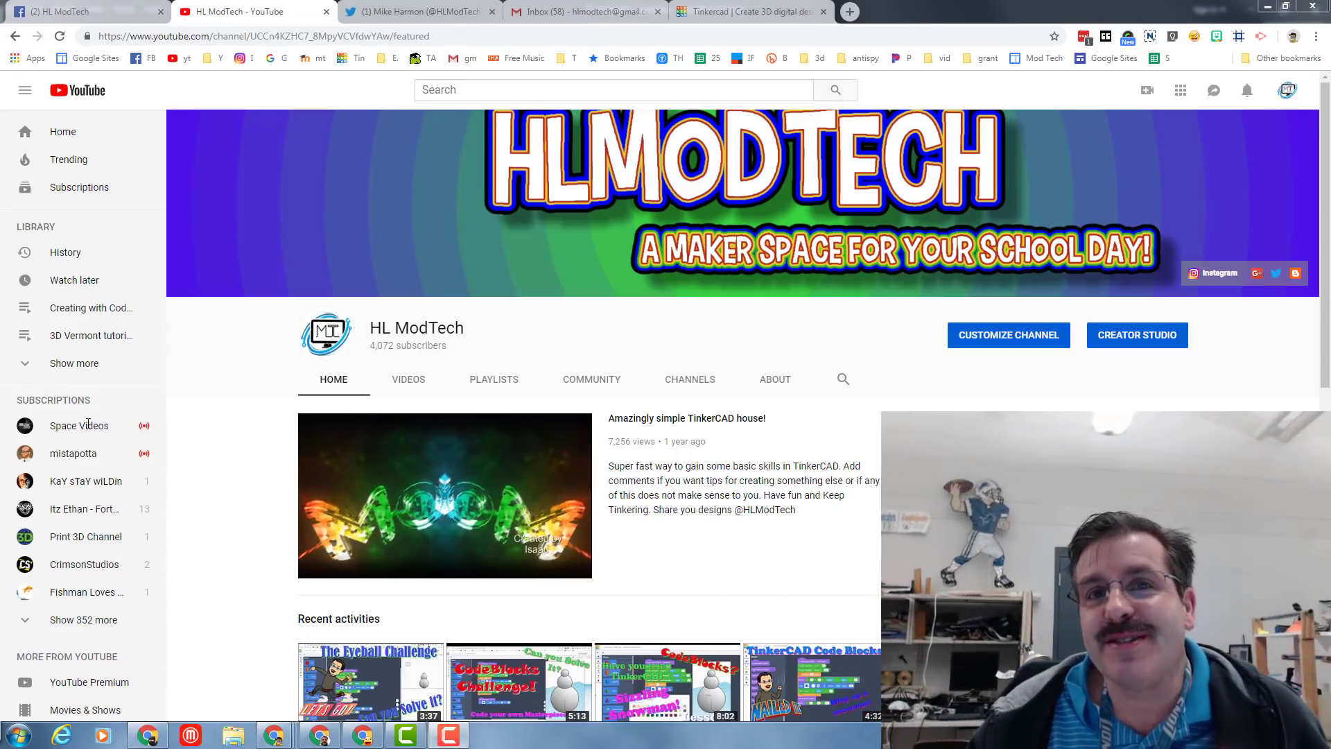
Step: View the HL ModTech community poll where the Tinkercad pickup truck leads
{"action": "left_click", "coordinate": [599, 382]}
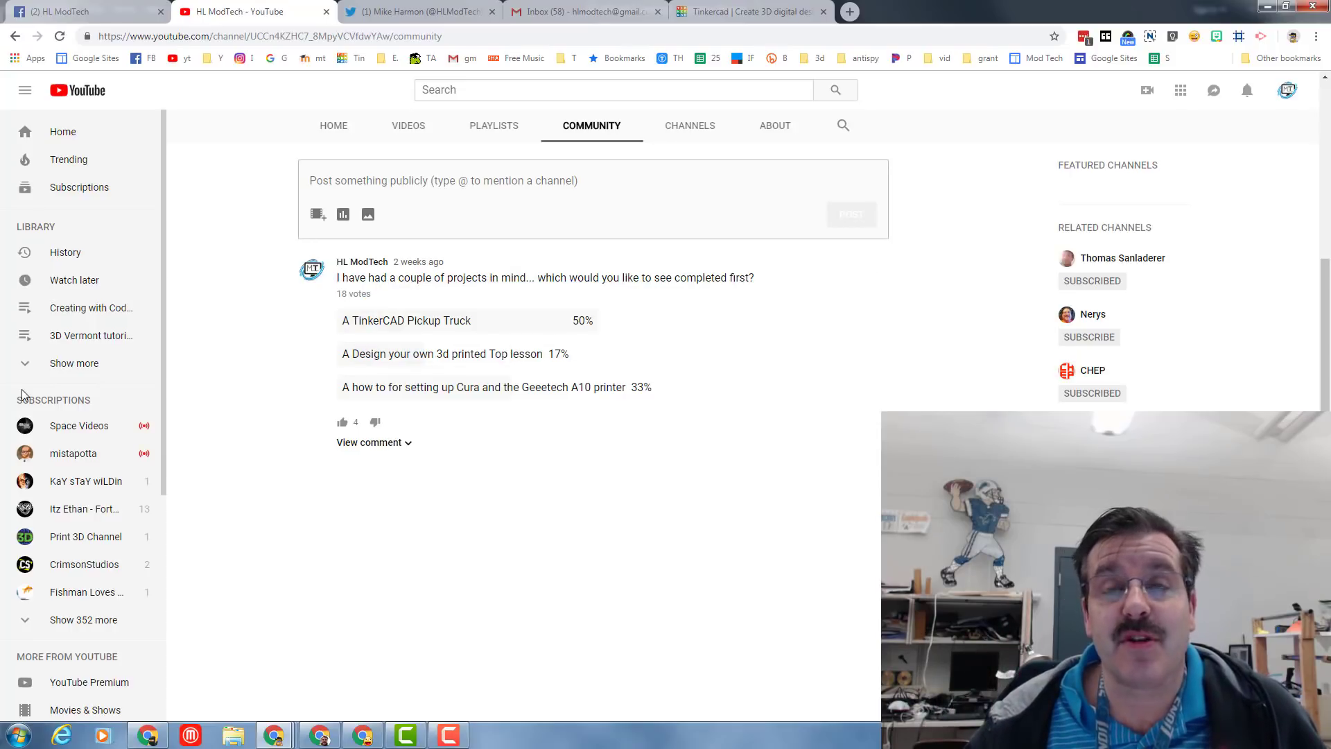
Step: Create a new Tinkercad design and rename it 'truck mdh'
{"action": "left_click", "coordinate": [754, 13]}
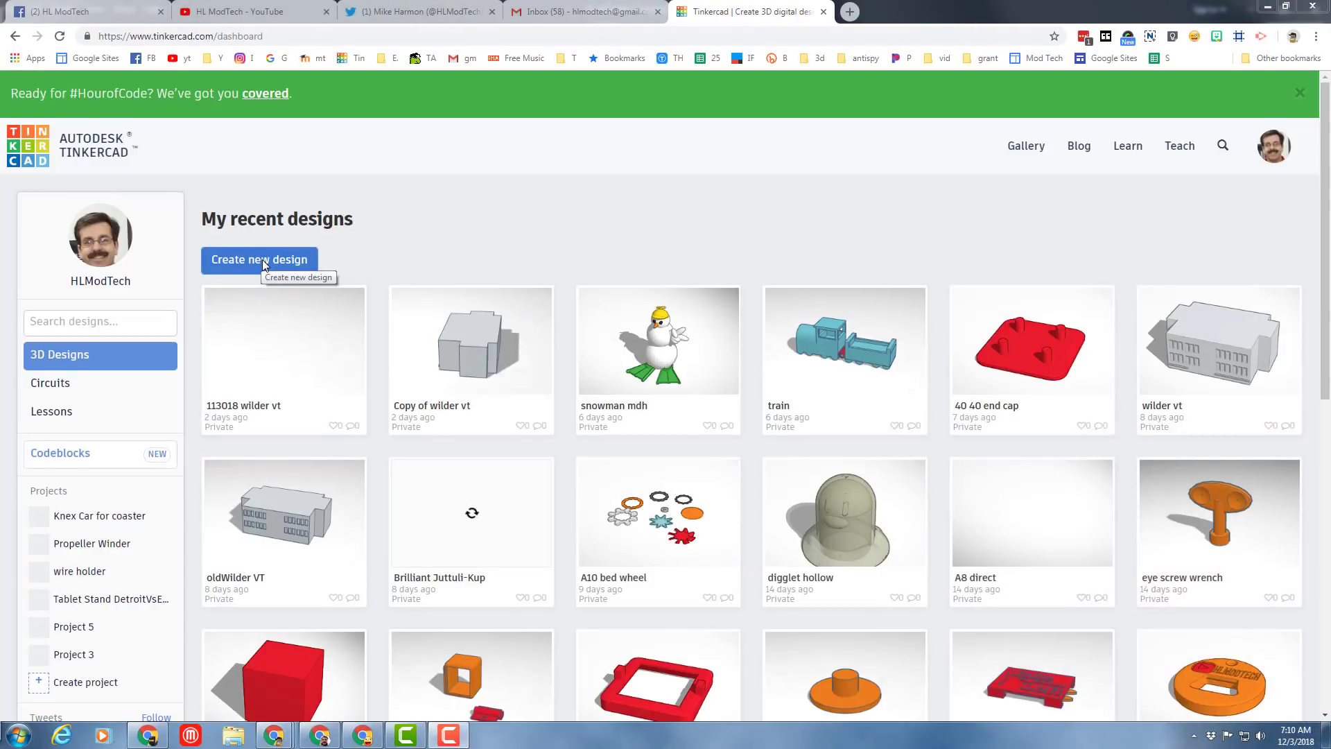
{"action": "left_click", "coordinate": [262, 262]}
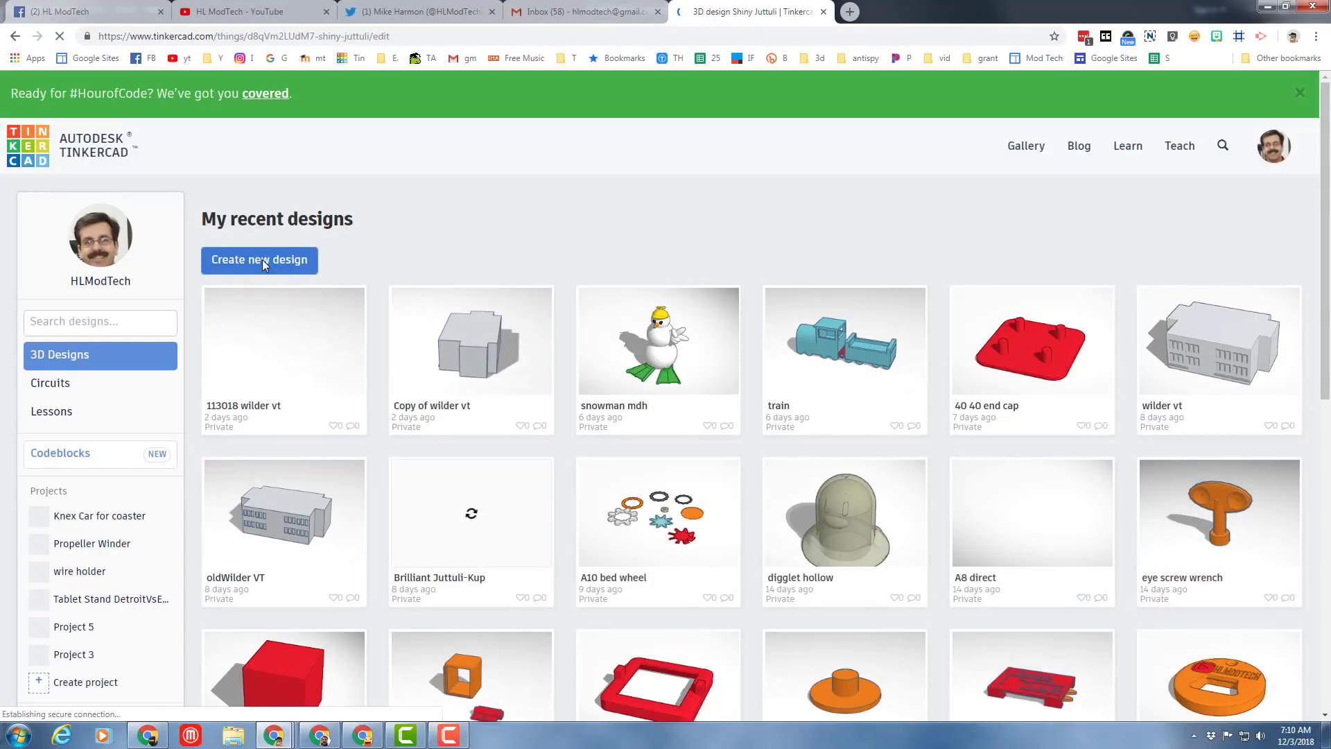
{"action": "left_click", "coordinate": [111, 89]}
{"action": "type", "text": "truck mdh"}
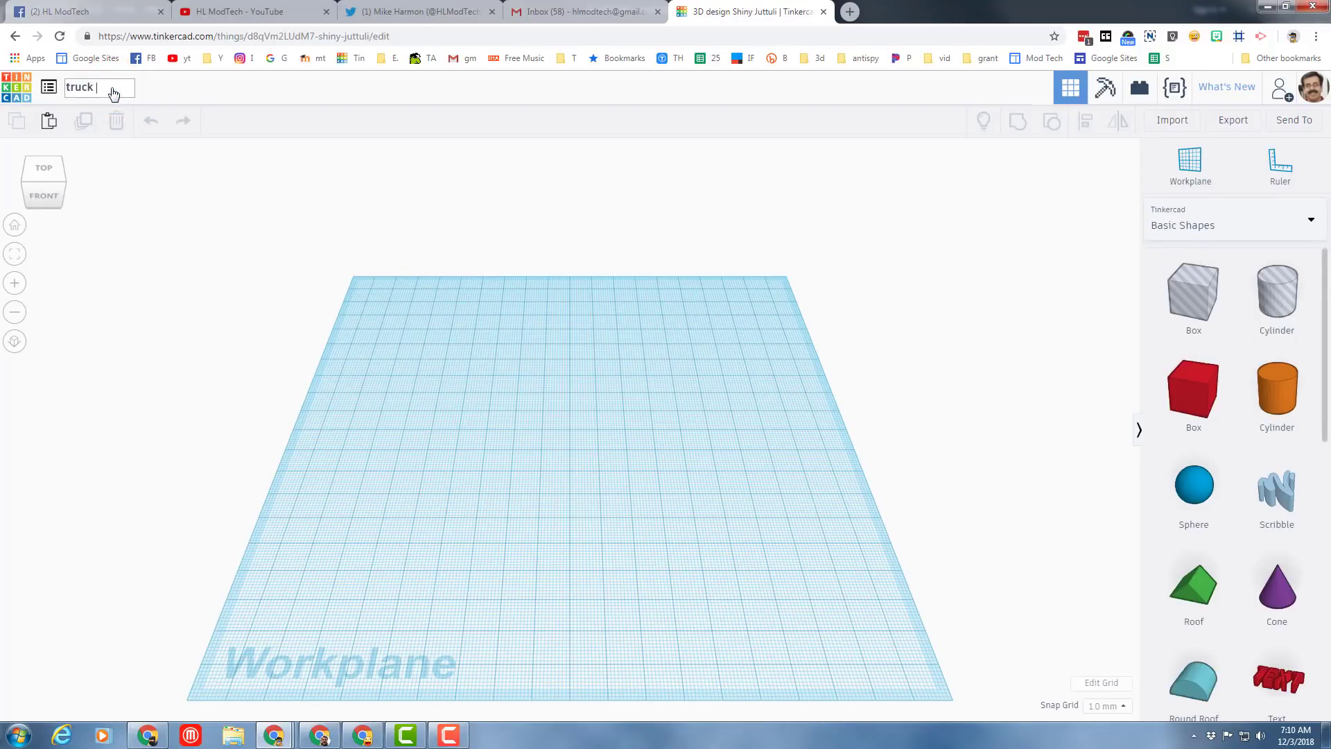
{"action": "left_click", "coordinate": [463, 415]}
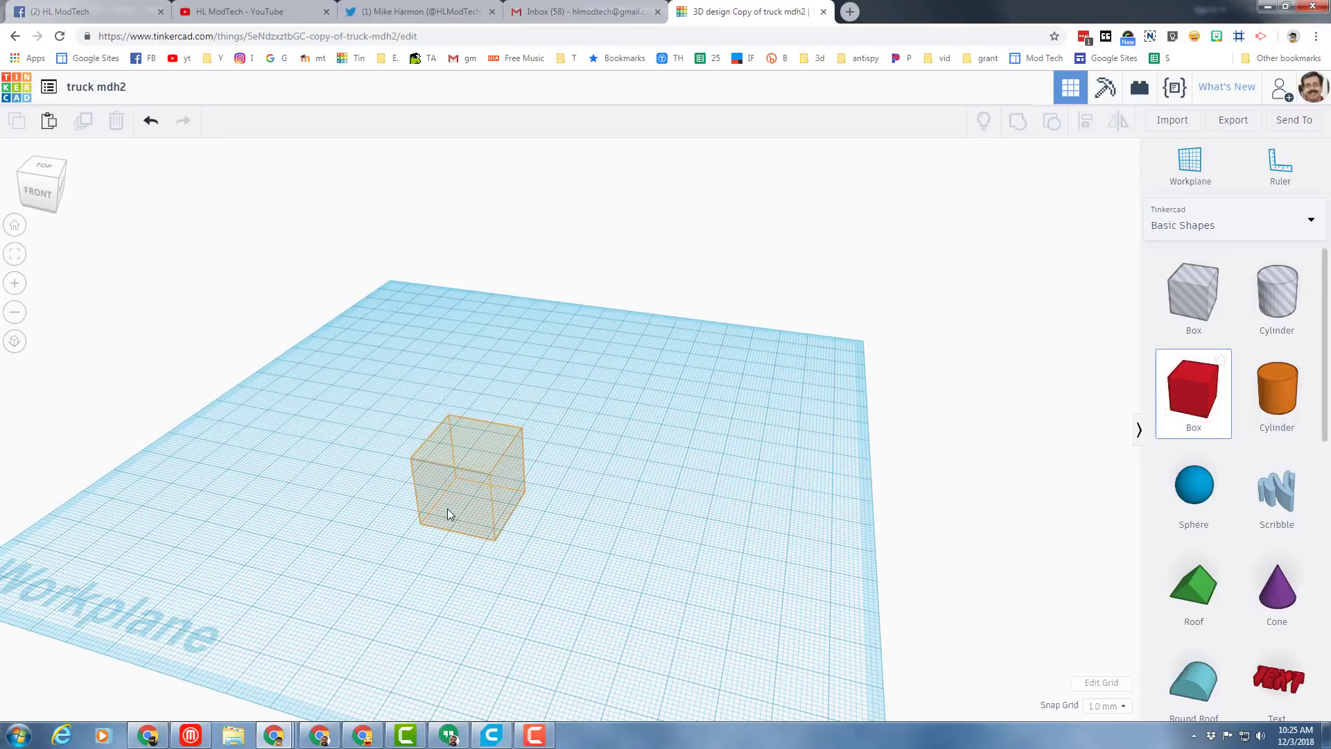
Step: Place a long, low box on the workplane and round its edges to radius 4
{"action": "left_click", "coordinate": [432, 509]}
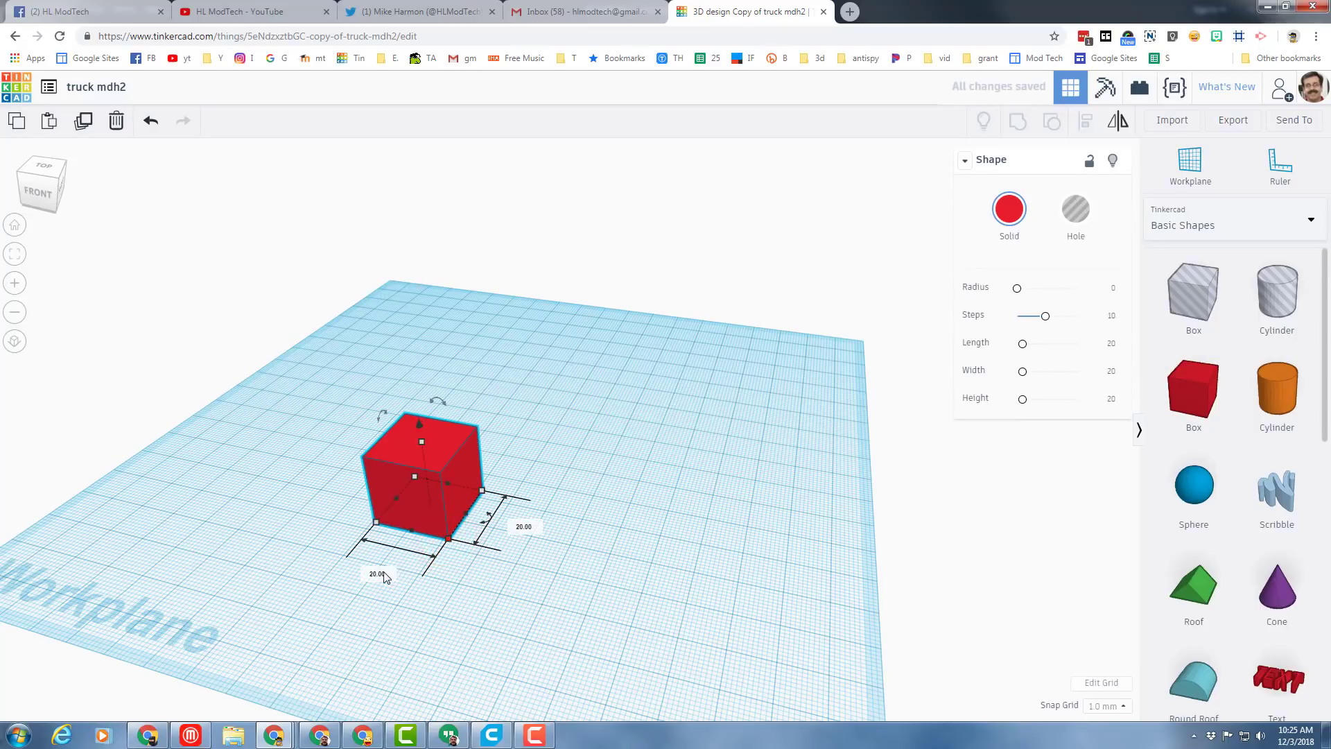
{"action": "left_click", "coordinate": [382, 575]}
{"action": "type", "text": "45"}
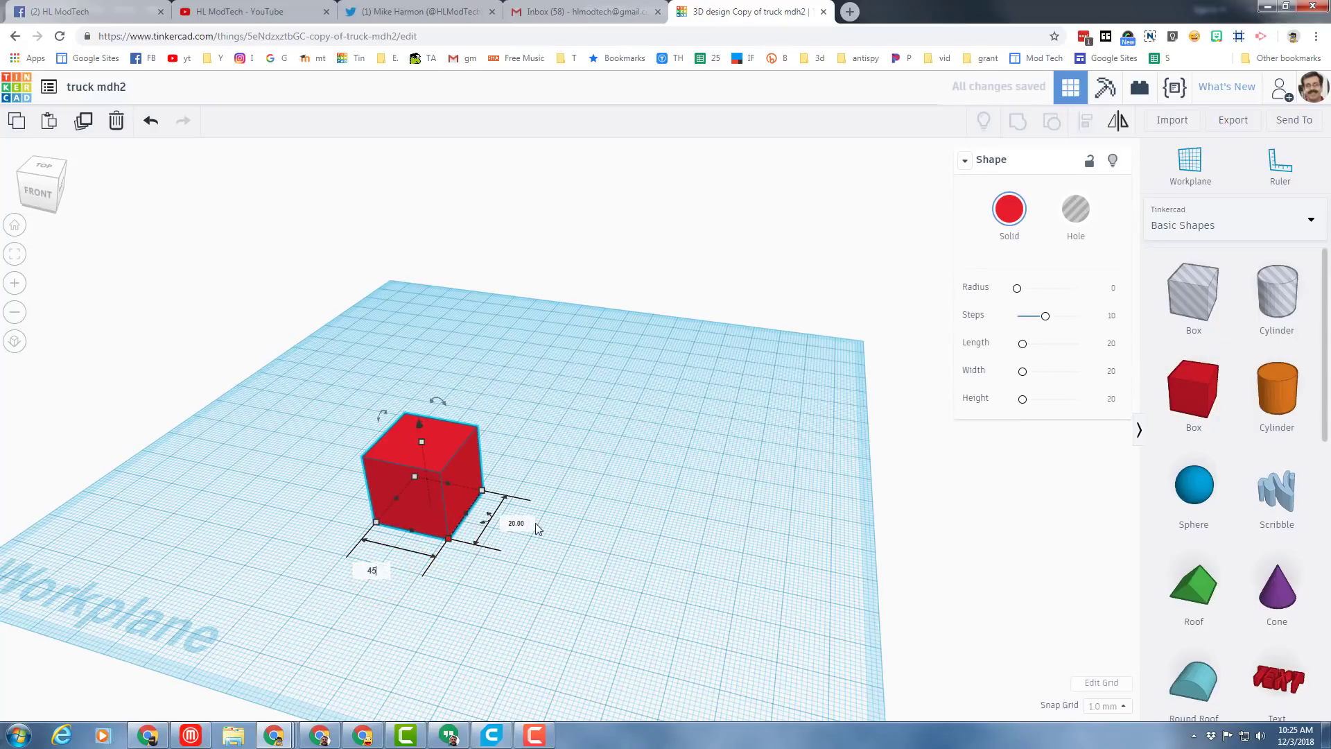
{"action": "key", "text": "Return"}
{"action": "left_click", "coordinate": [526, 523]}
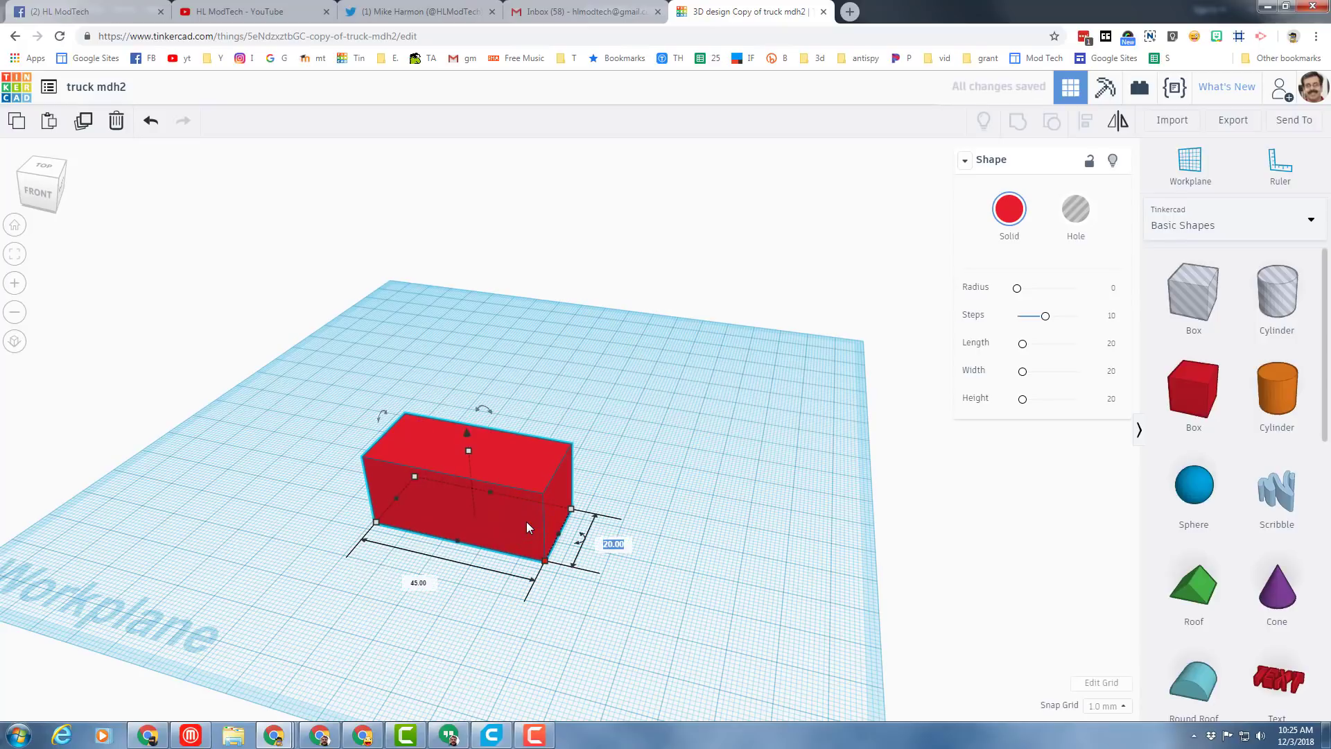
{"action": "type", "text": "95"}
{"action": "key", "text": "Return"}
{"action": "key", "text": "ctrl+z"}
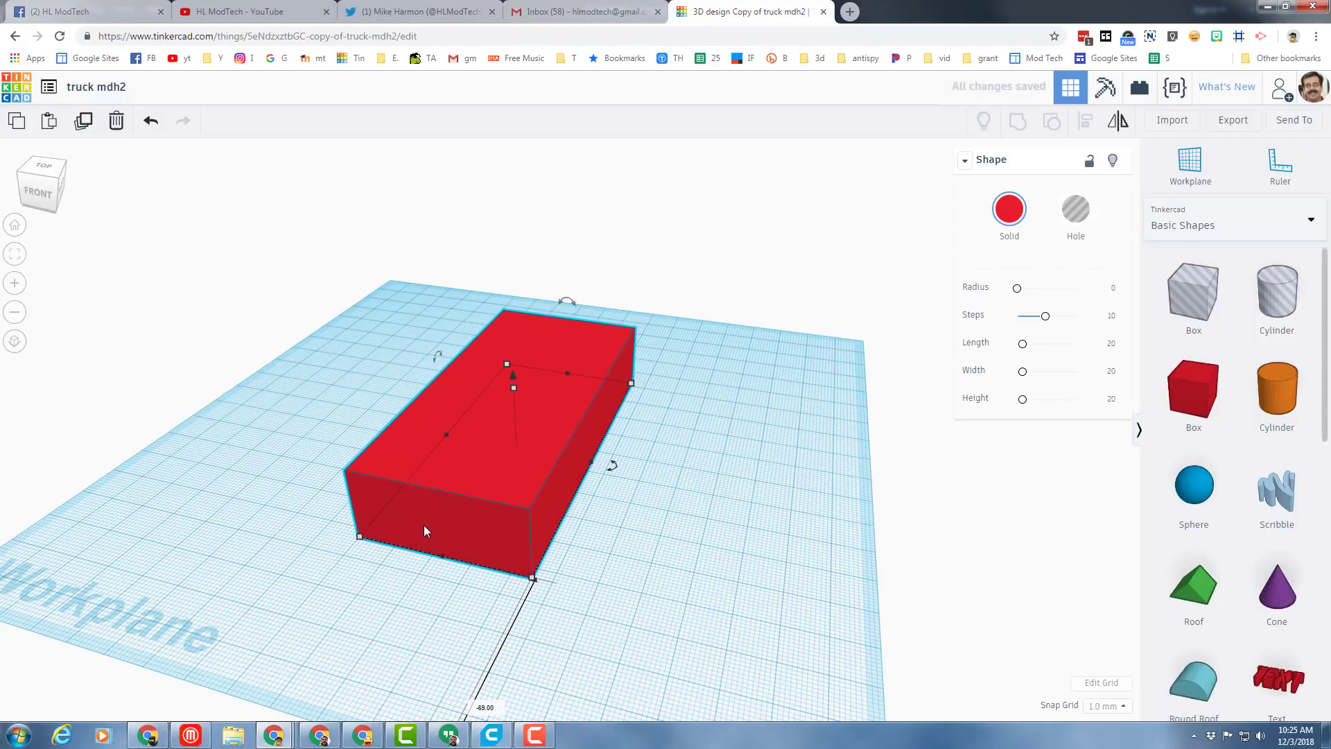
{"action": "mouse_move", "coordinate": [717, 597]}
{"action": "right_mouse_down"}
{"action": "mouse_move", "coordinate": [499, 614]}
{"action": "mouse_move", "coordinate": [517, 614]}
{"action": "mouse_move", "coordinate": [467, 474]}
{"action": "right_mouse_up"}
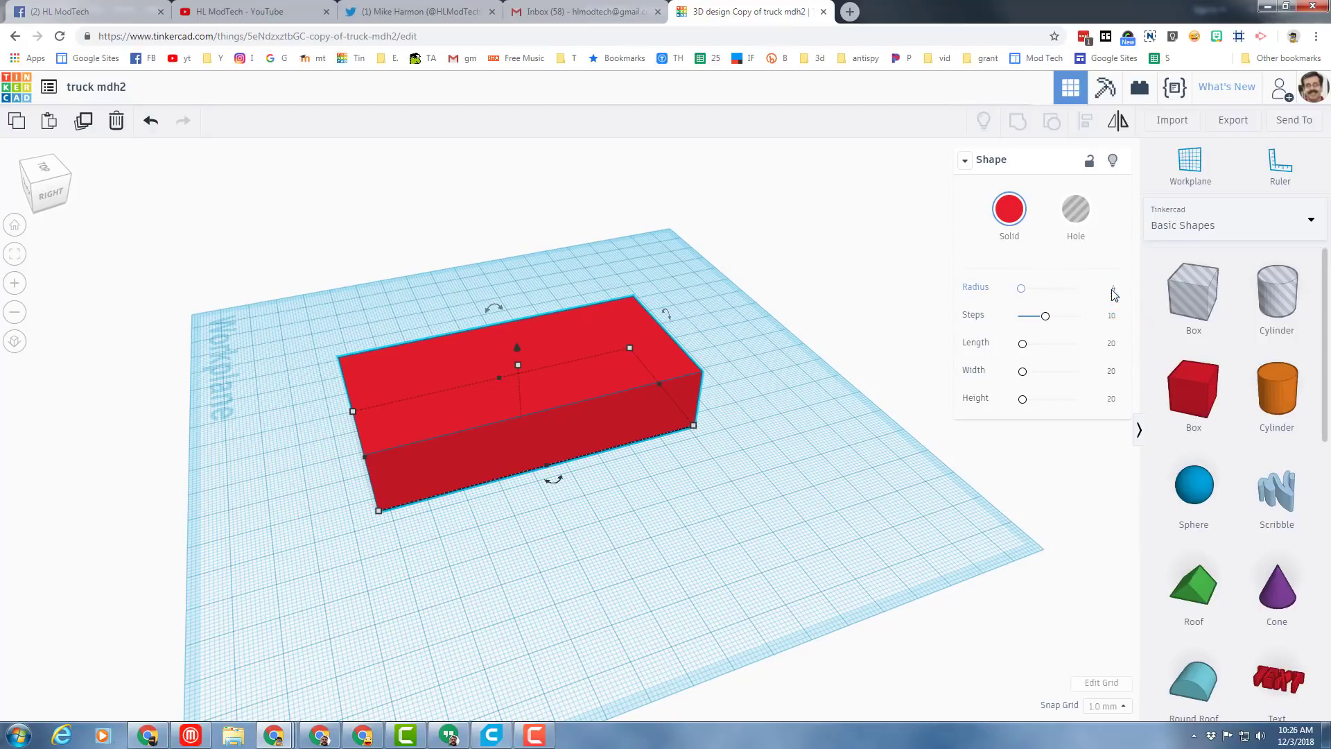
{"action": "key", "text": "Return"}
{"action": "right_click_drag", "start_coordinate": [445, 576], "coordinate": [556, 583]}
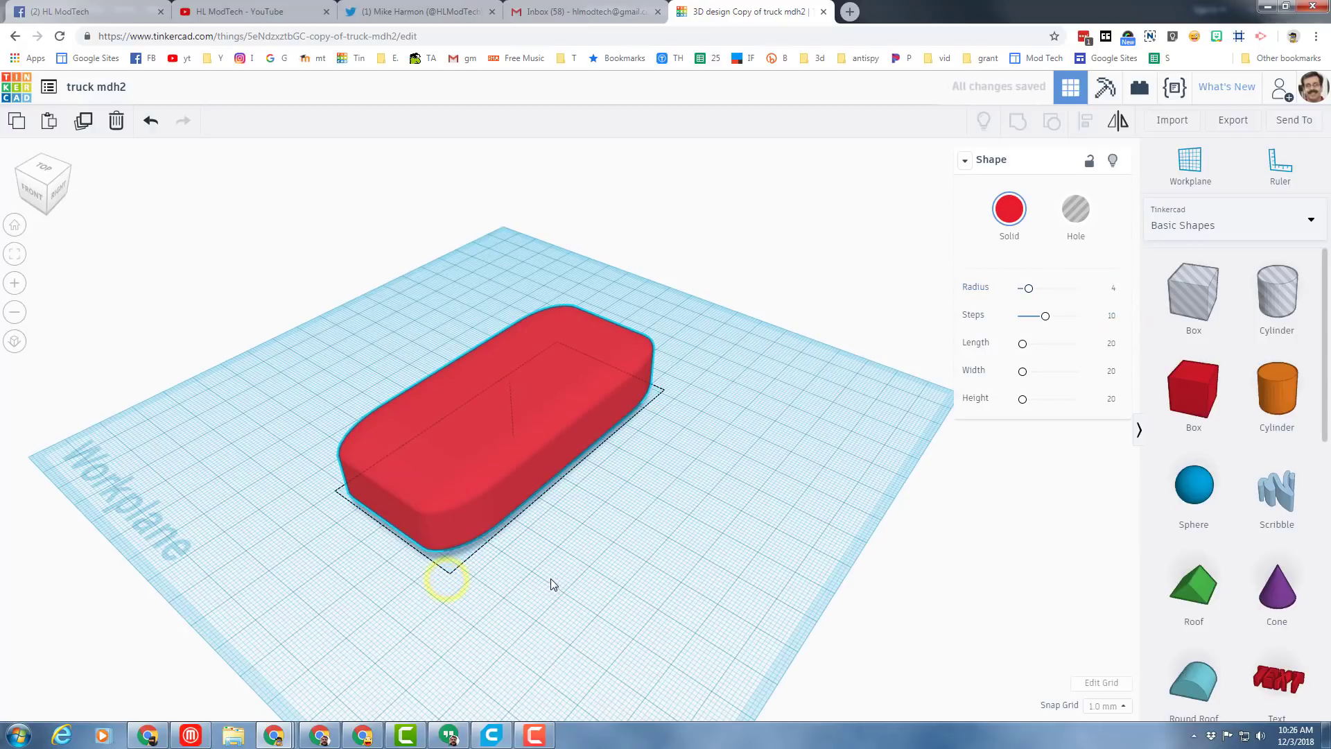
Step: Colour the truck body box dark blue
{"action": "left_click", "coordinate": [1007, 212]}
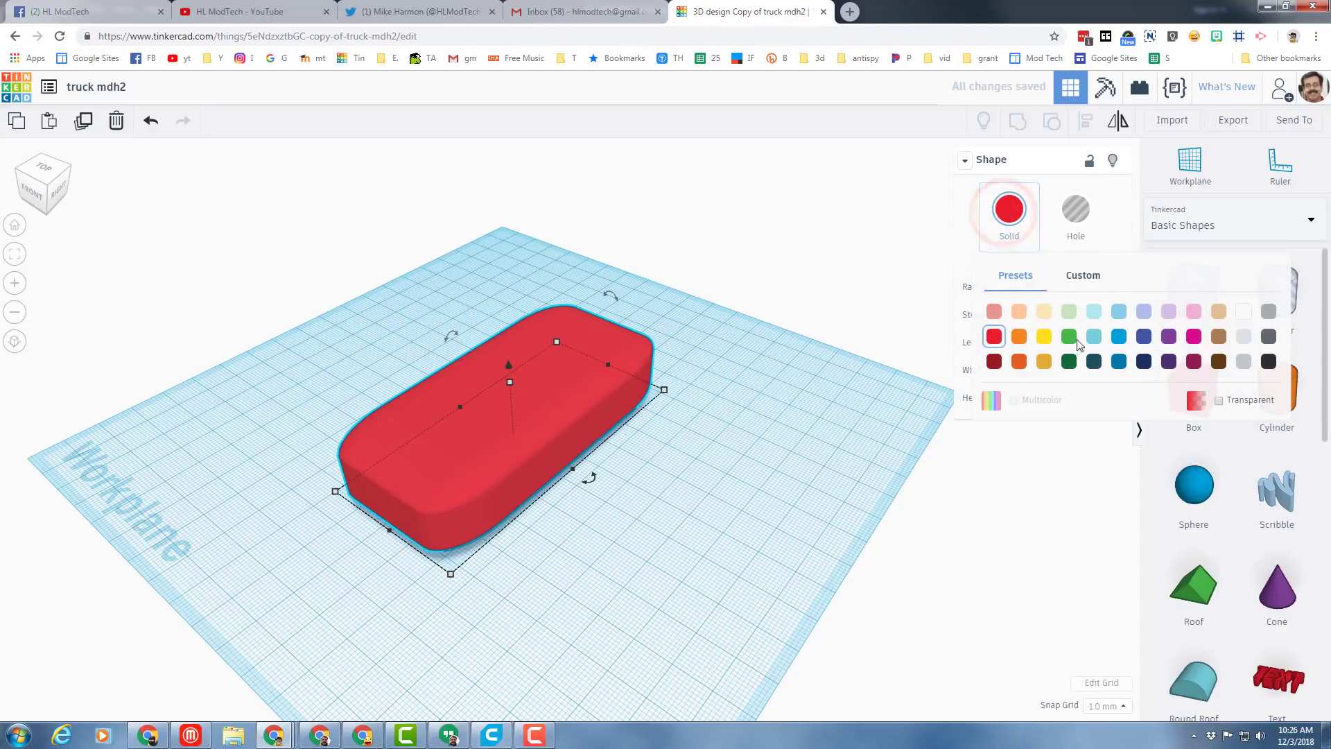
{"action": "left_click", "coordinate": [1142, 335]}
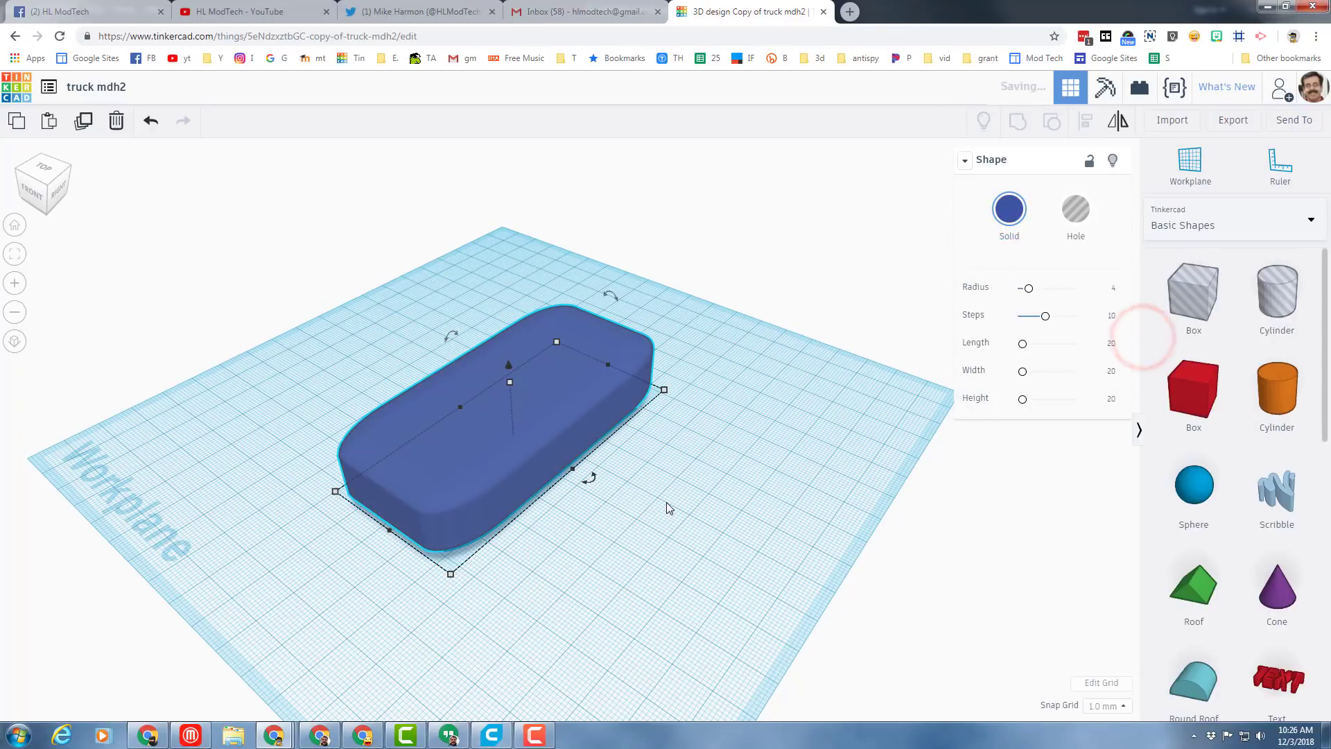
{"action": "right_click_drag", "start_coordinate": [639, 497], "coordinate": [594, 494]}
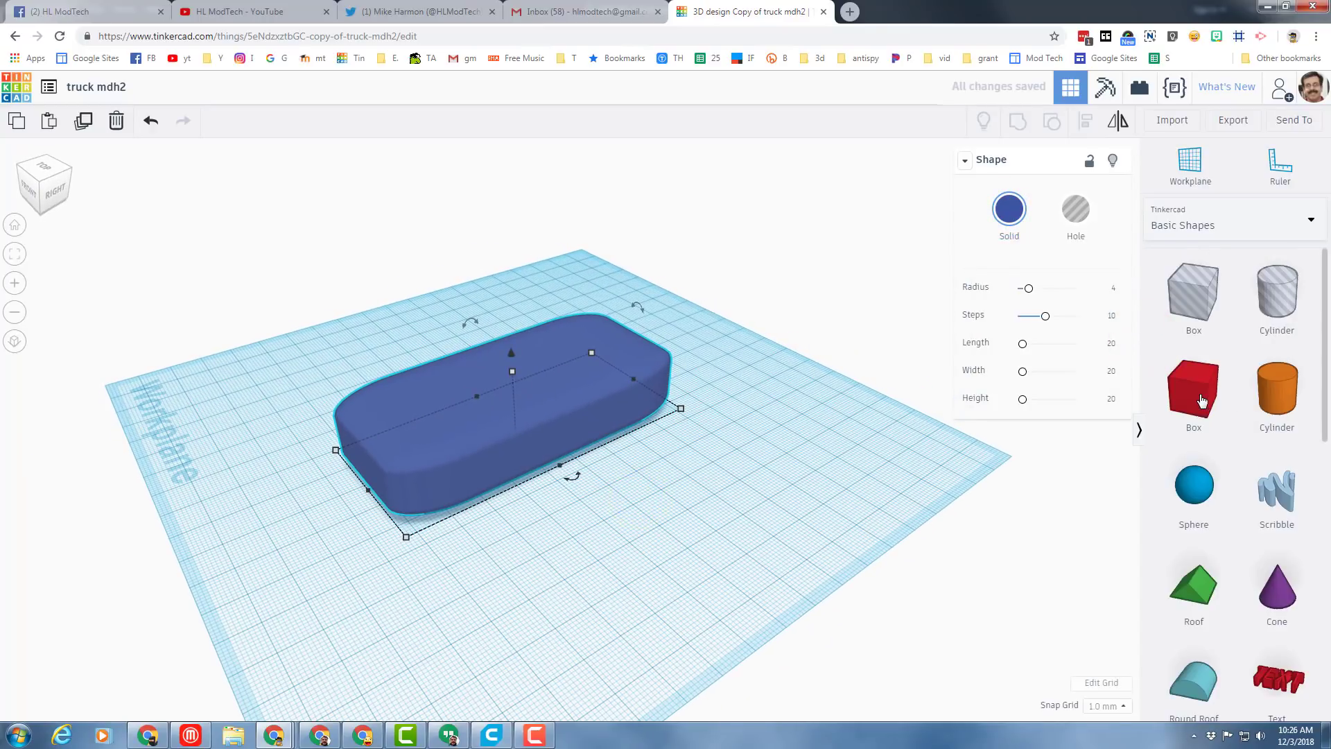
Step: Drop a red box onto the blue body and stretch it across the body's width
{"action": "left_click", "coordinate": [1201, 399]}
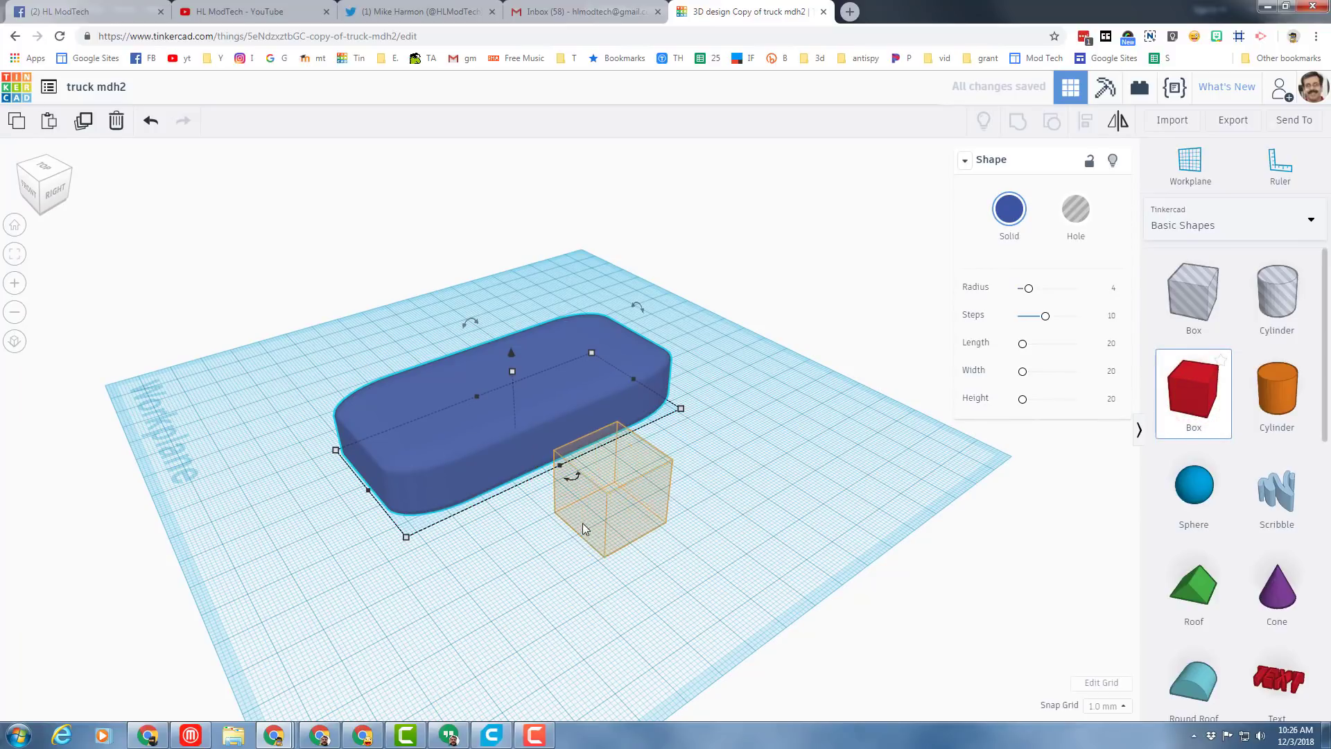
{"action": "left_click", "coordinate": [561, 524]}
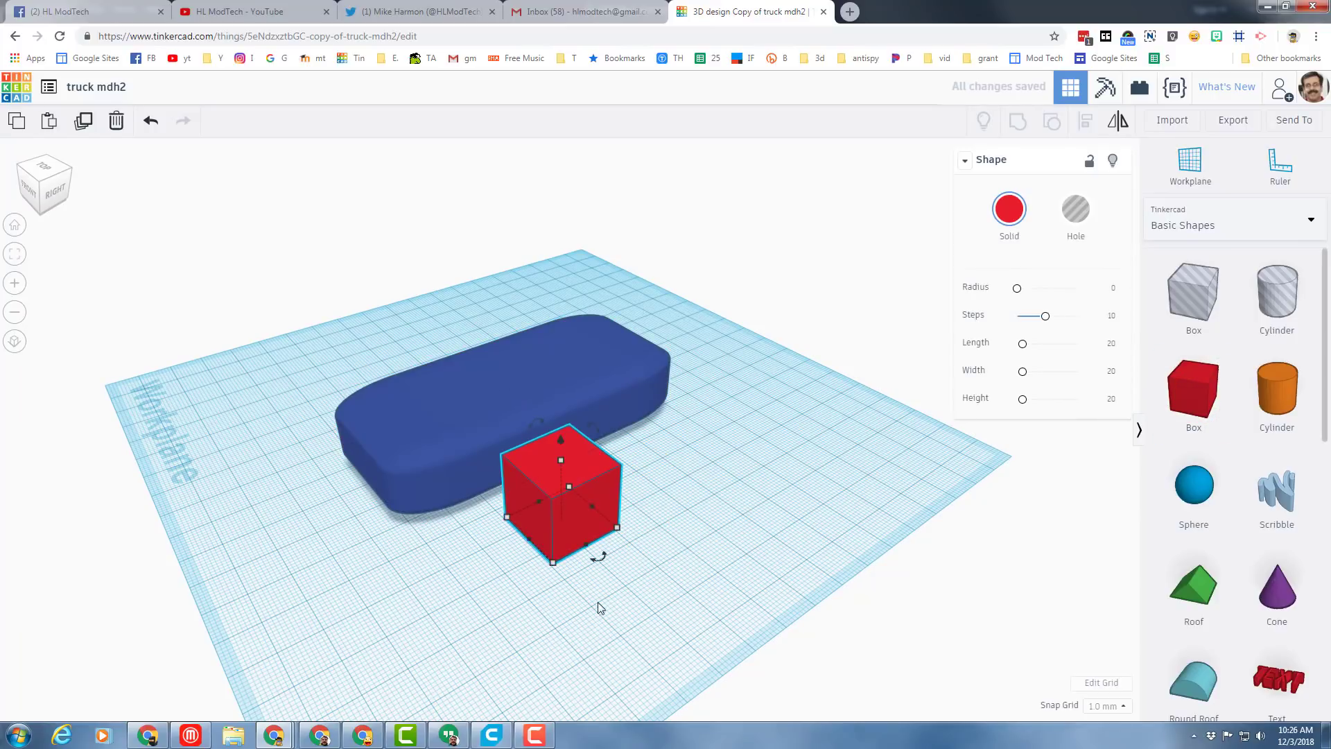
{"action": "right_click_drag", "start_coordinate": [546, 606], "coordinate": [689, 490]}
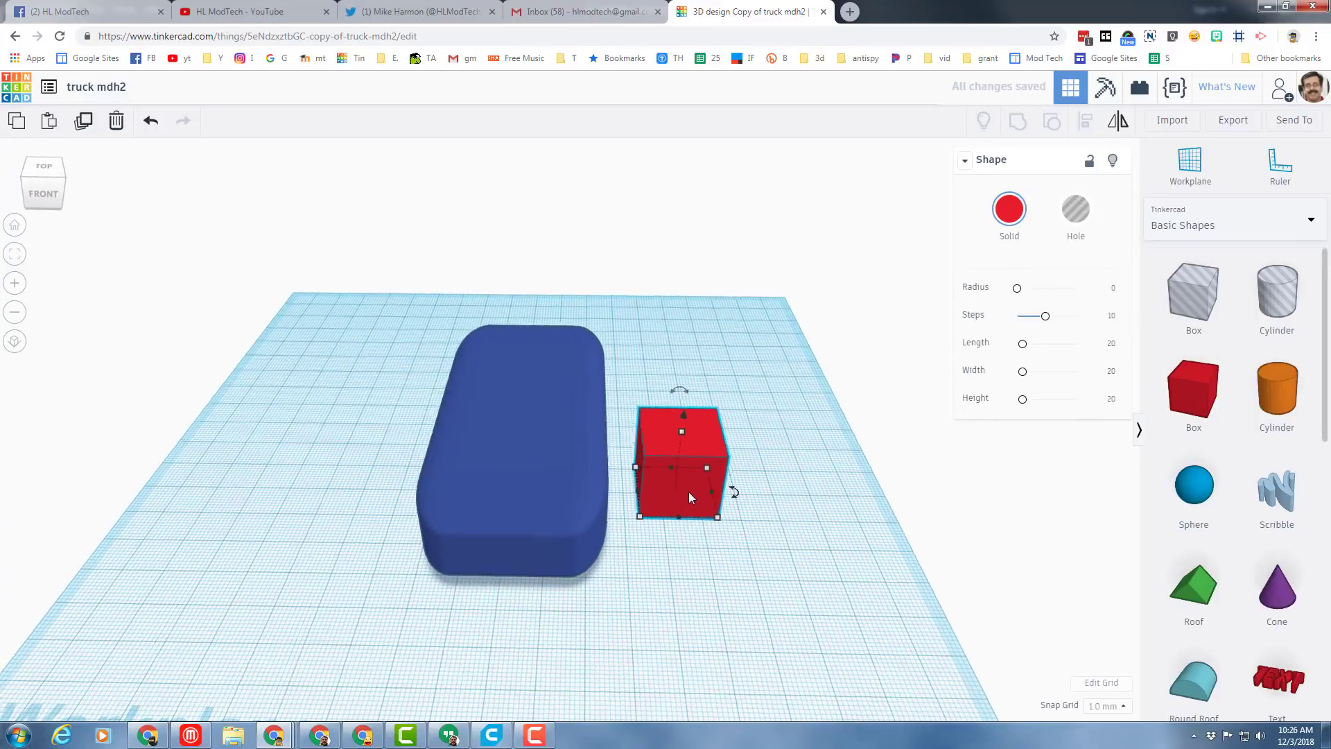
{"action": "left_click_drag", "start_coordinate": [554, 493], "coordinate": [575, 490]}
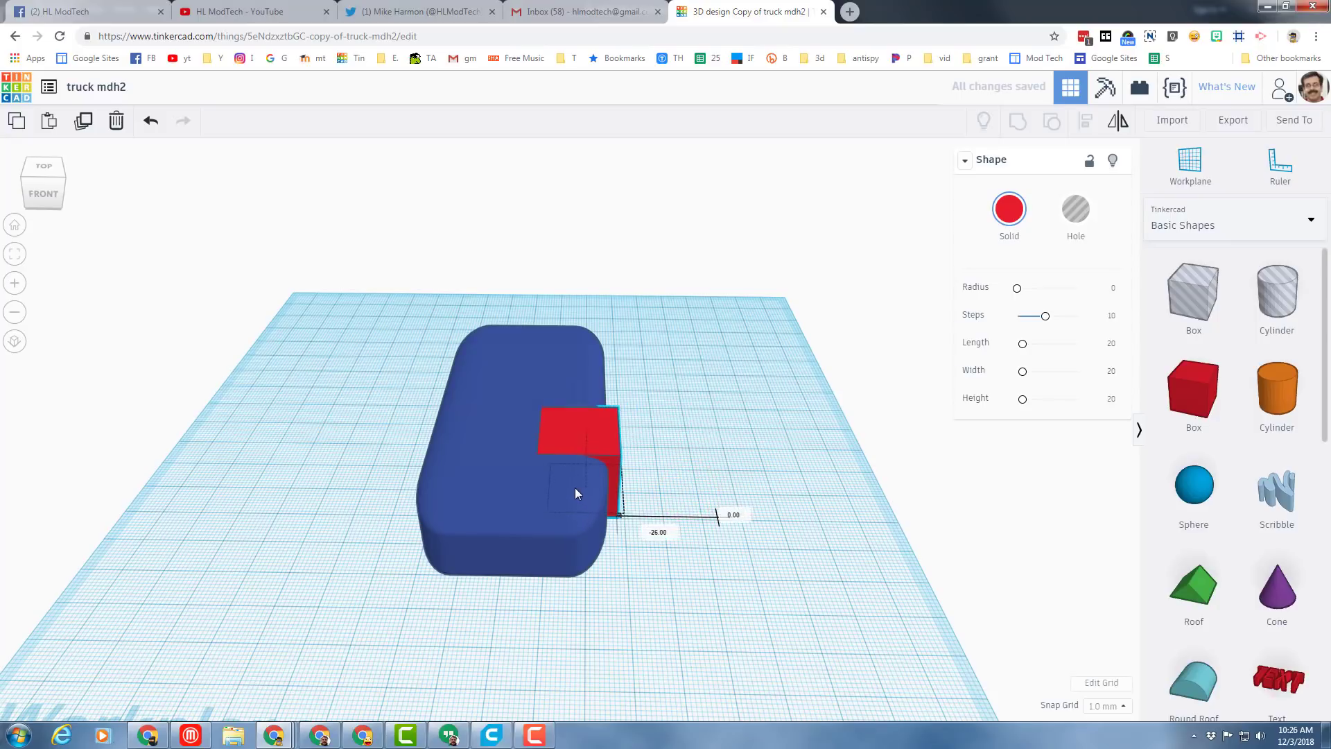
{"action": "mouse_move", "coordinate": [576, 490]}
{"action": "left_mouse_down"}
{"action": "mouse_move", "coordinate": [561, 477]}
{"action": "mouse_move", "coordinate": [458, 485]}
{"action": "left_mouse_up"}
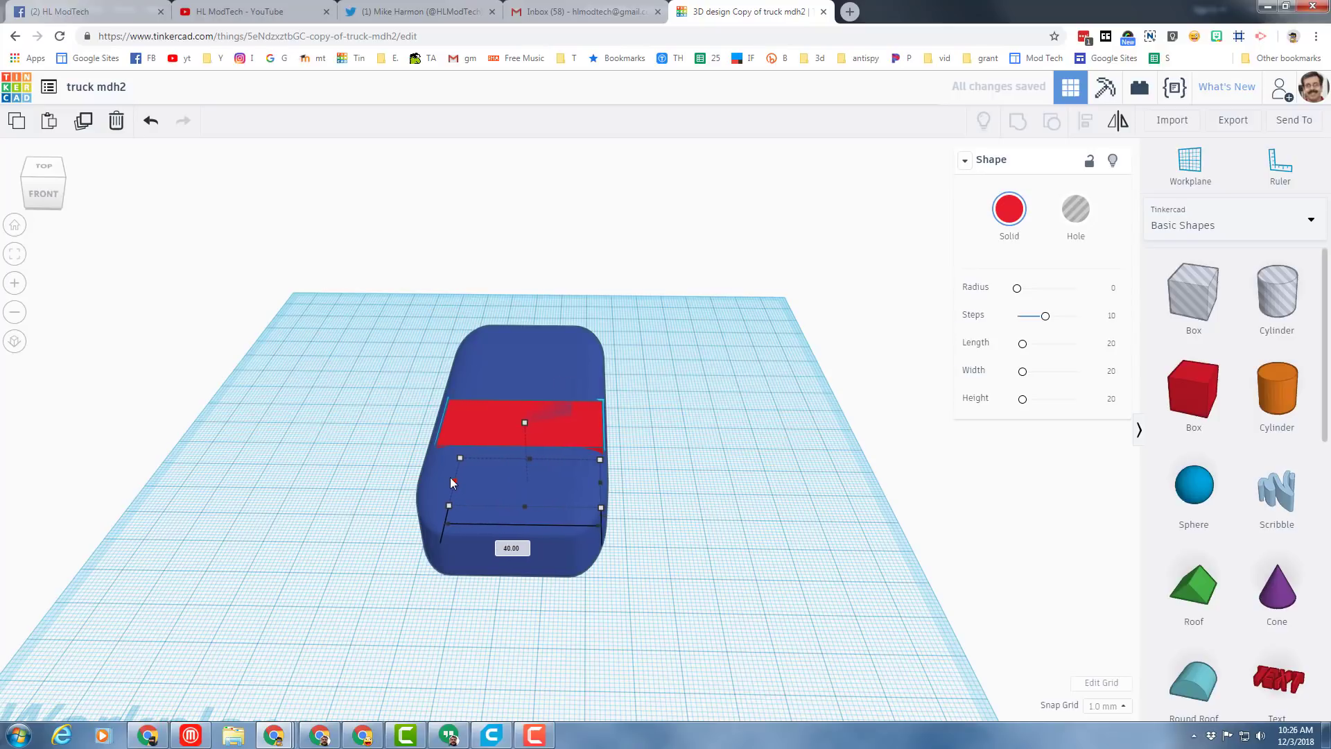
{"action": "left_click_drag", "start_coordinate": [458, 481], "coordinate": [448, 478]}
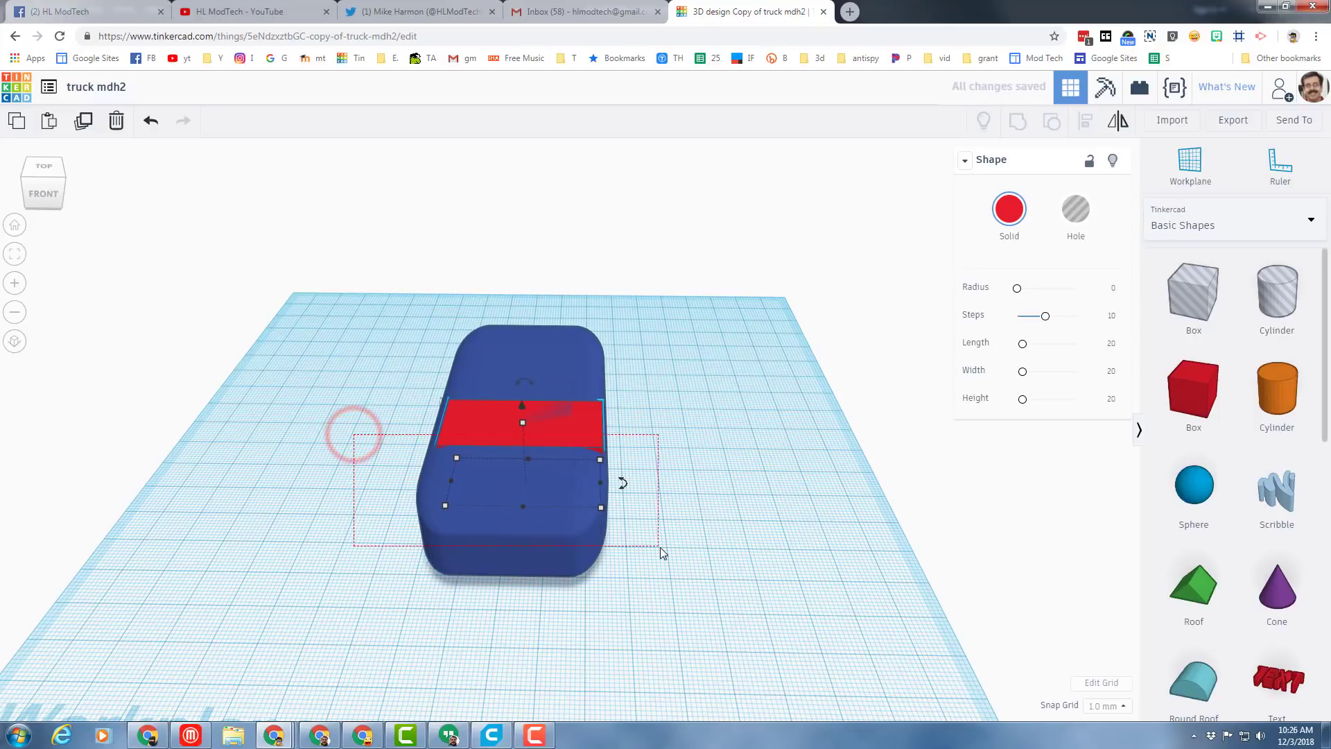
Step: Align the red box with the blue body
{"action": "left_click_drag", "start_coordinate": [354, 434], "coordinate": [659, 548]}
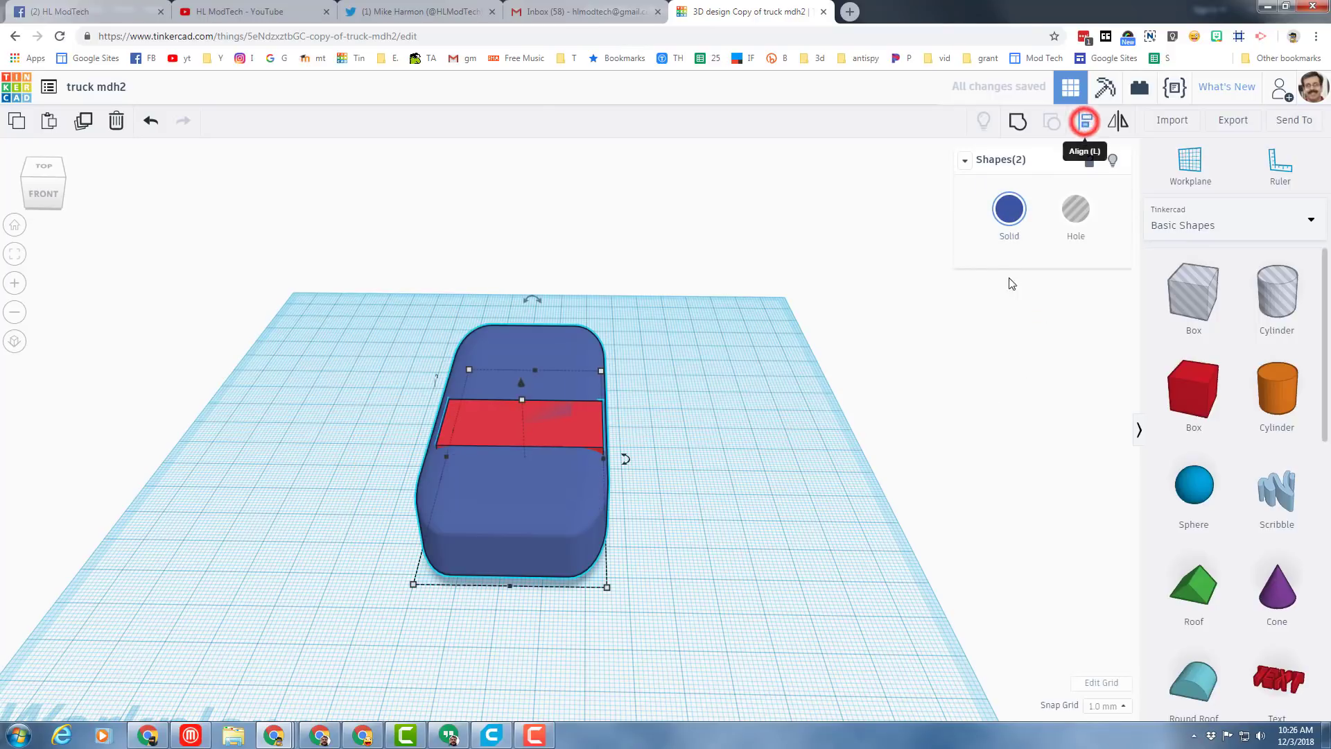
{"action": "left_click", "coordinate": [1085, 121]}
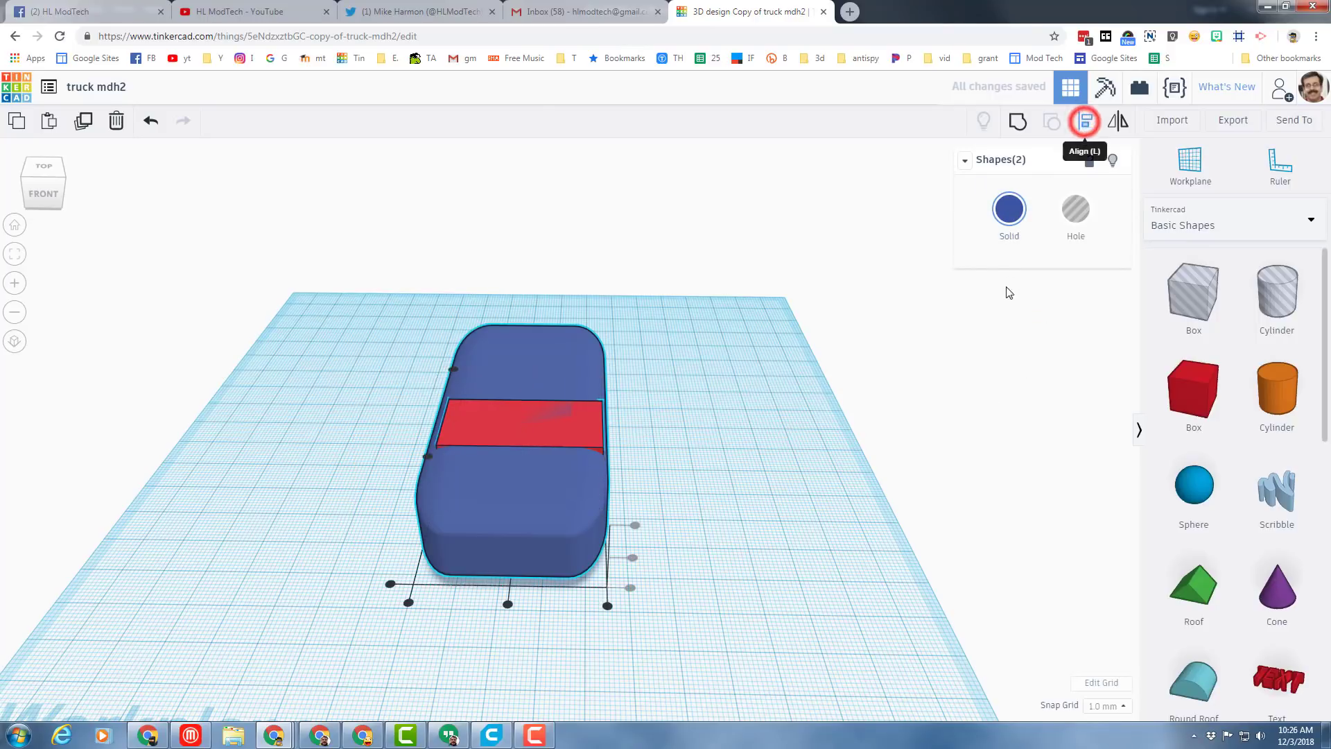
{"action": "left_click", "coordinate": [507, 603]}
{"action": "left_click", "coordinate": [754, 559]}
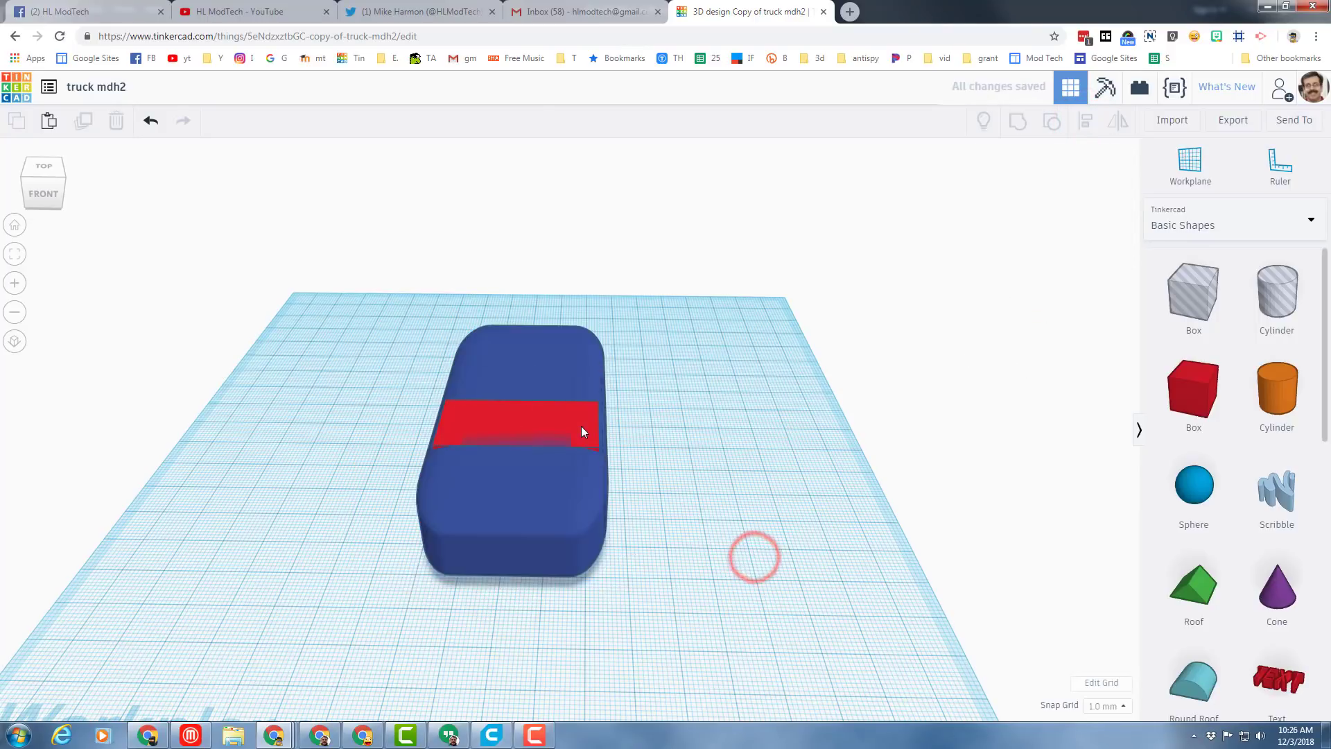
Step: Set a workplane on the top of the blue body
{"action": "left_click", "coordinate": [542, 364]}
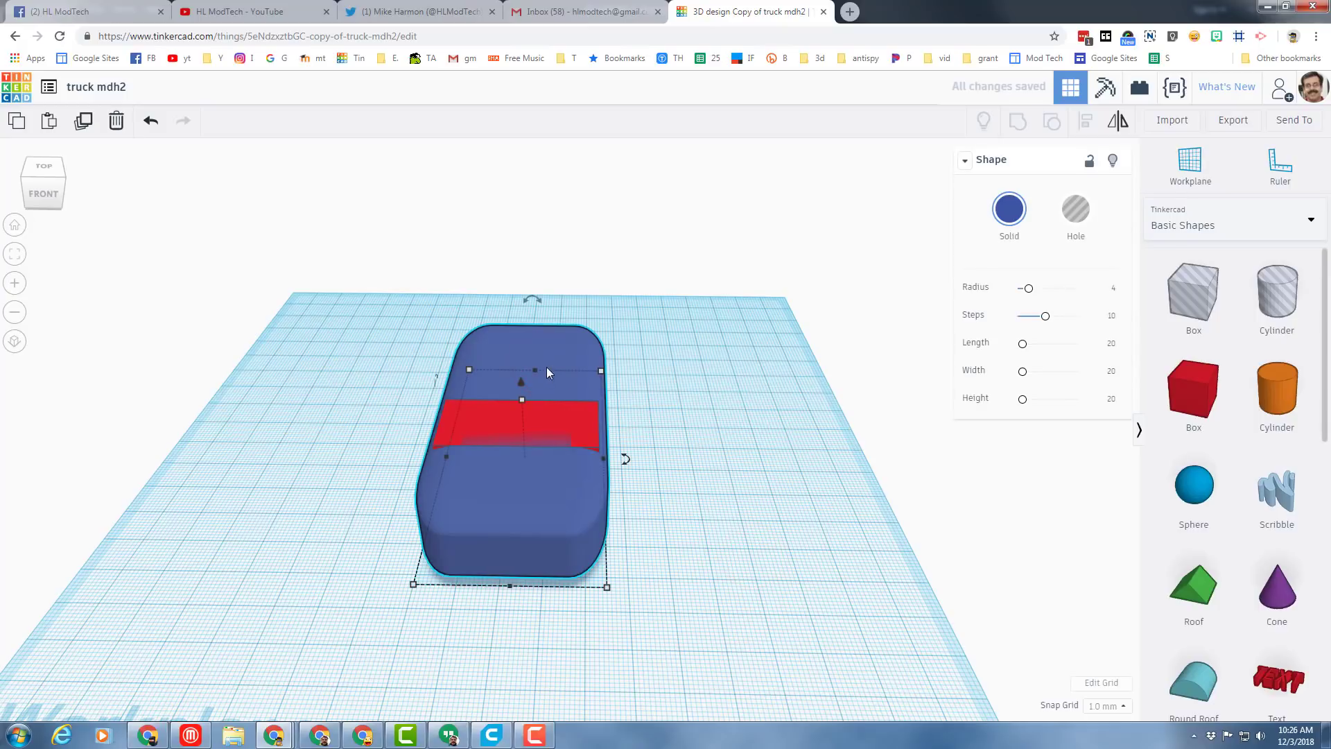
{"action": "key", "text": "w"}
{"action": "left_click", "coordinate": [520, 352]}
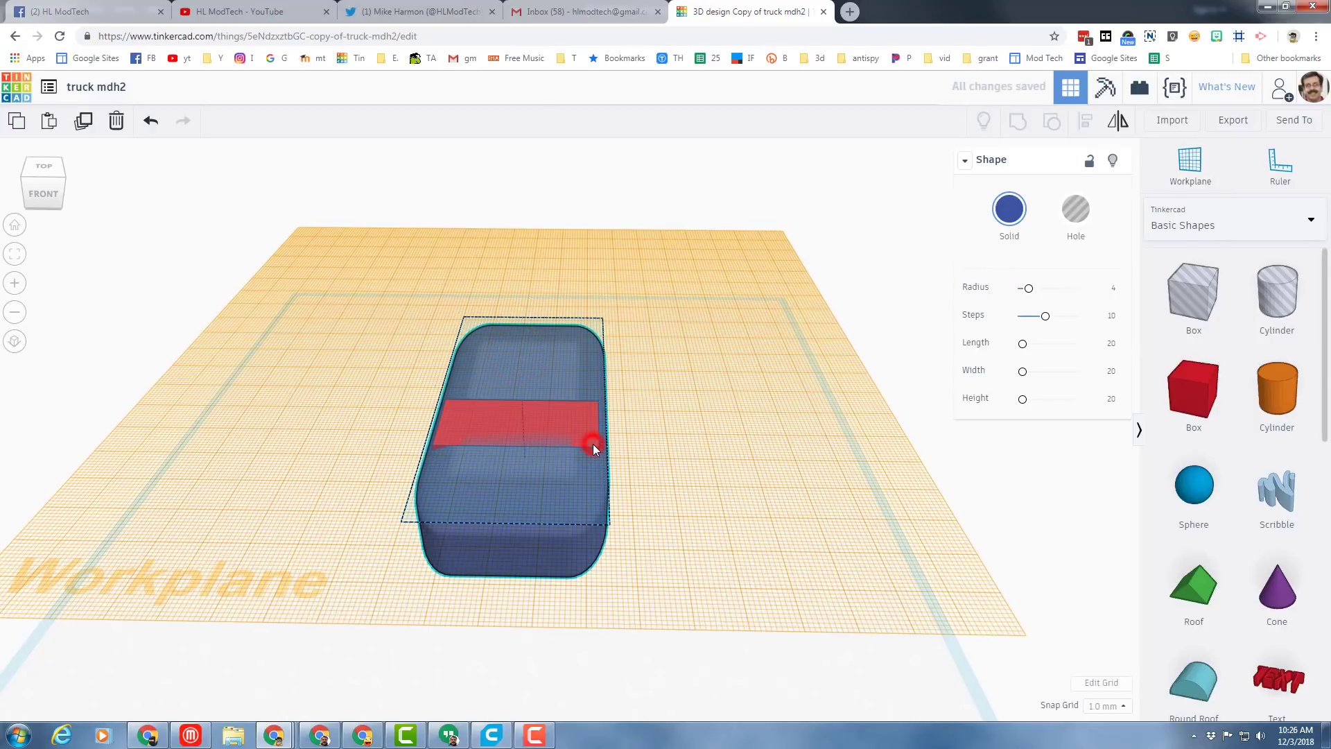
Step: Drop the red box onto the body's top and lower it about 3 mm into the body
{"action": "left_click", "coordinate": [592, 444]}
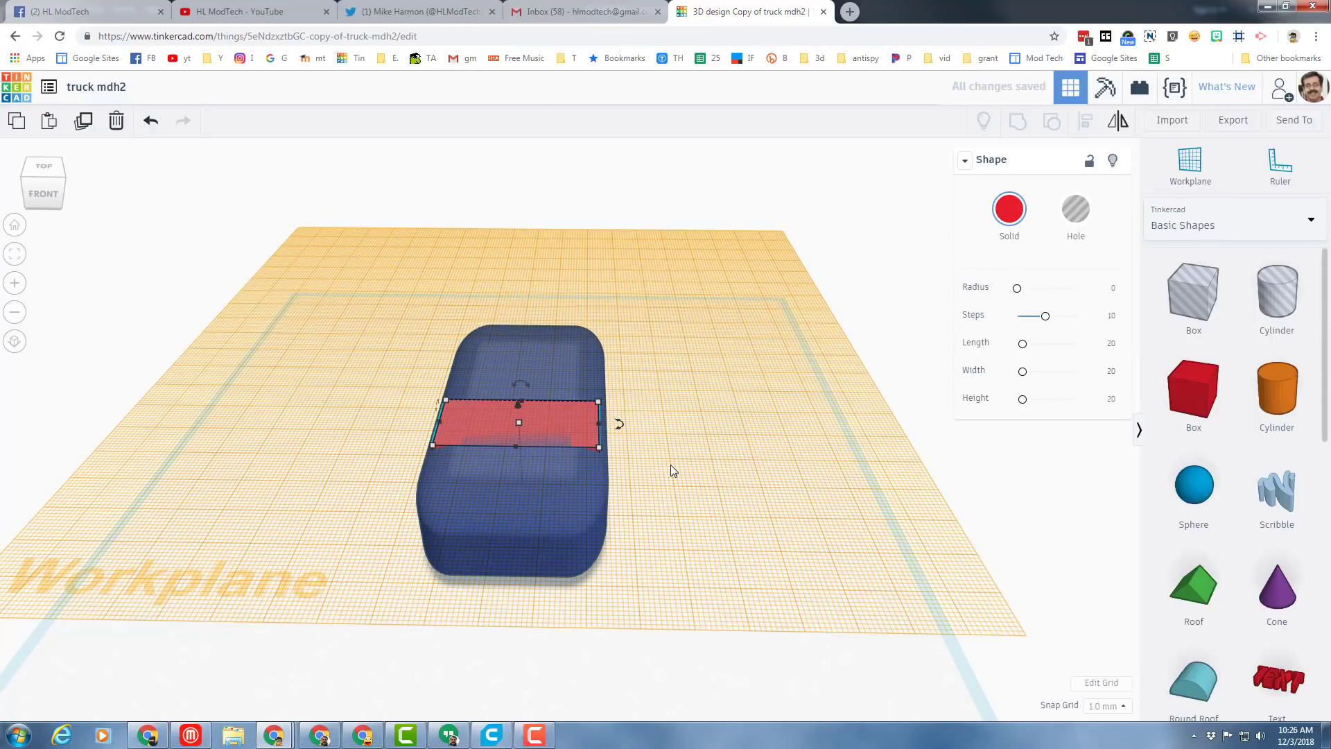
{"action": "key", "text": "d"}
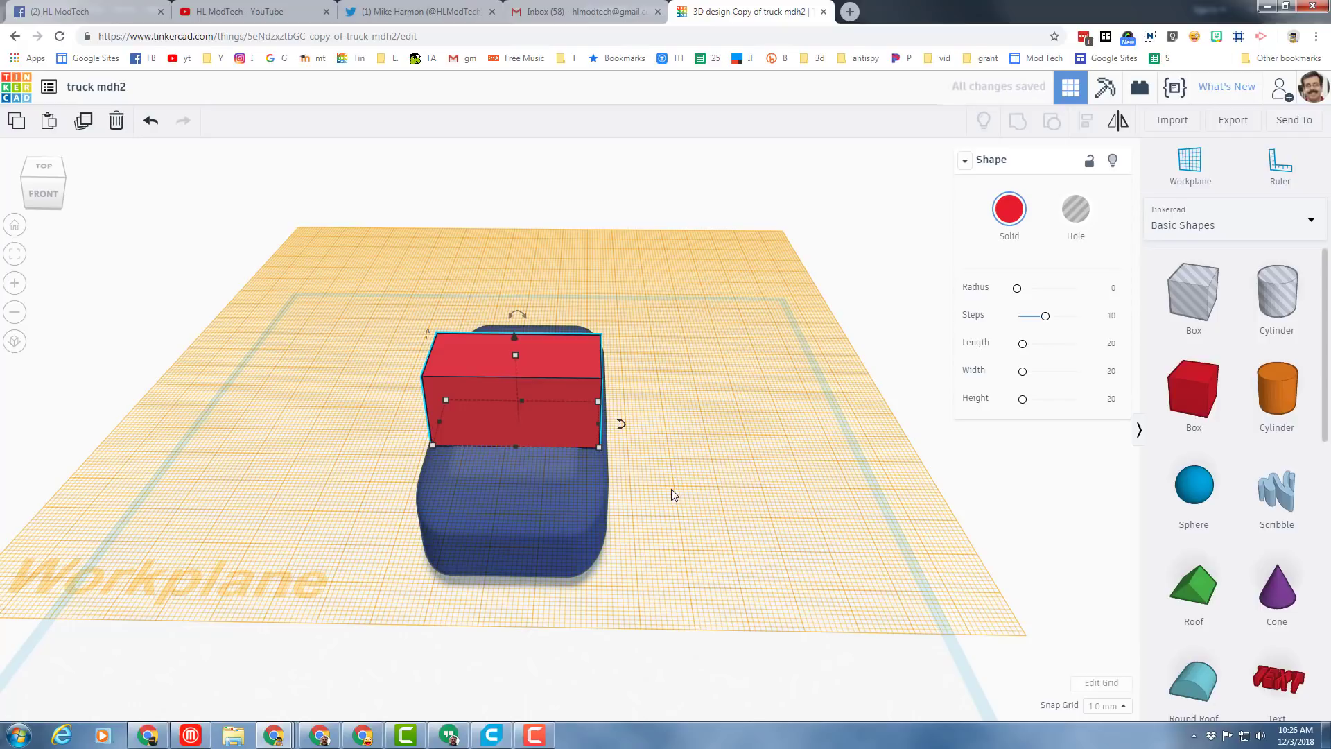
{"action": "left_click", "coordinate": [52, 195]}
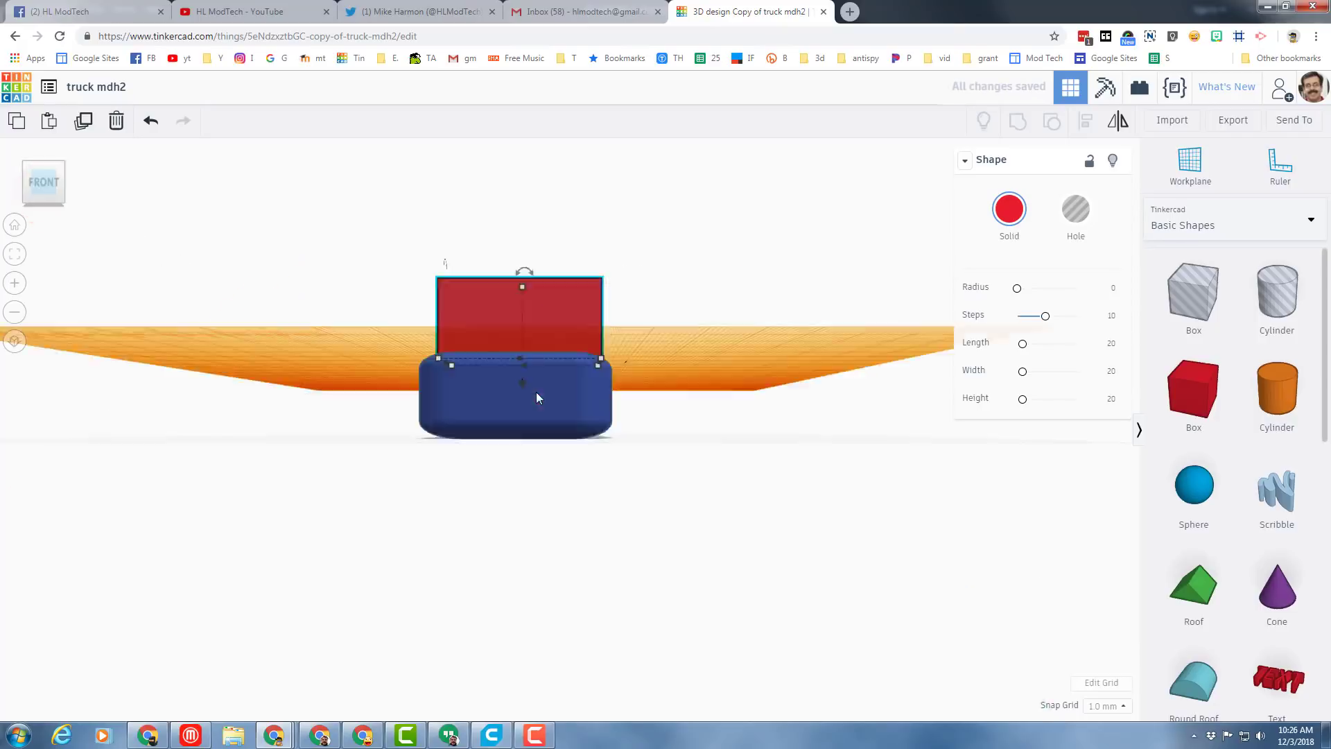
{"action": "left_click", "coordinate": [47, 165]}
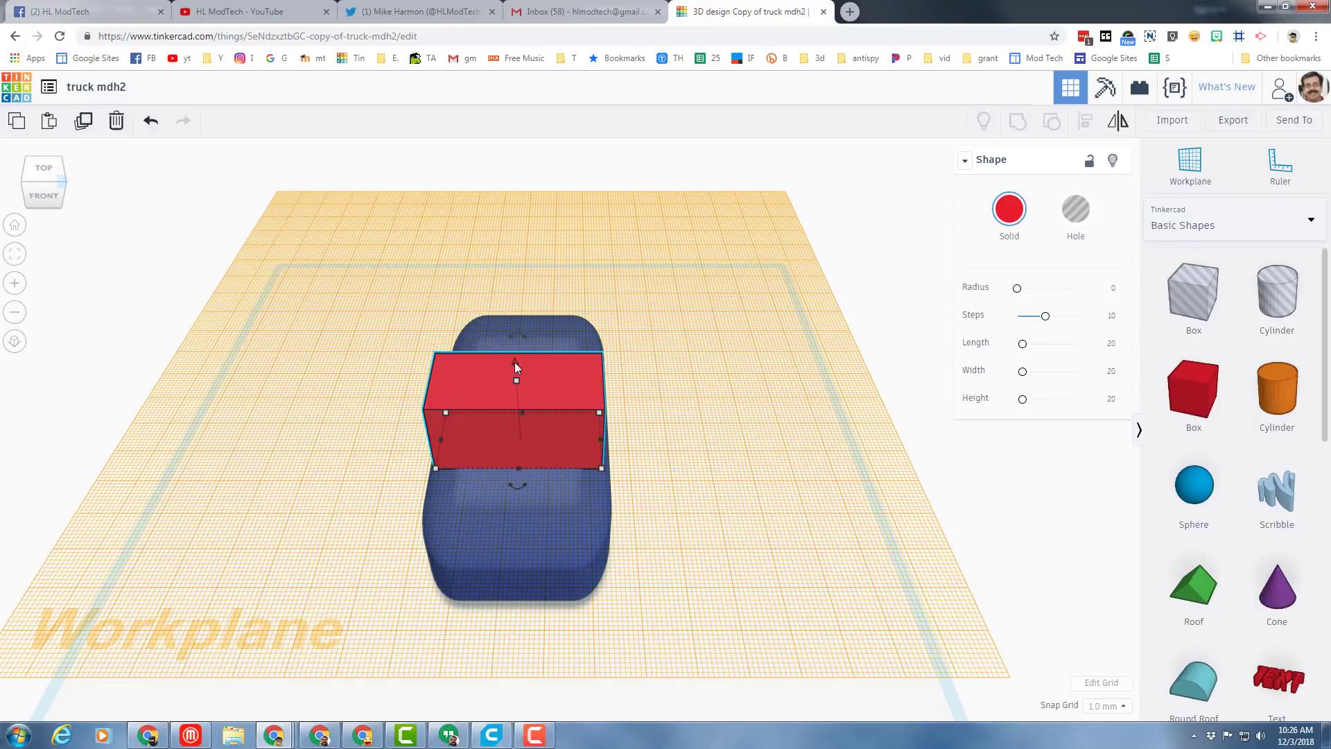
{"action": "left_click_drag", "start_coordinate": [515, 362], "coordinate": [515, 373]}
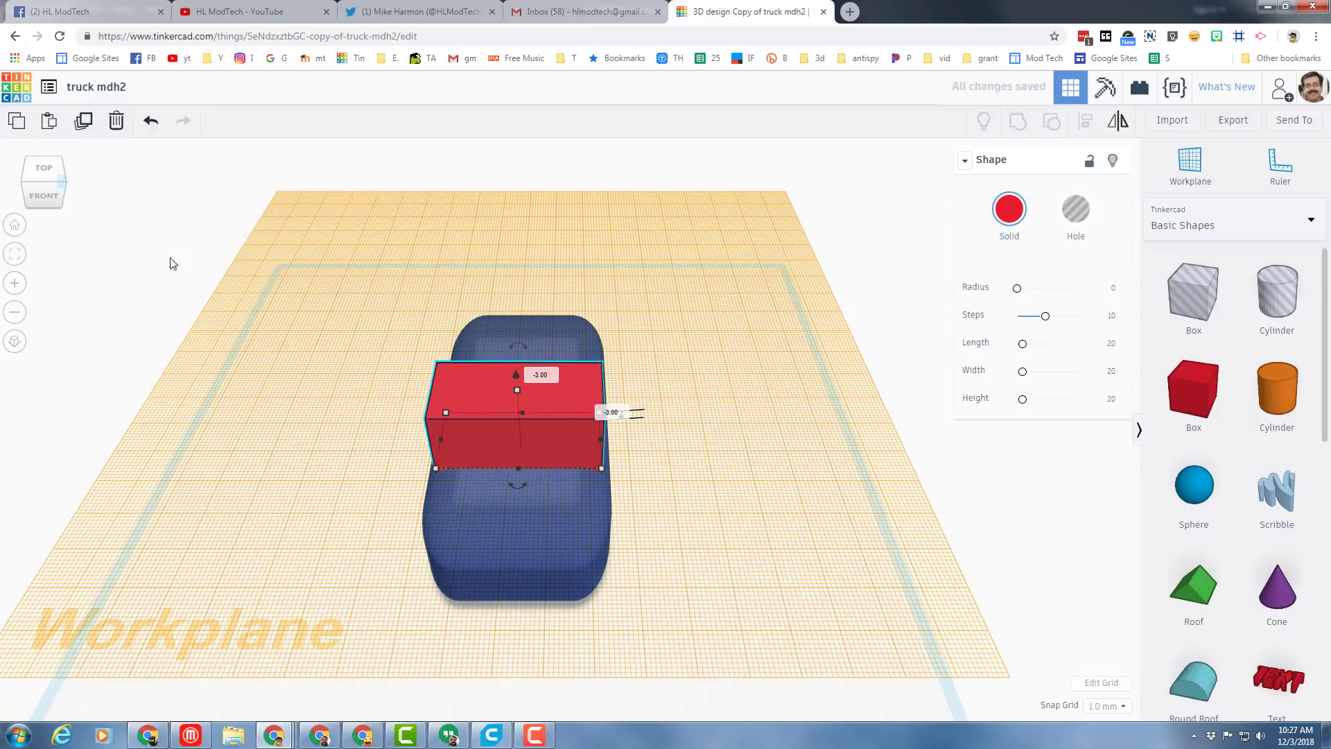
Step: Reset the workplane to the ground and view the truck from the front
{"action": "key", "text": "w"}
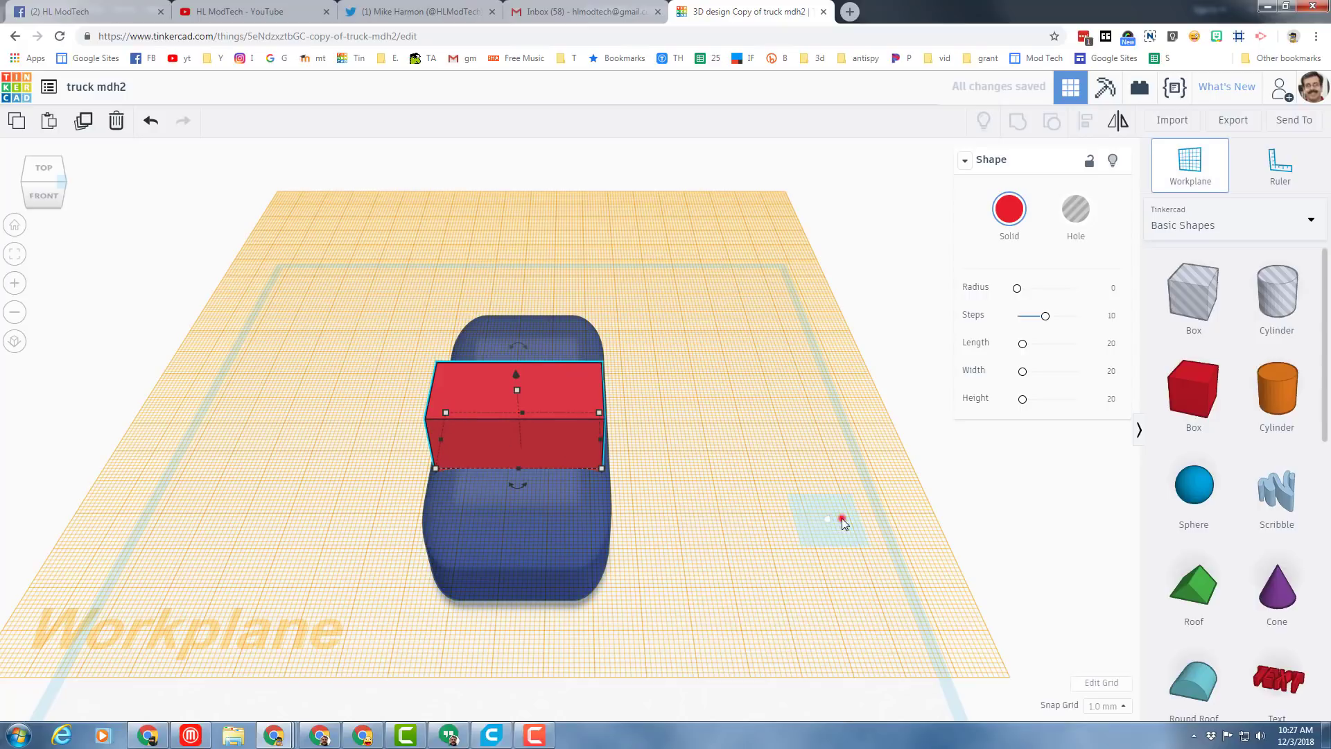
{"action": "left_click", "coordinate": [806, 511]}
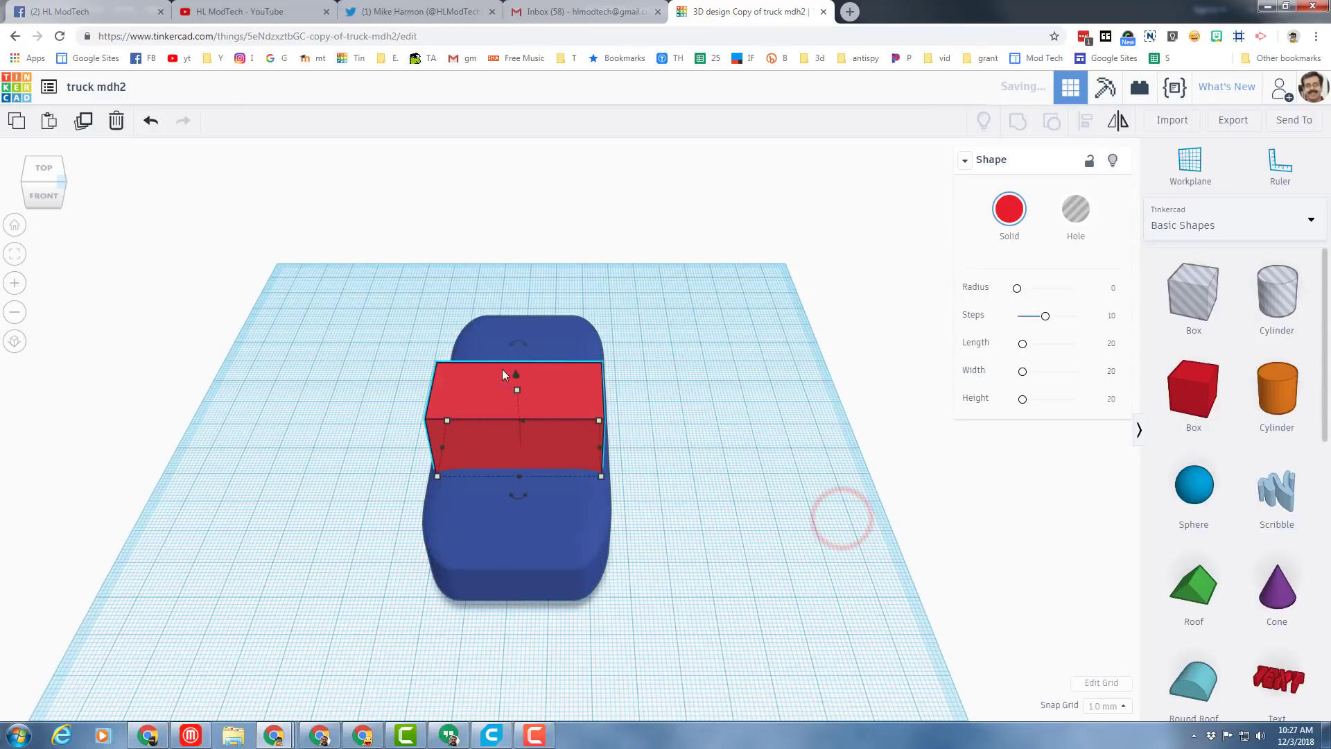
{"action": "left_click", "coordinate": [63, 190]}
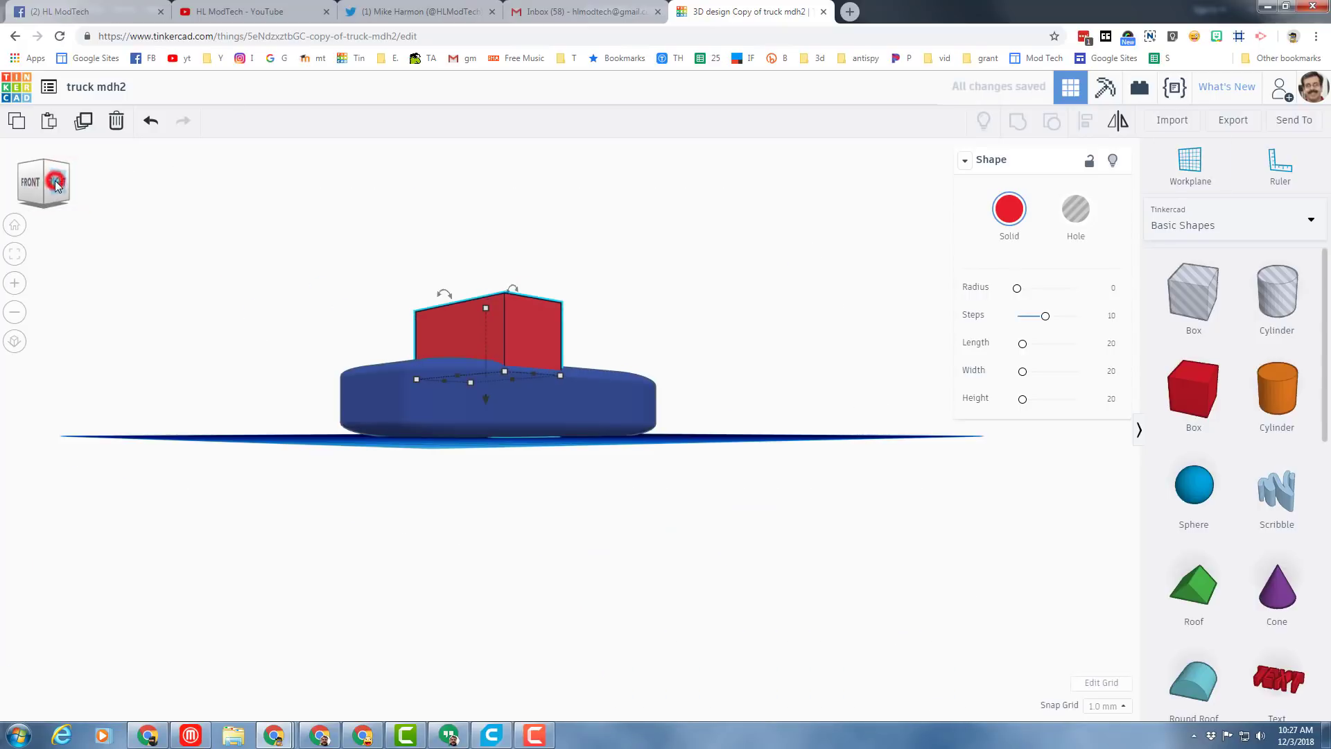
Step: Place a Featured shape-generator Extrusion on a workplane set on the red box's face
{"action": "left_click", "coordinate": [55, 181]}
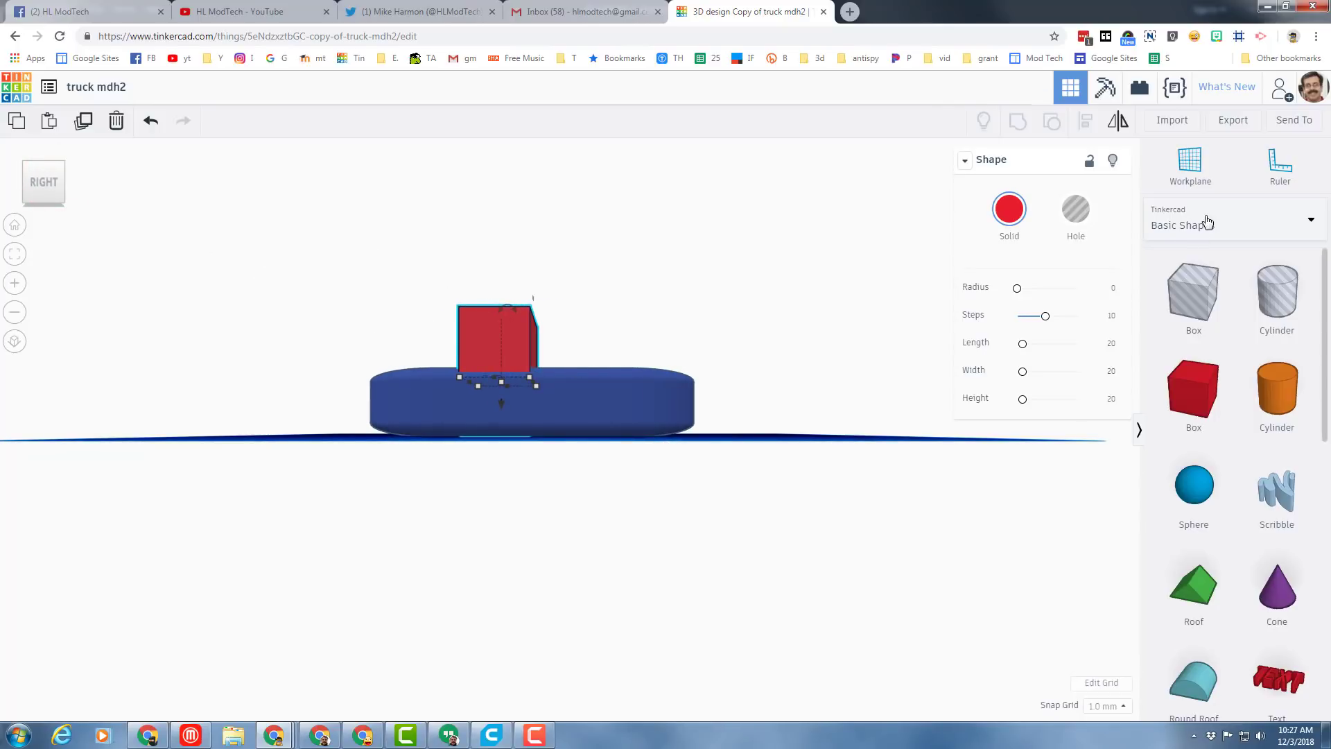
{"action": "left_click", "coordinate": [1189, 233]}
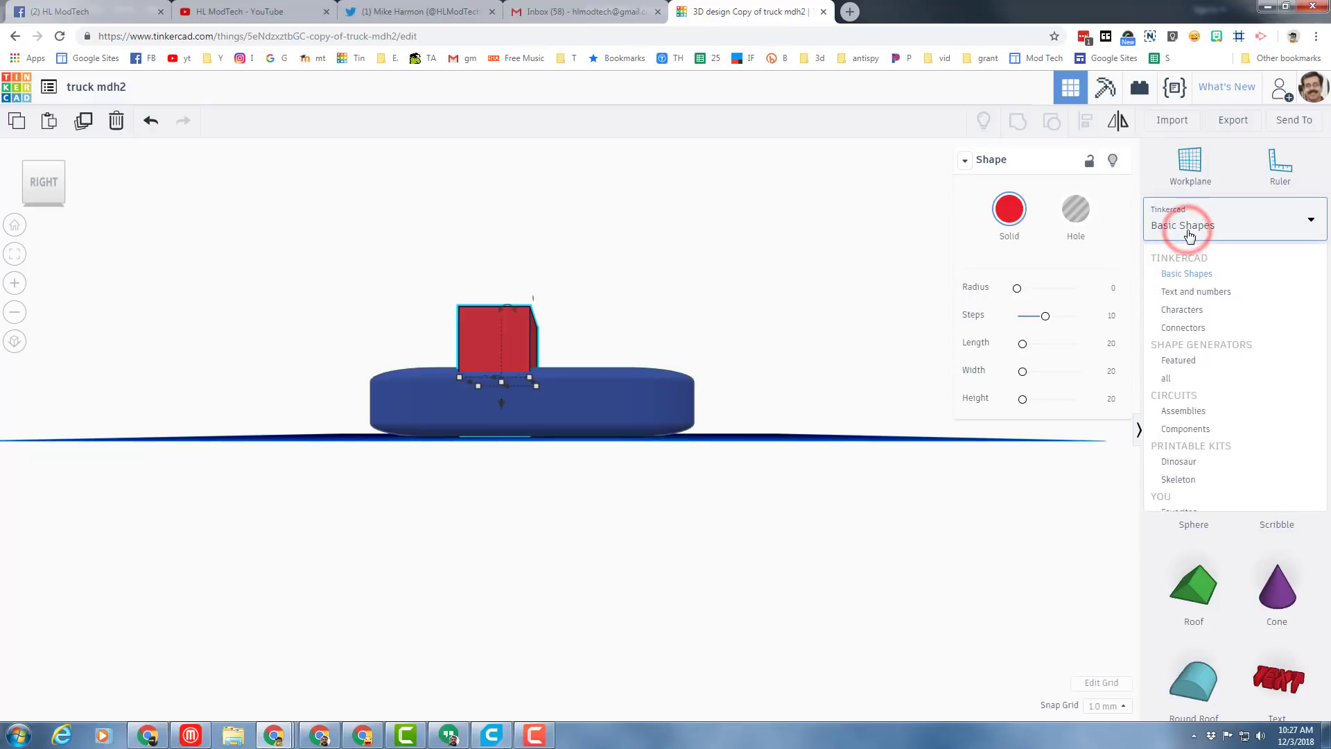
{"action": "left_click", "coordinate": [1177, 364]}
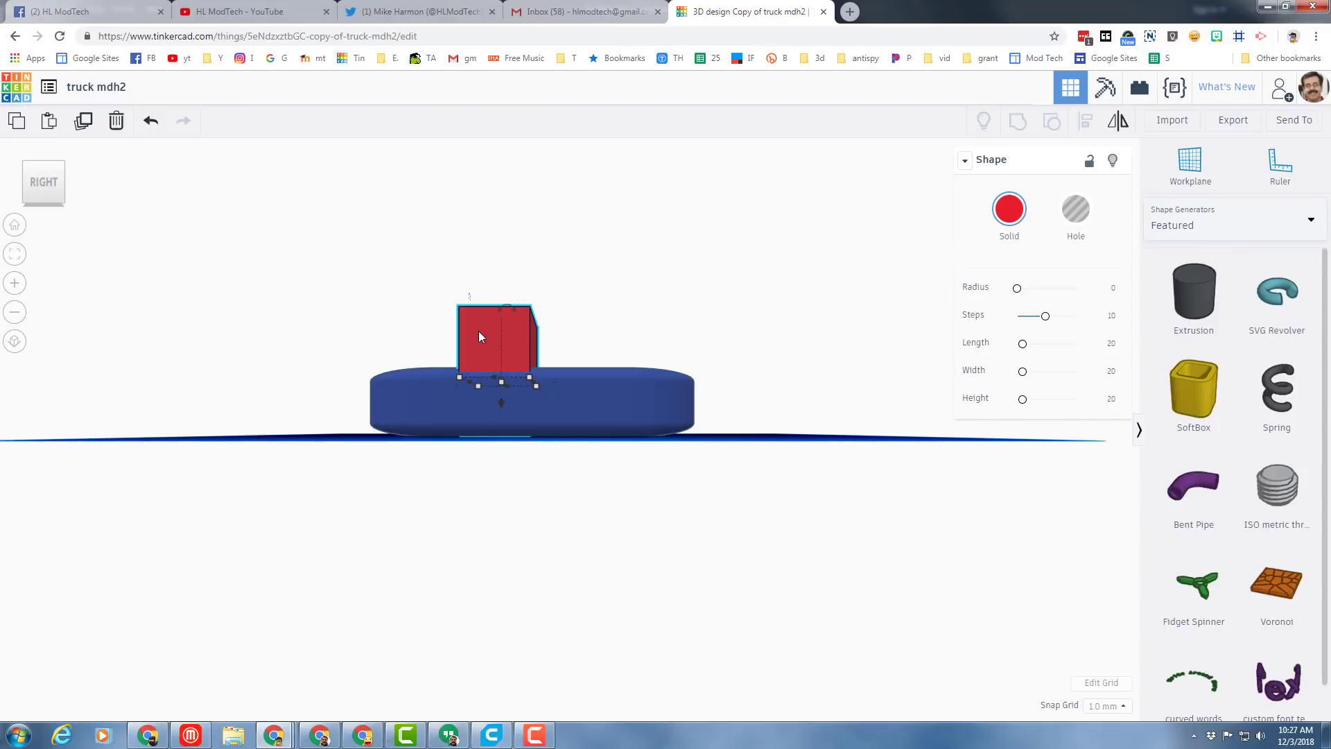
{"action": "key", "text": "w"}
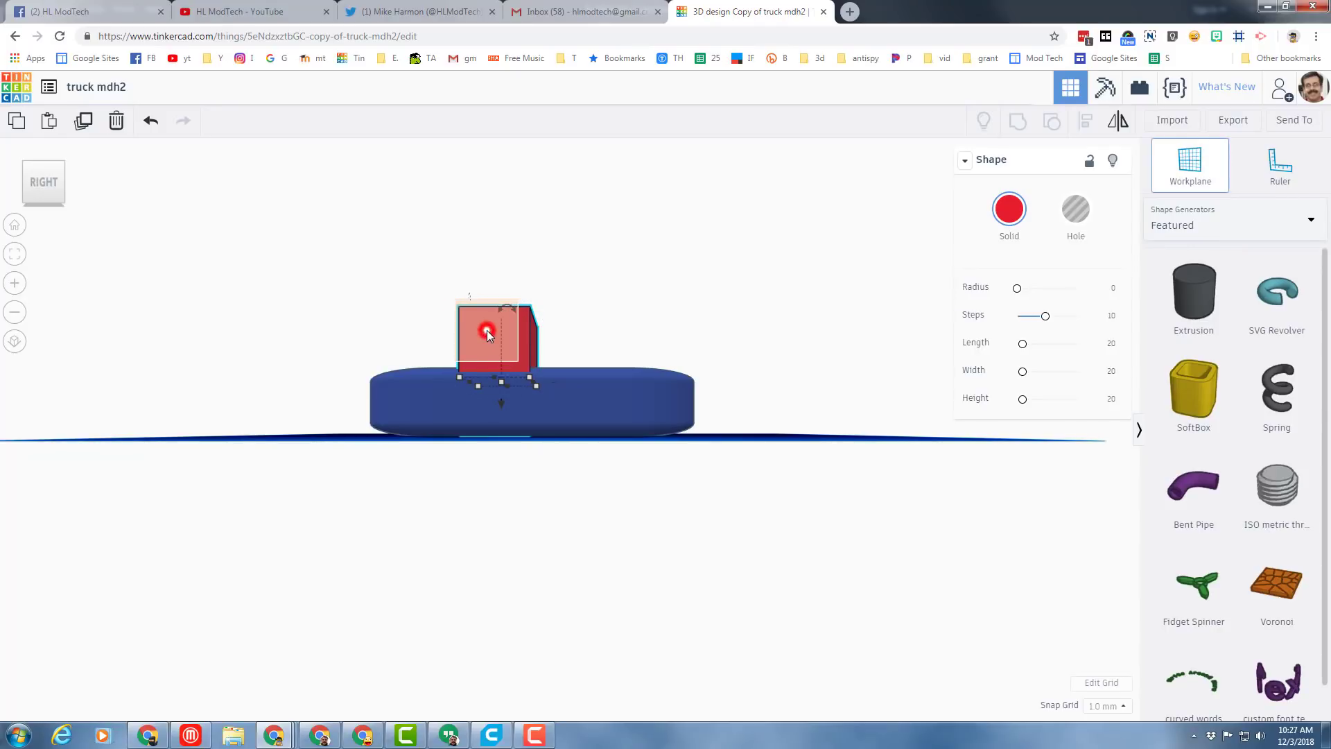
{"action": "left_click", "coordinate": [486, 329]}
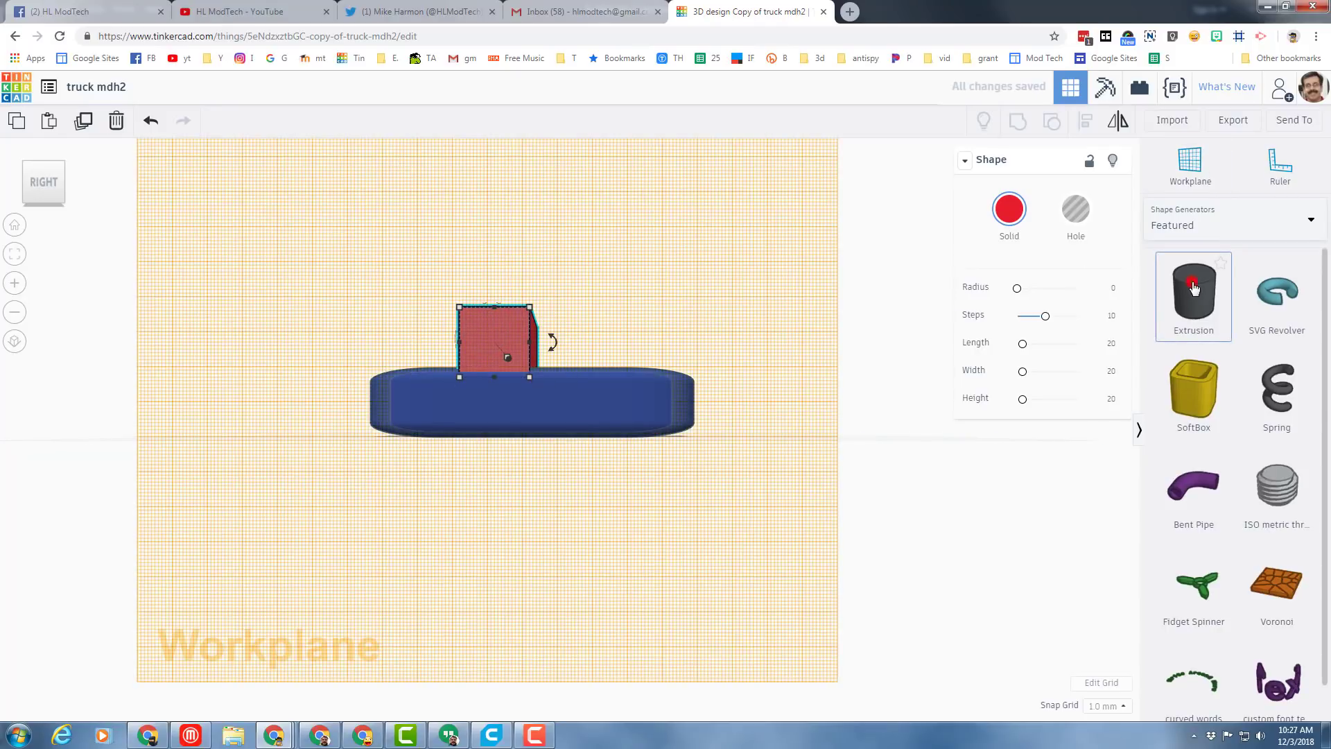
{"action": "left_click", "coordinate": [465, 322]}
{"action": "left_click", "coordinate": [459, 320]}
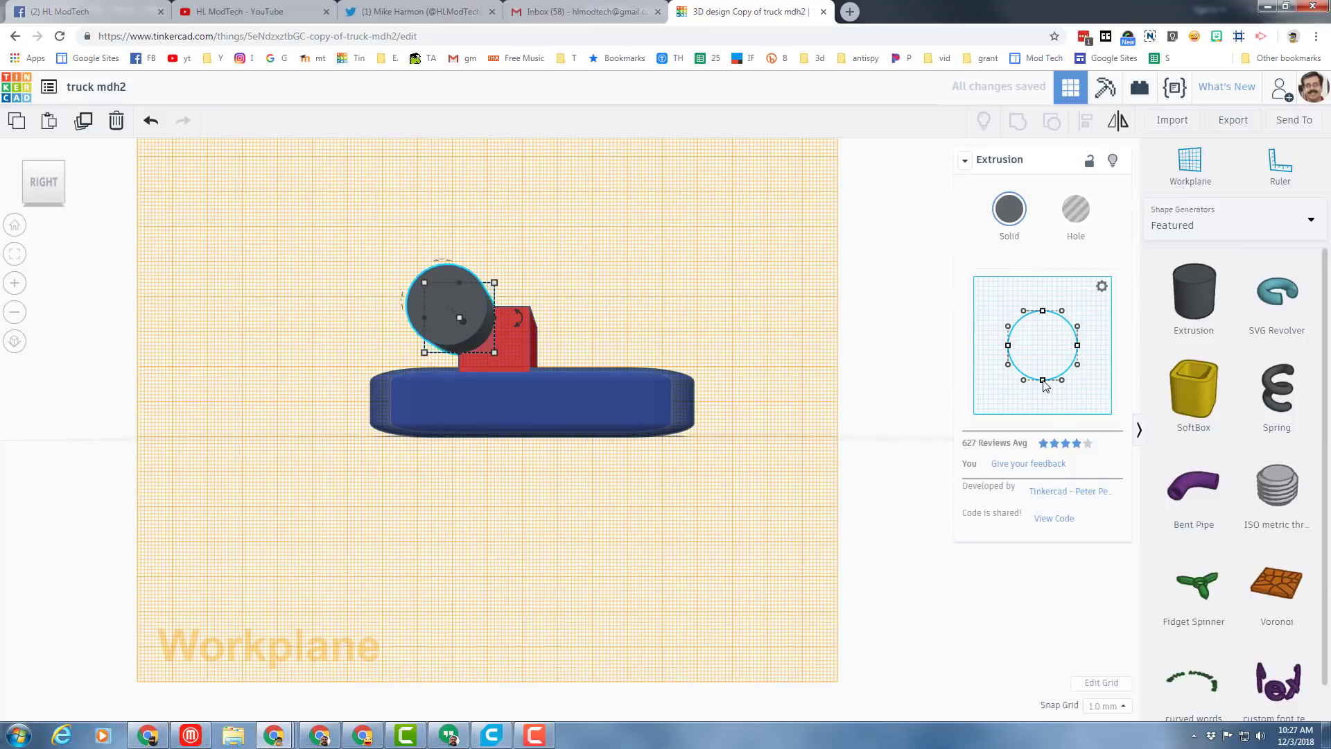
Step: Reshape the extrusion's profile into a tall, thin curved sliver
{"action": "left_click_drag", "start_coordinate": [1042, 380], "coordinate": [1024, 408]}
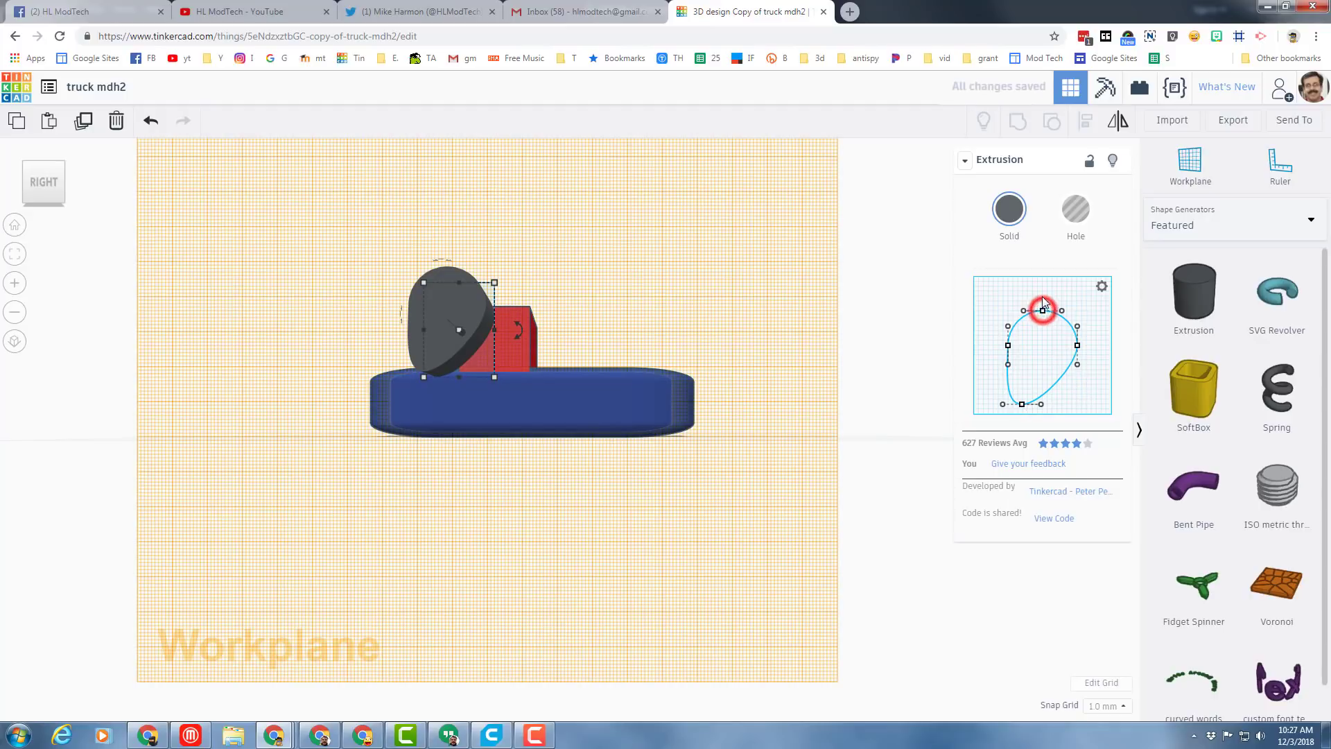
{"action": "left_click_drag", "start_coordinate": [1042, 312], "coordinate": [1041, 284]}
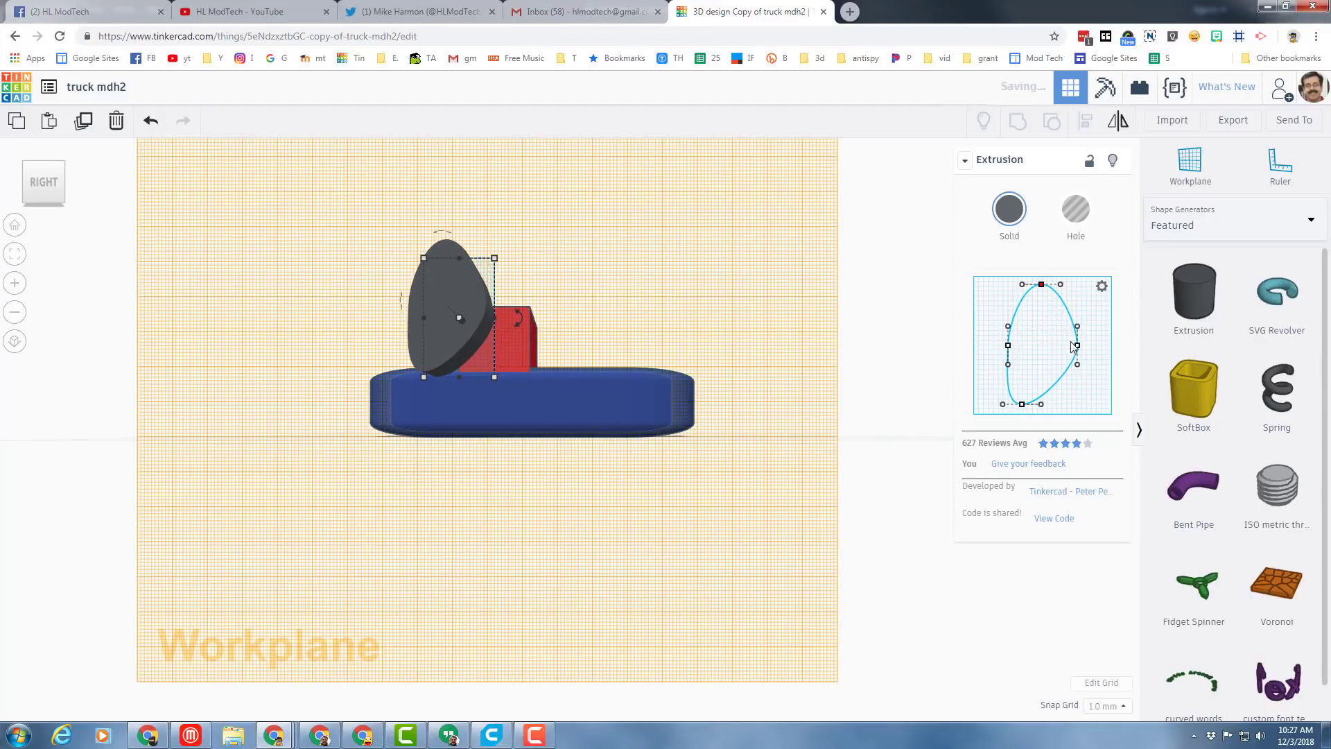
{"action": "left_click_drag", "start_coordinate": [1077, 345], "coordinate": [1033, 342]}
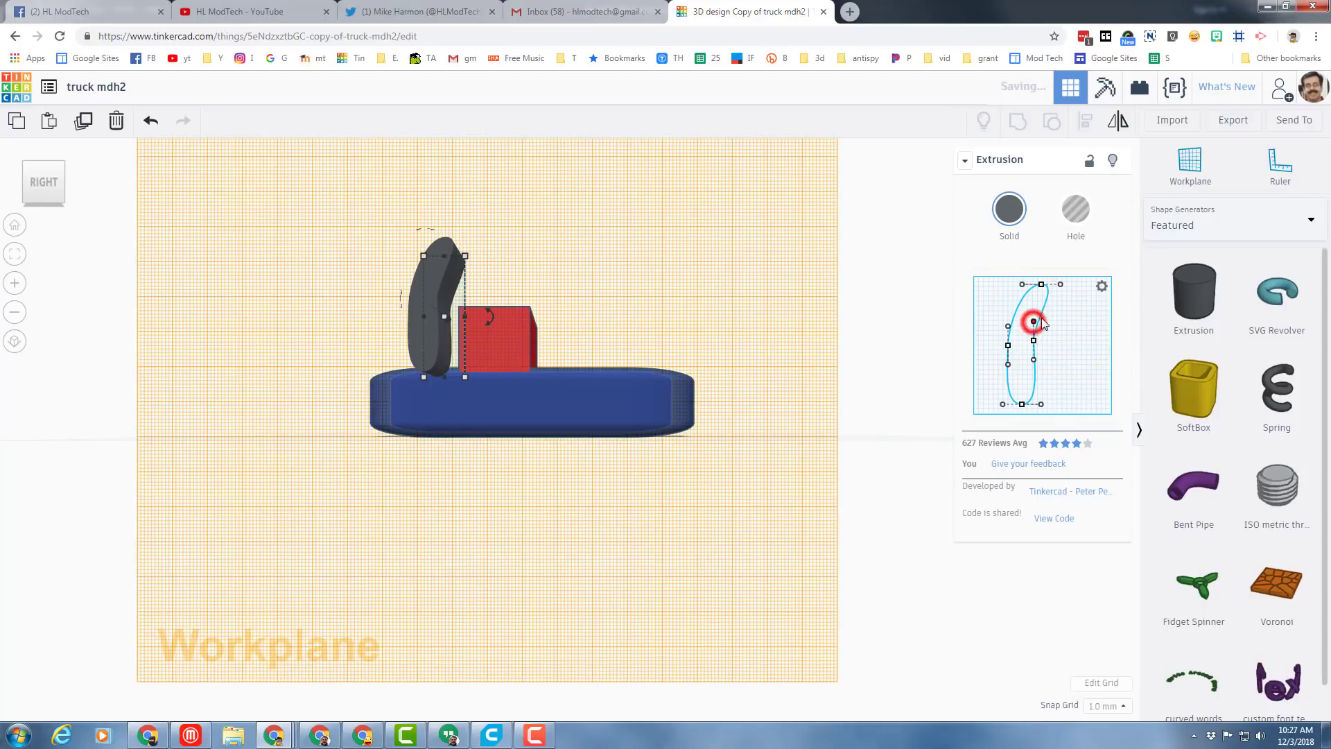
{"action": "left_click_drag", "start_coordinate": [1034, 322], "coordinate": [1046, 318]}
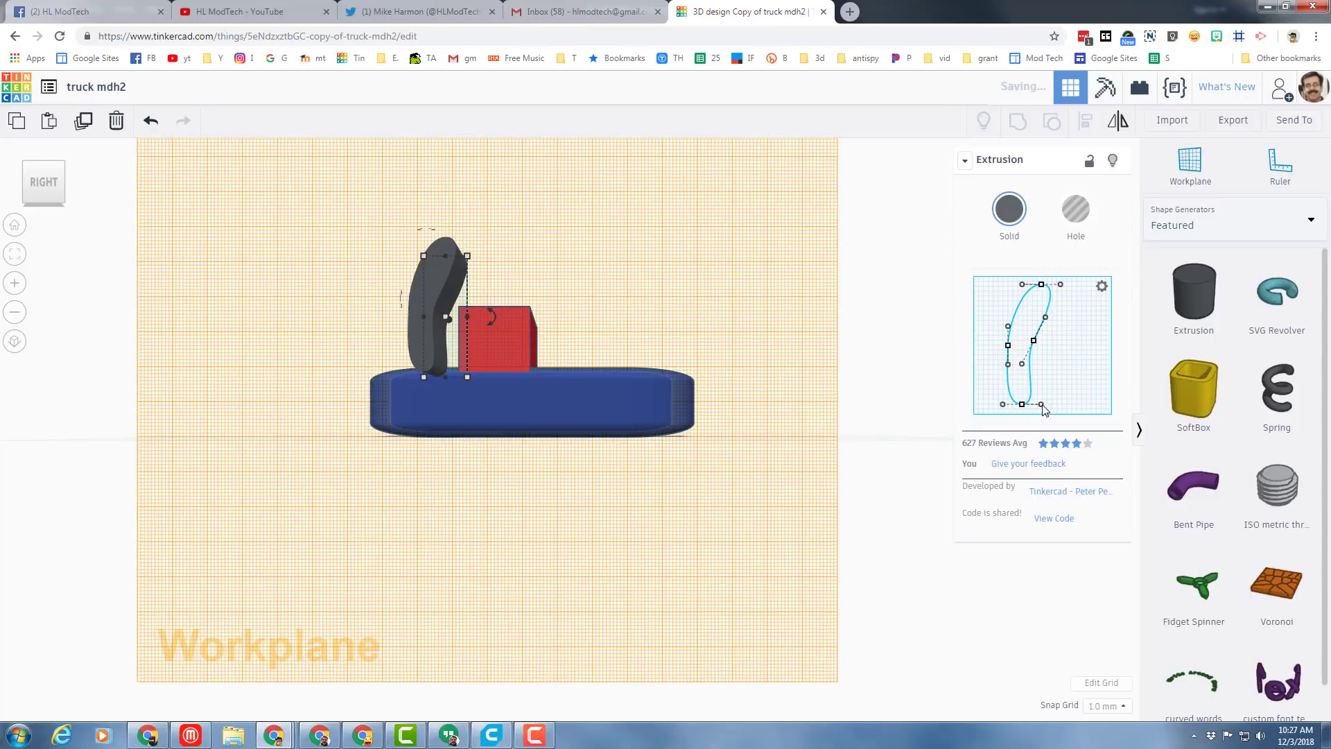
{"action": "left_click", "coordinate": [1041, 403]}
{"action": "left_click_drag", "start_coordinate": [1040, 404], "coordinate": [1020, 365]}
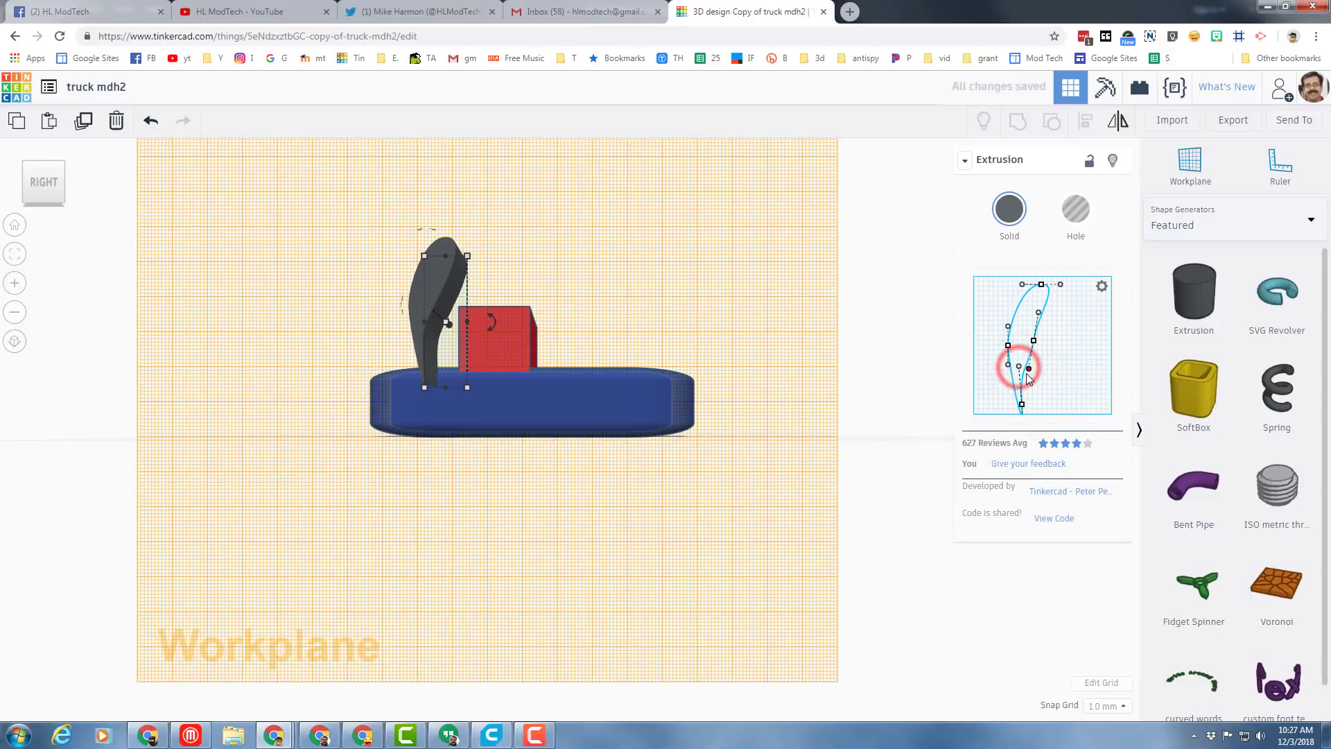
{"action": "left_click_drag", "start_coordinate": [1020, 365], "coordinate": [1025, 389]}
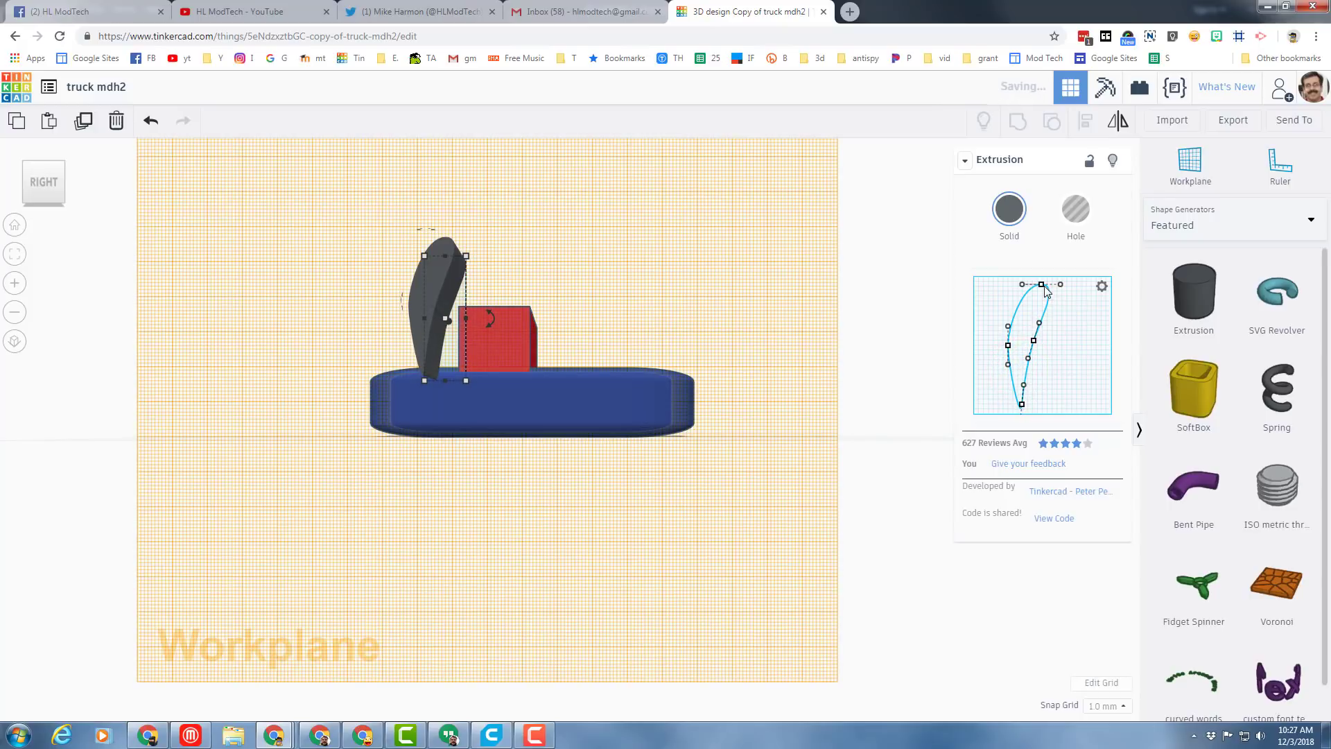
{"action": "left_click_drag", "start_coordinate": [1045, 288], "coordinate": [1045, 281]}
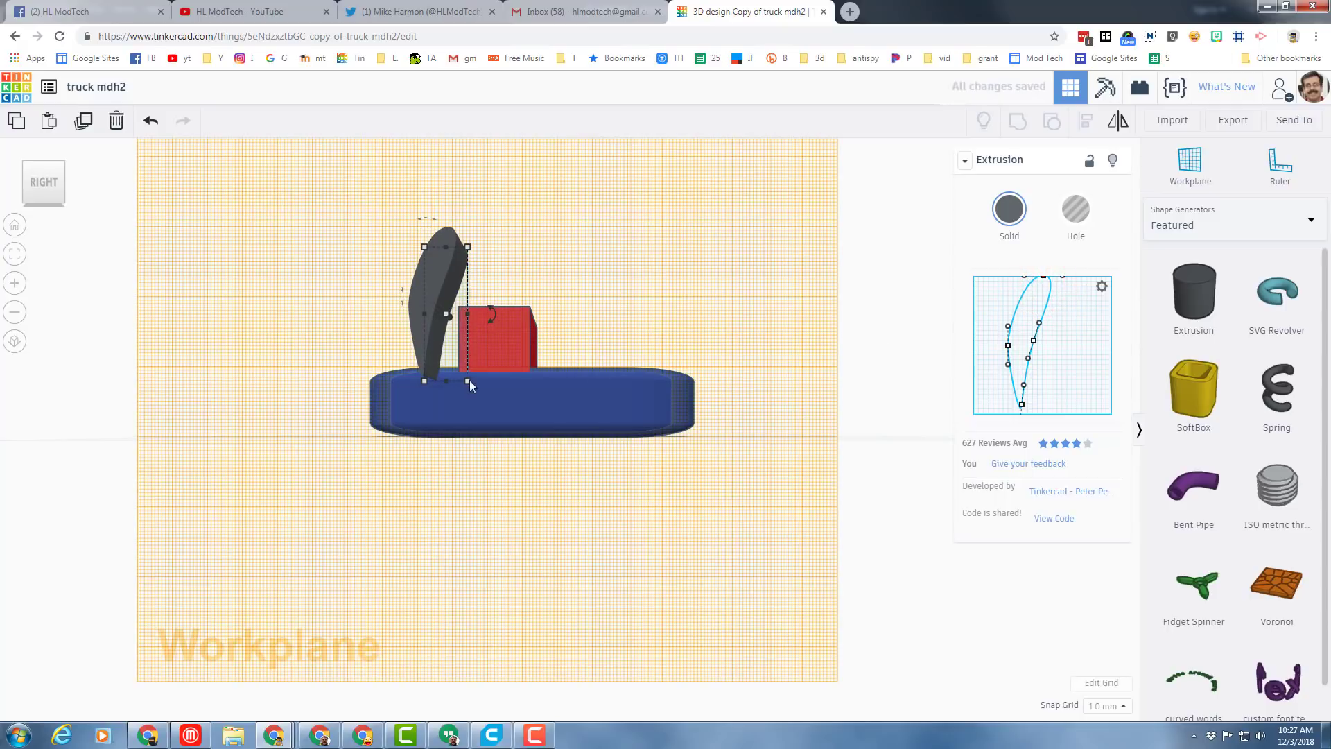
{"action": "mouse_move", "coordinate": [301, 484]}
{"action": "right_mouse_down"}
{"action": "mouse_move", "coordinate": [492, 551]}
{"action": "mouse_move", "coordinate": [420, 476]}
{"action": "right_mouse_up"}
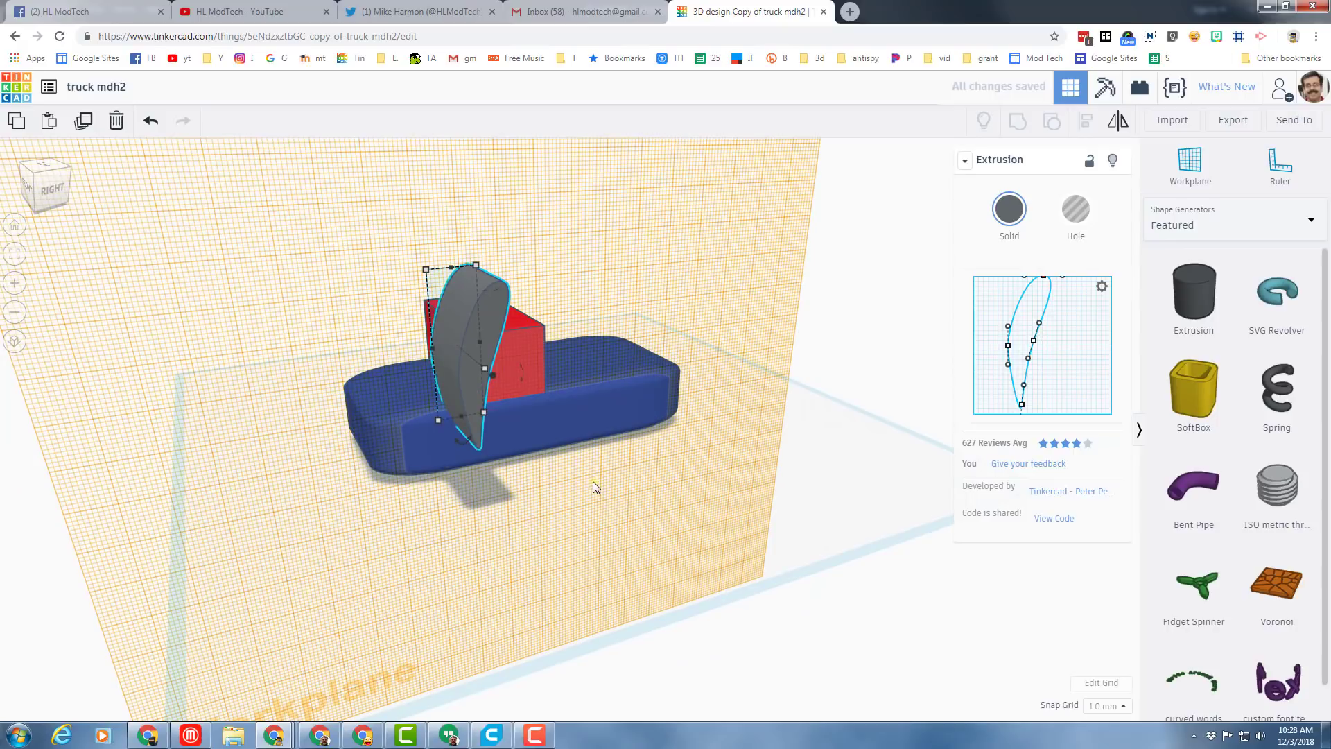
Step: Hide the blue body and nudge the grey extrusion toward the red cab box
{"action": "right_click_drag", "start_coordinate": [591, 482], "coordinate": [552, 471]}
{"action": "left_click", "coordinate": [581, 413]}
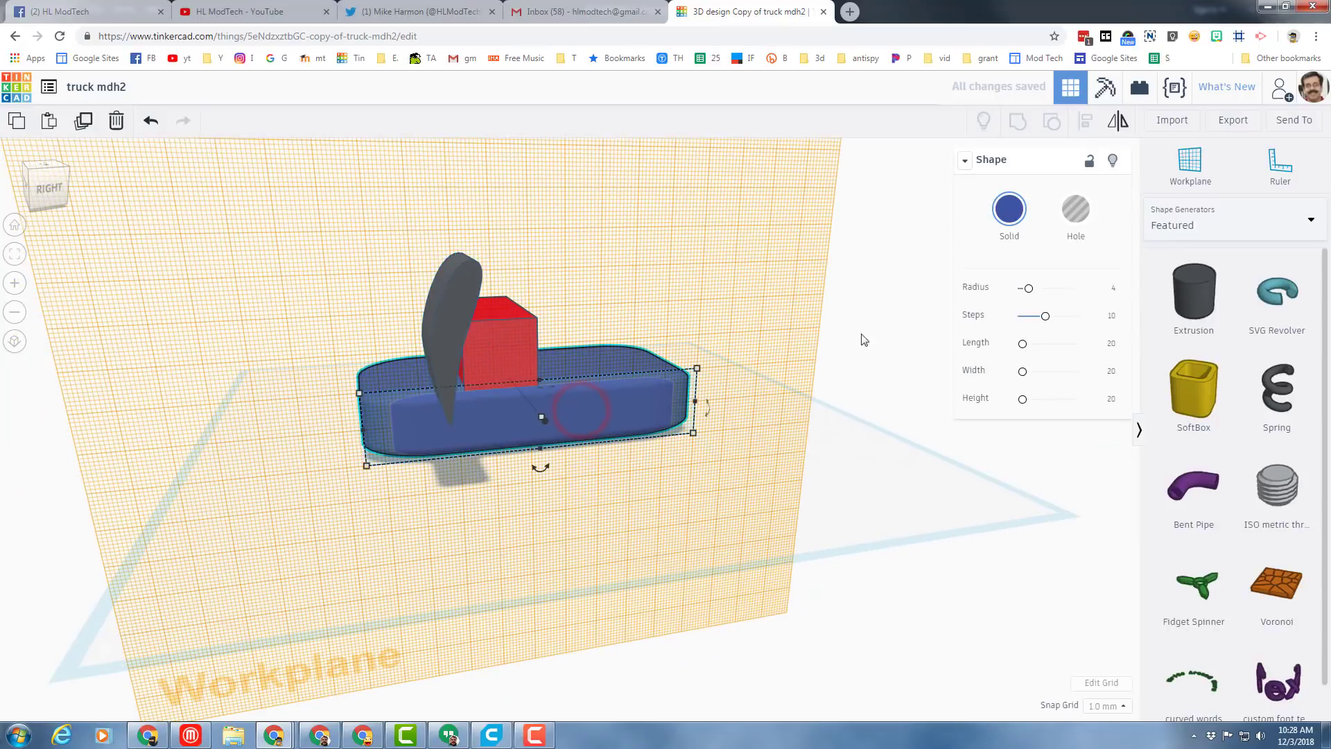
{"action": "left_click", "coordinate": [1112, 161]}
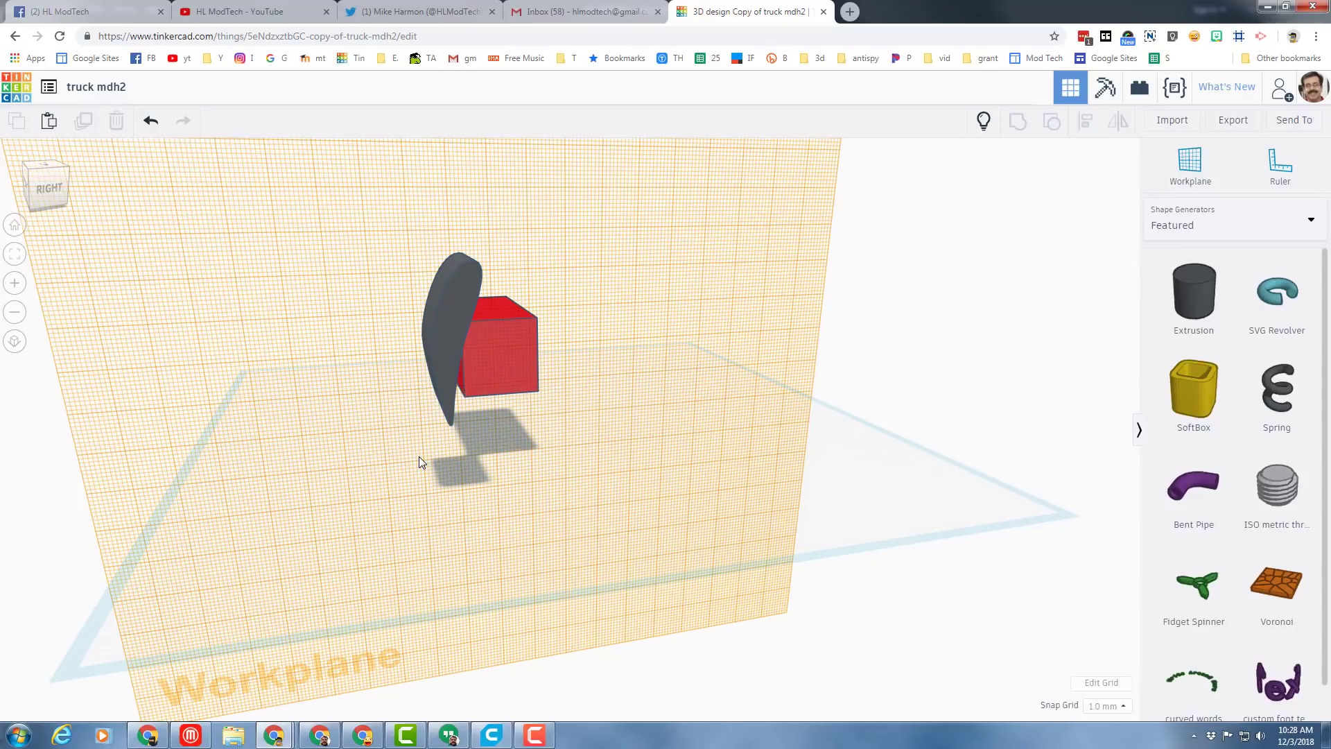
{"action": "left_click", "coordinate": [432, 351]}
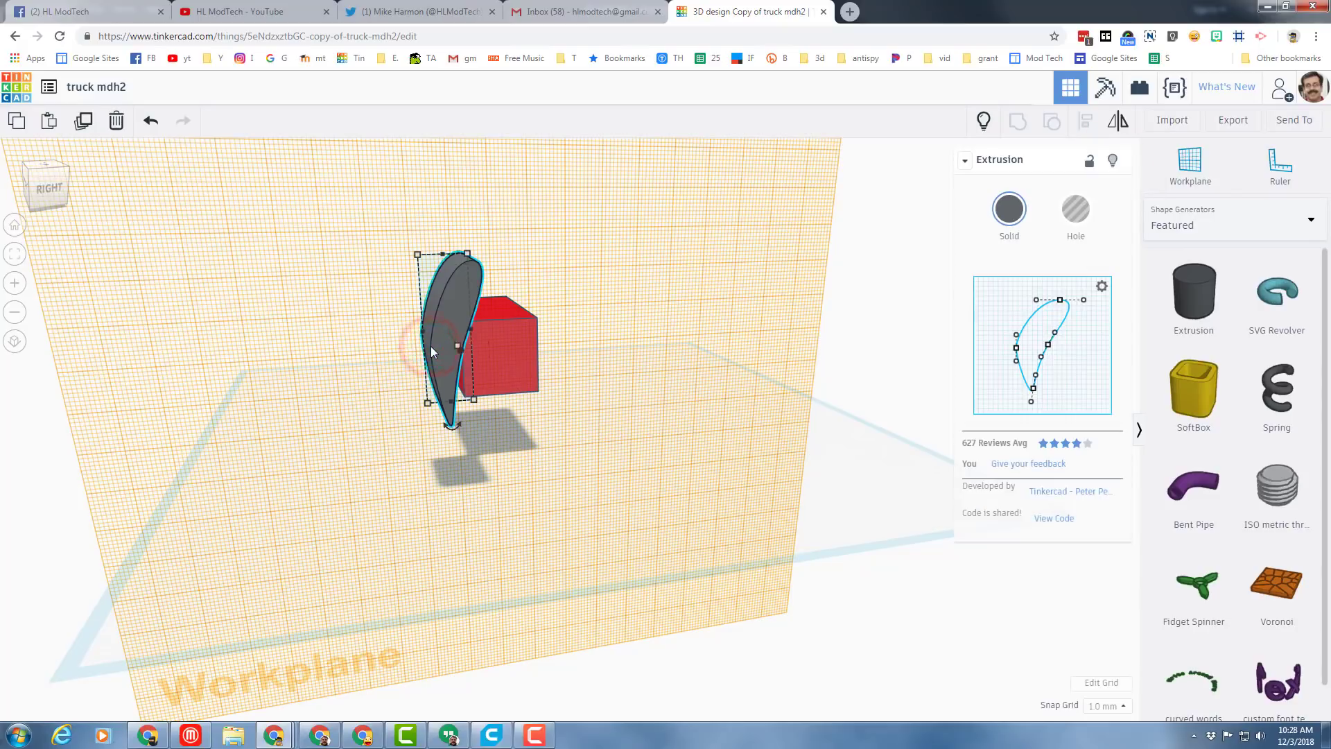
{"action": "key", "text": "Right"}
{"action": "key", "text": "Right"}
{"action": "key", "text": "Right"}
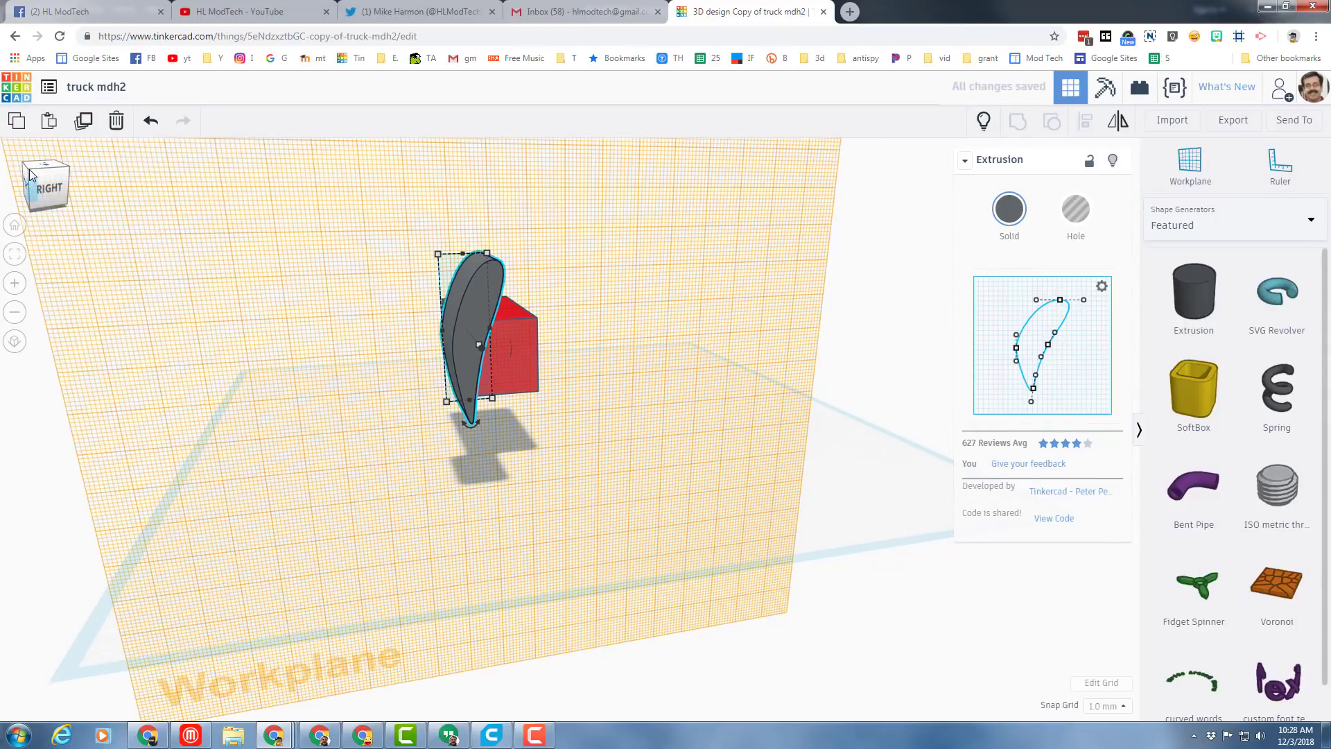
Step: Lengthen the extrusion across the cab and turn it into a hole
{"action": "left_click", "coordinate": [30, 169]}
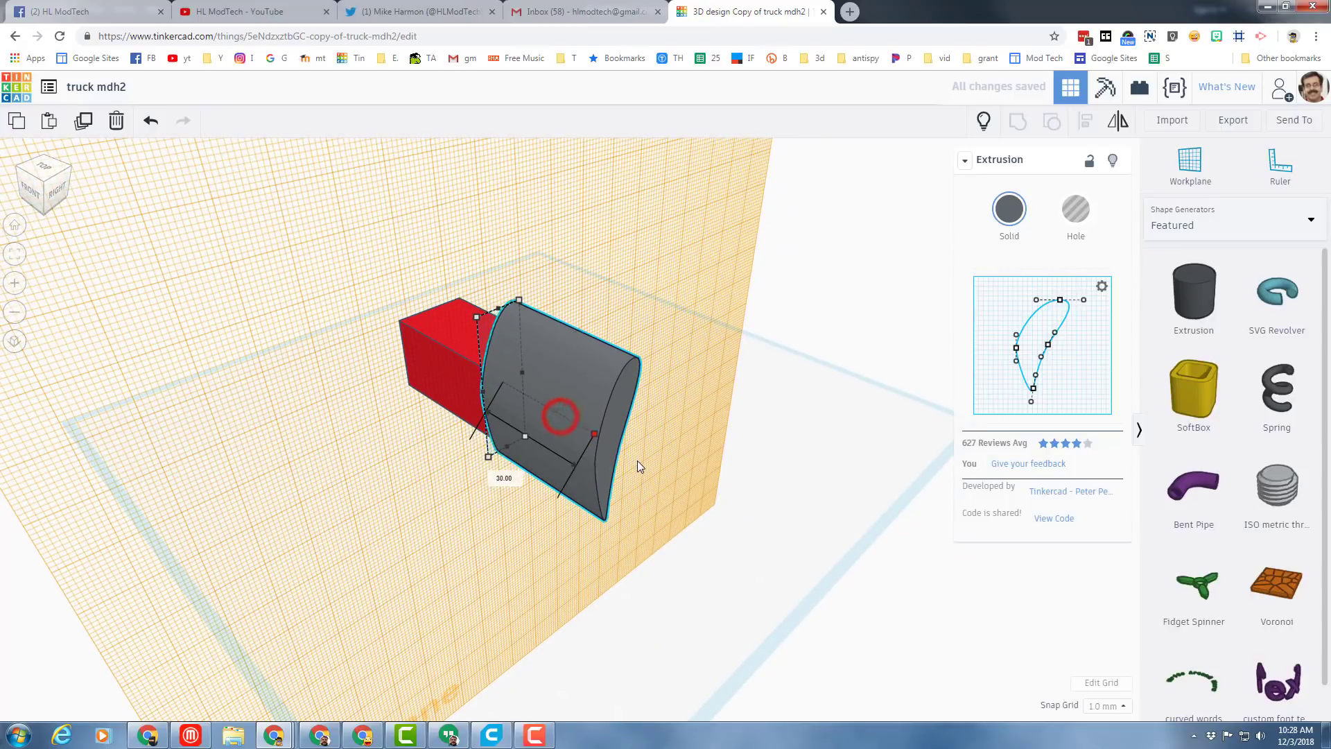
{"action": "left_click_drag", "start_coordinate": [638, 466], "coordinate": [494, 417]}
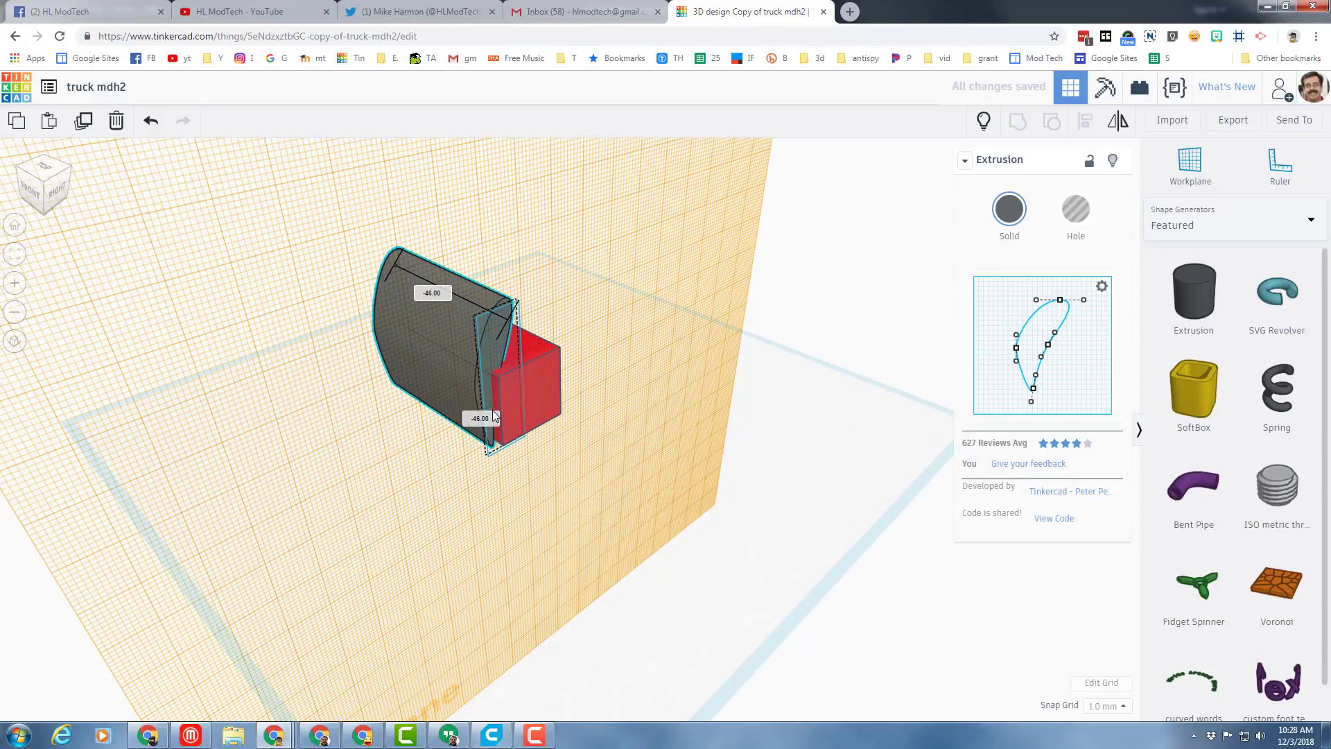
{"action": "left_click_drag", "start_coordinate": [492, 414], "coordinate": [506, 420]}
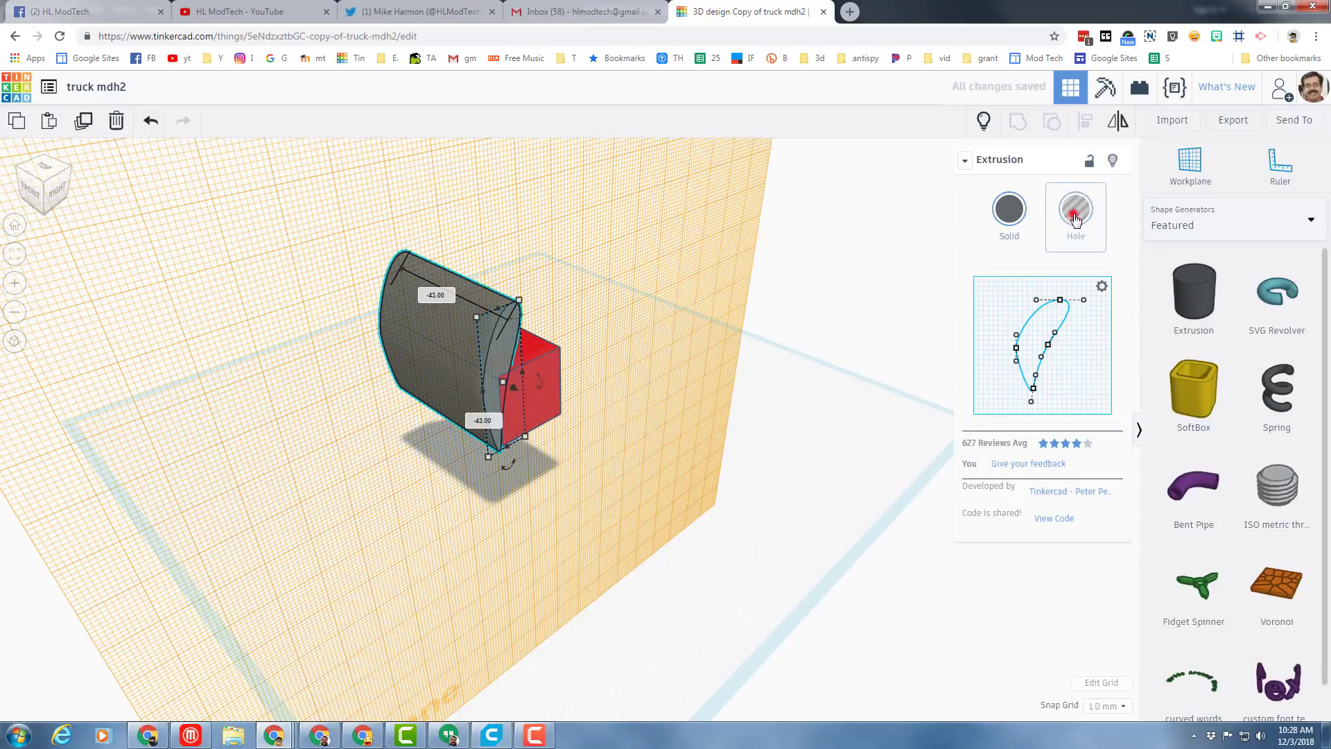
{"action": "left_click", "coordinate": [1075, 216]}
Step: Nudge the window hole against the cab side and tilt it about 5°
{"action": "right_click_drag", "start_coordinate": [699, 485], "coordinate": [558, 459]}
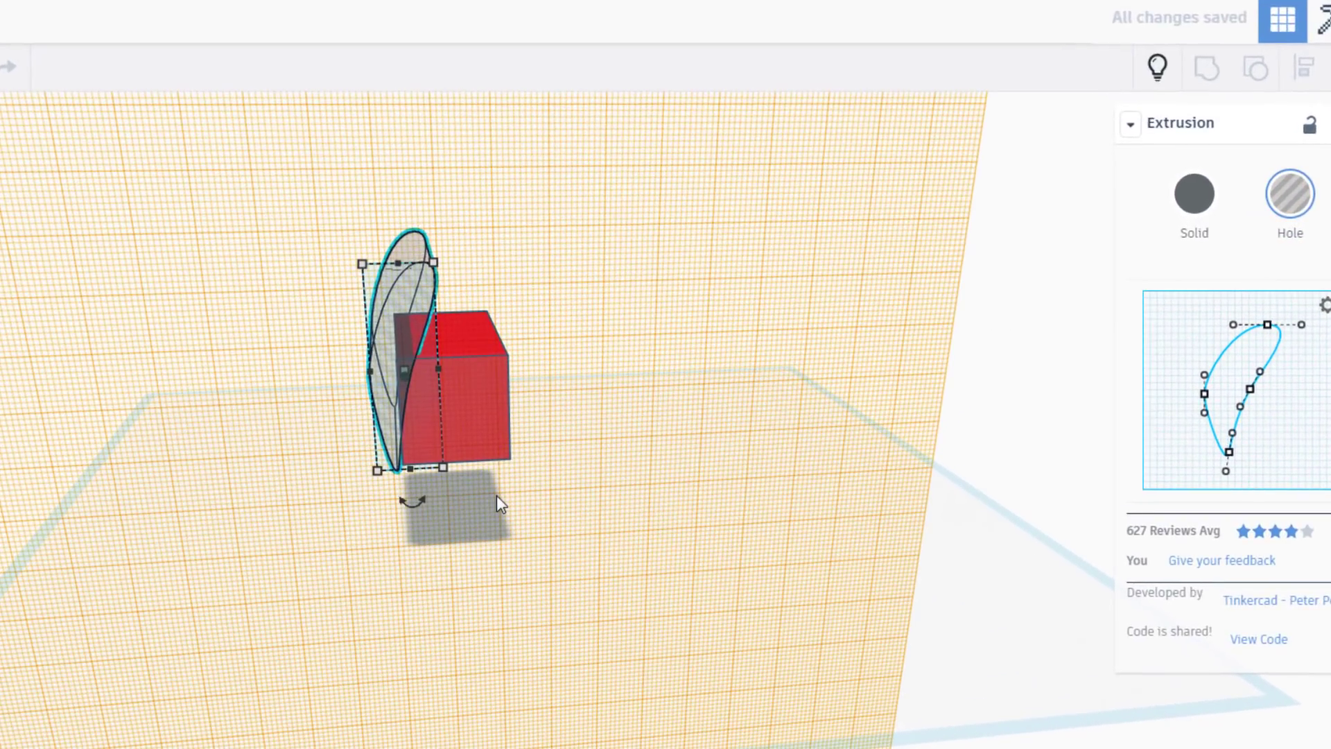
{"action": "key", "text": "Right"}
{"action": "key", "text": "Right"}
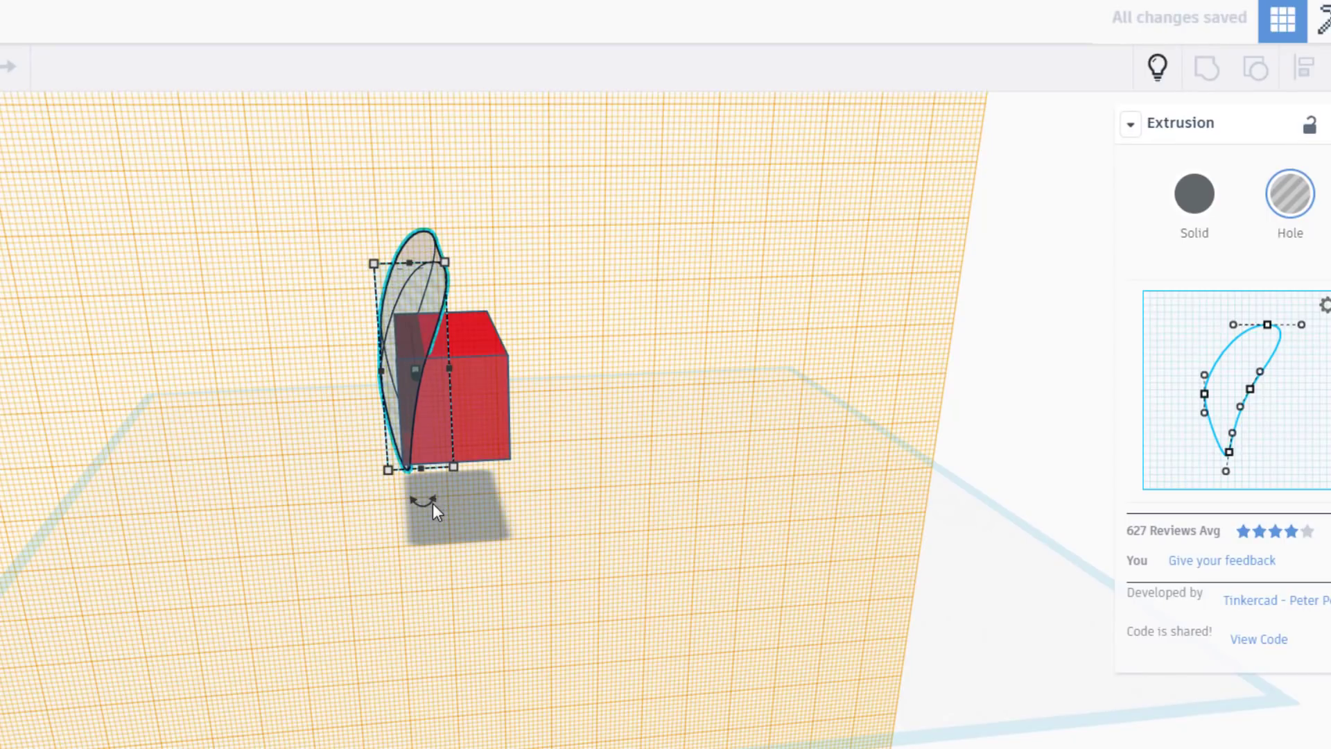
{"action": "left_click_drag", "start_coordinate": [426, 502], "coordinate": [373, 721]}
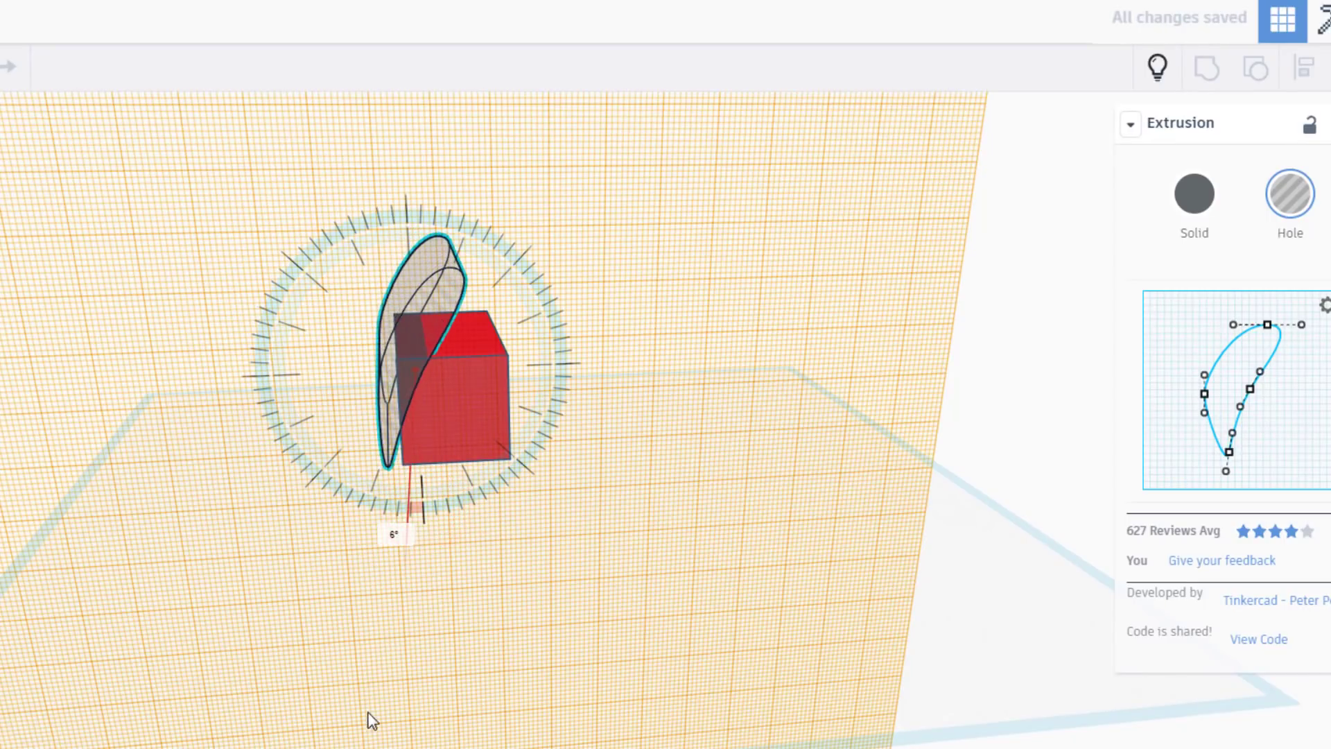
{"action": "left_click_drag", "start_coordinate": [372, 721], "coordinate": [409, 744]}
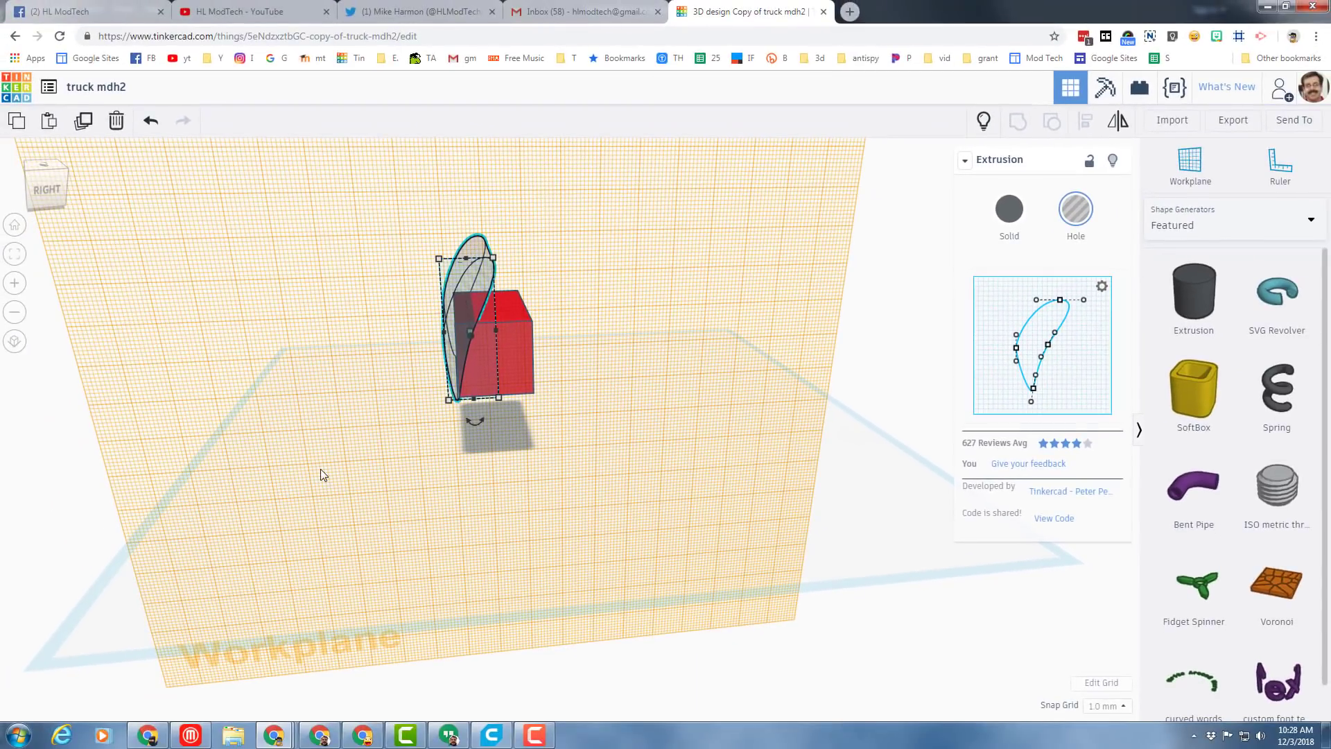
Step: Round the red cab box's edges to radius 2
{"action": "left_click", "coordinate": [525, 356]}
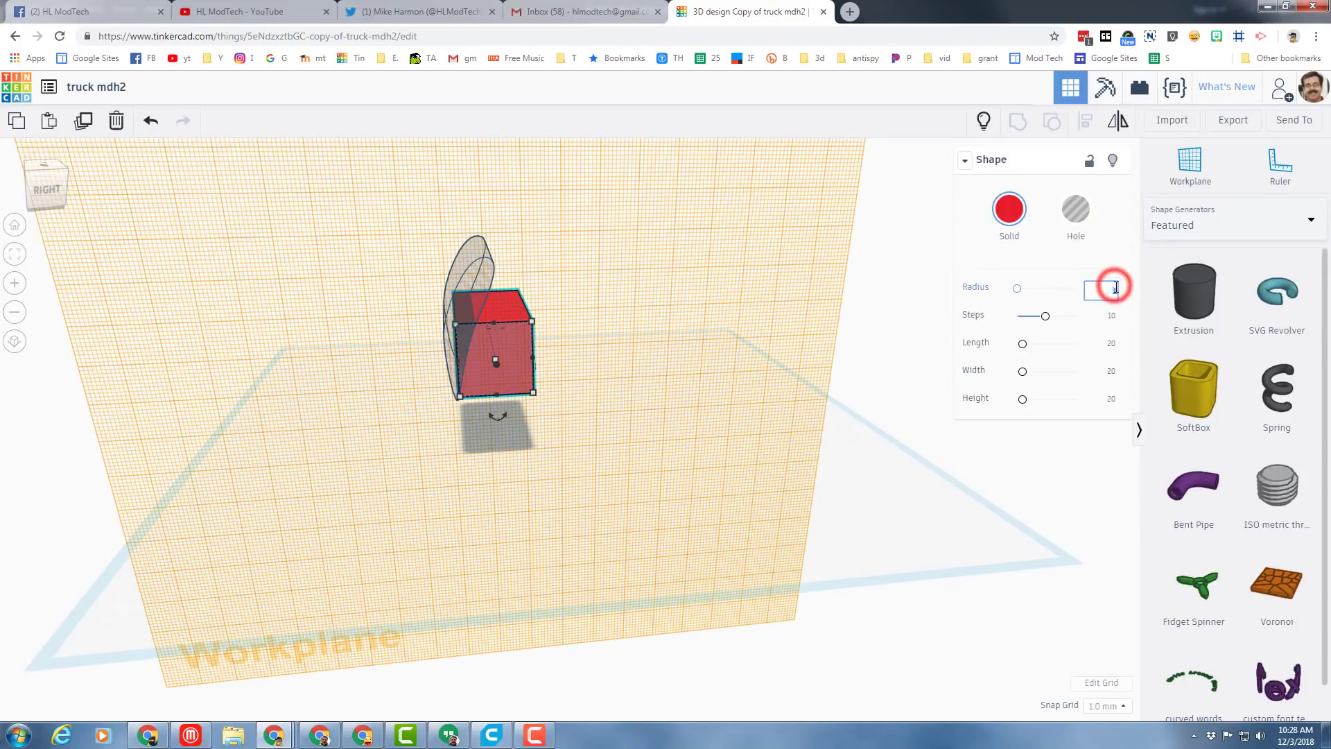
{"action": "type", "text": "1"}
{"action": "key", "text": "Return"}
{"action": "type", "text": "2"}
{"action": "key", "text": "Return"}
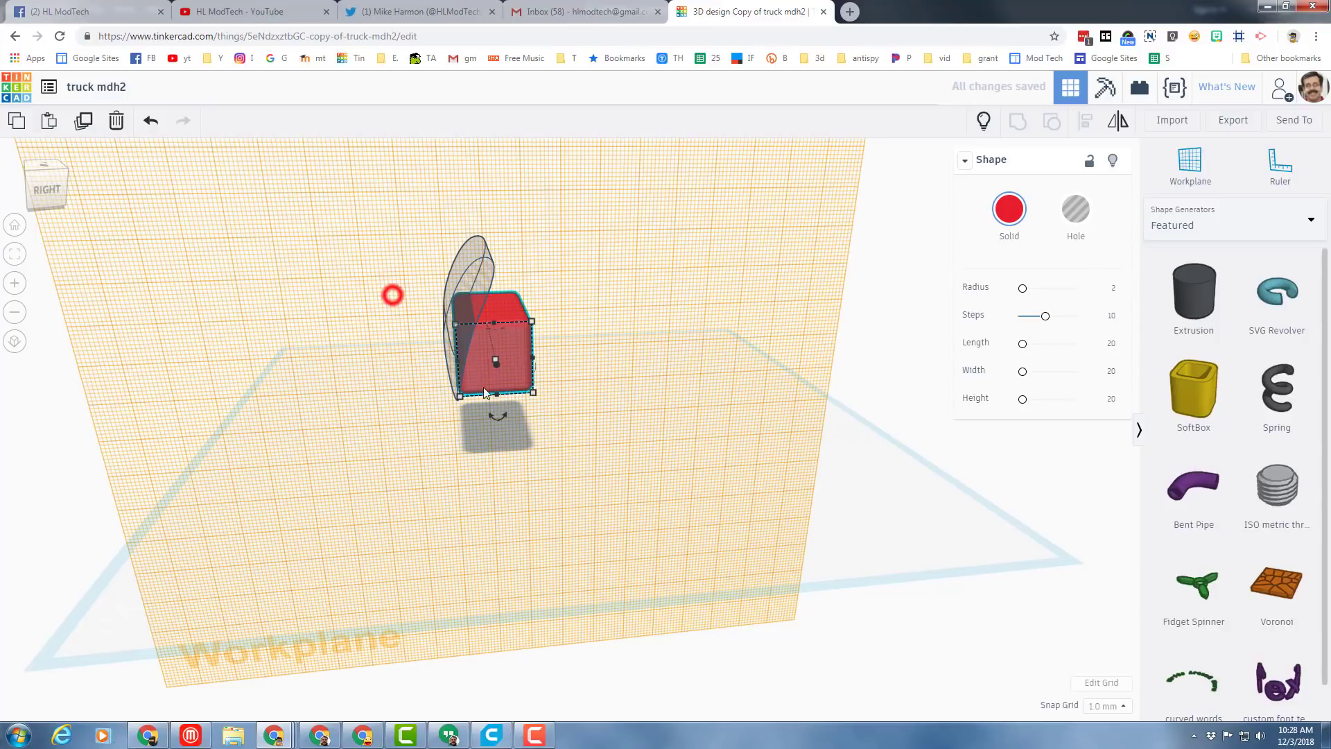
Step: Group the cab box with the window hole to cut the cab window
{"action": "left_click_drag", "start_coordinate": [392, 295], "coordinate": [626, 381]}
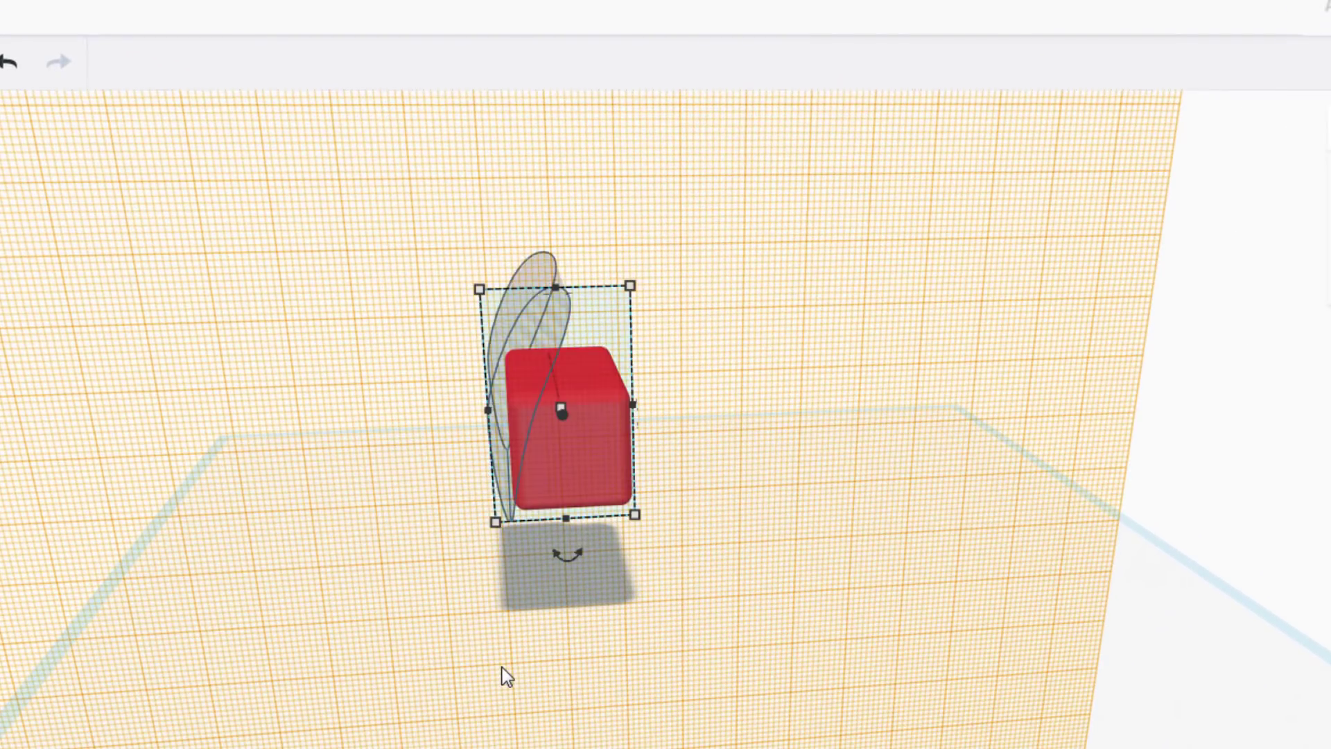
{"action": "key", "text": "ctrl+g"}
{"action": "right_click_drag", "start_coordinate": [464, 661], "coordinate": [781, 599]}
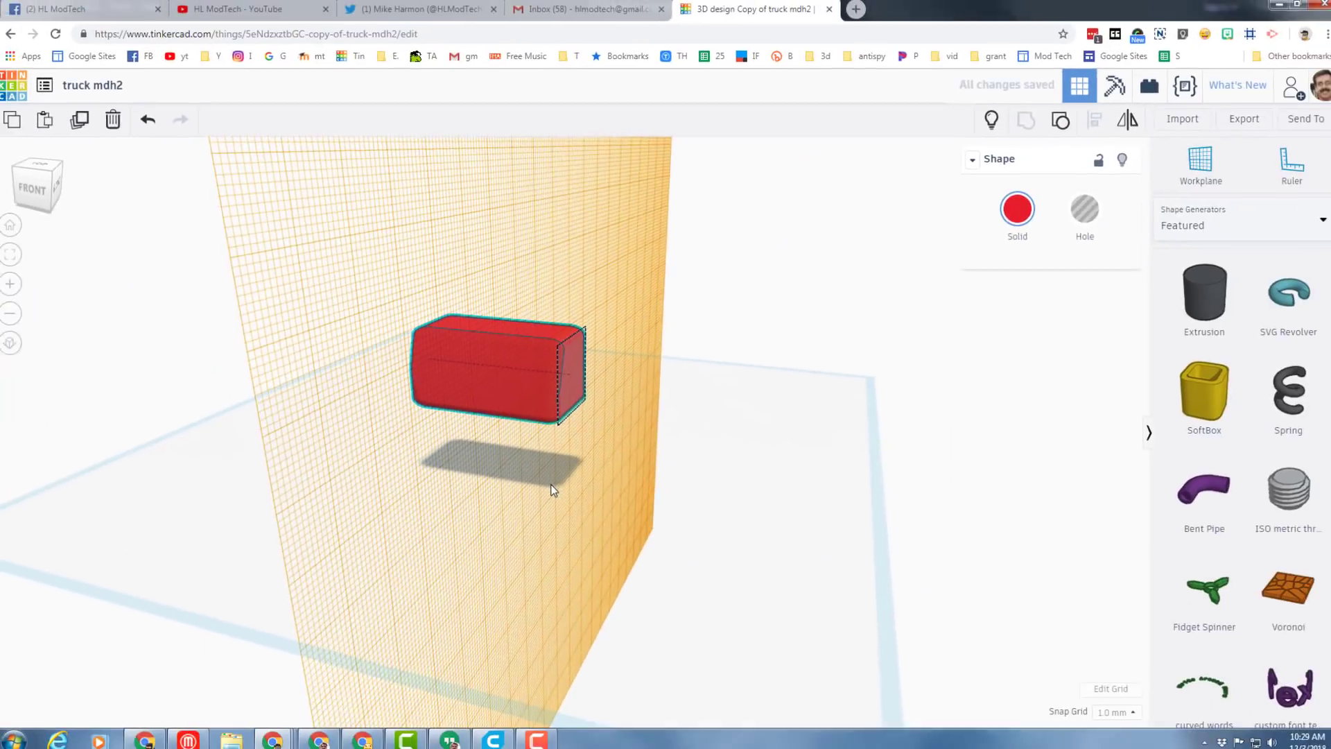
{"action": "right_click_drag", "start_coordinate": [551, 483], "coordinate": [530, 422]}
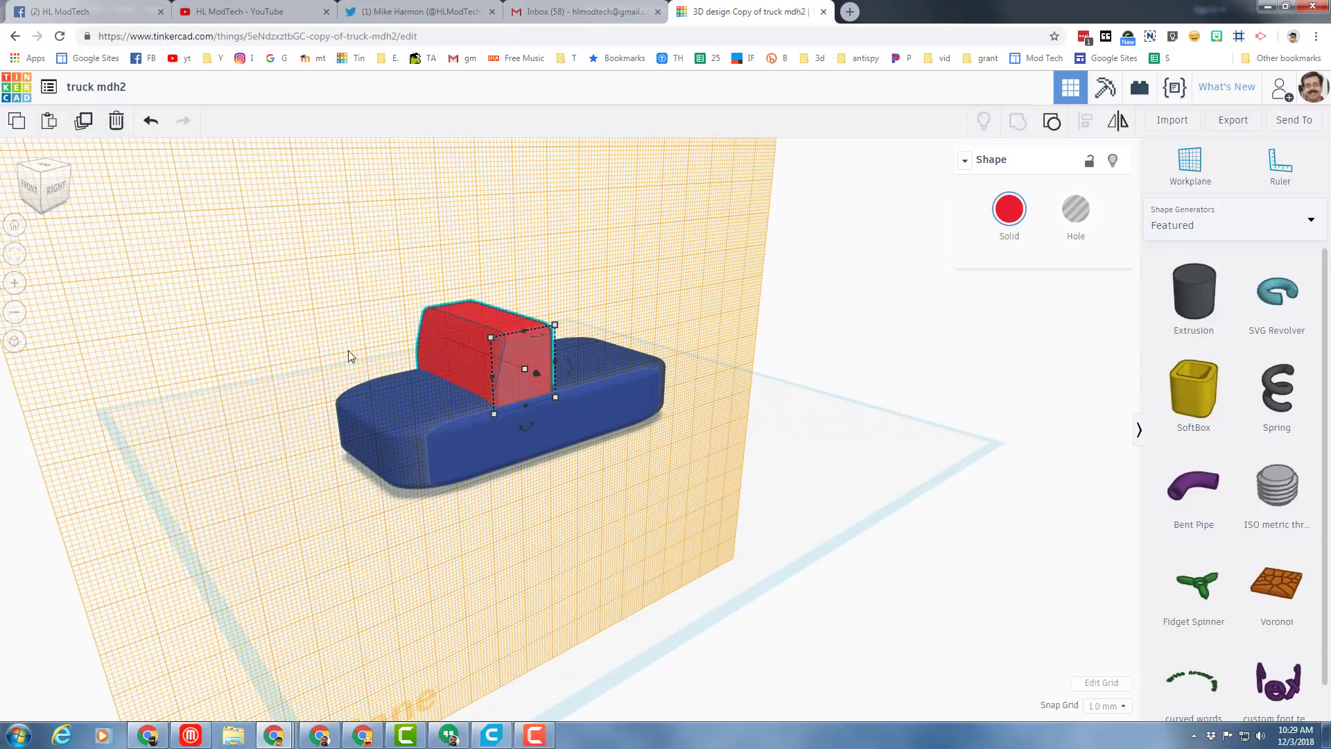
Step: Group the cab and blue body into one truck shape and frame it in view
{"action": "left_click", "coordinate": [308, 323]}
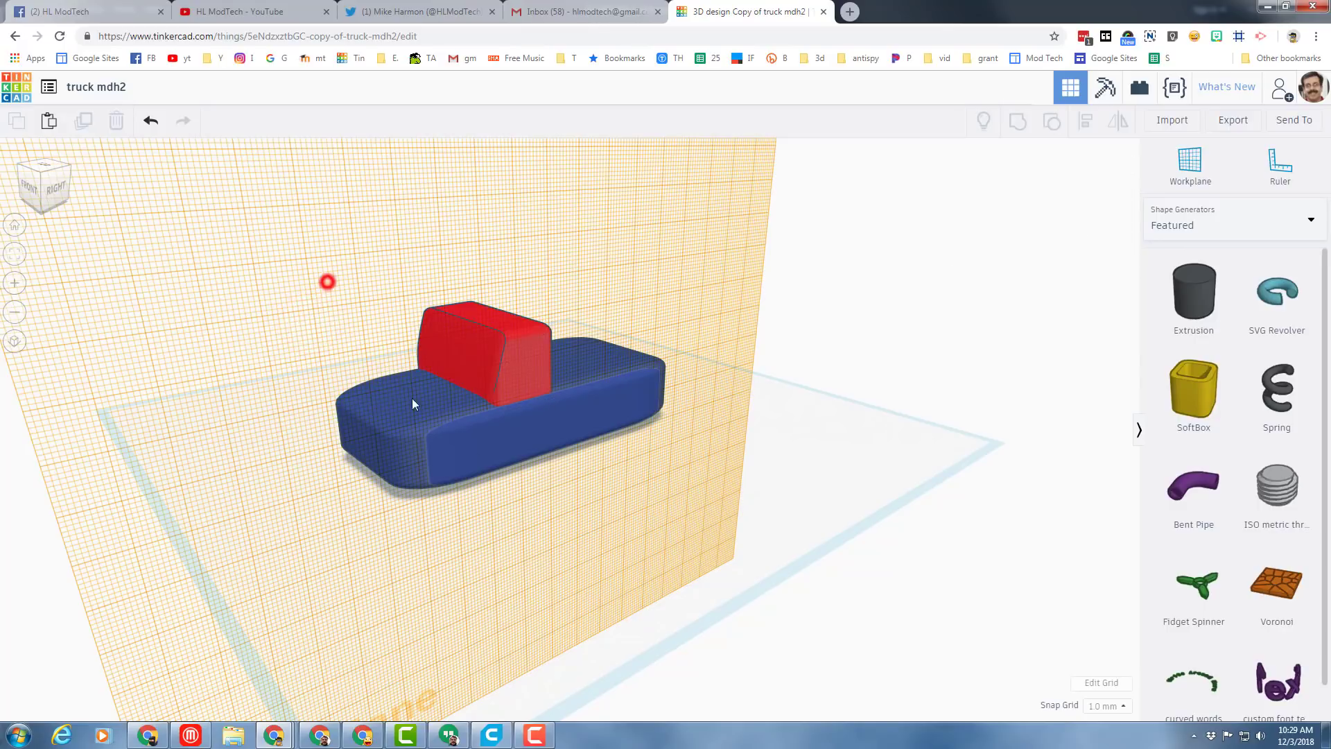
{"action": "left_click_drag", "start_coordinate": [438, 419], "coordinate": [524, 485]}
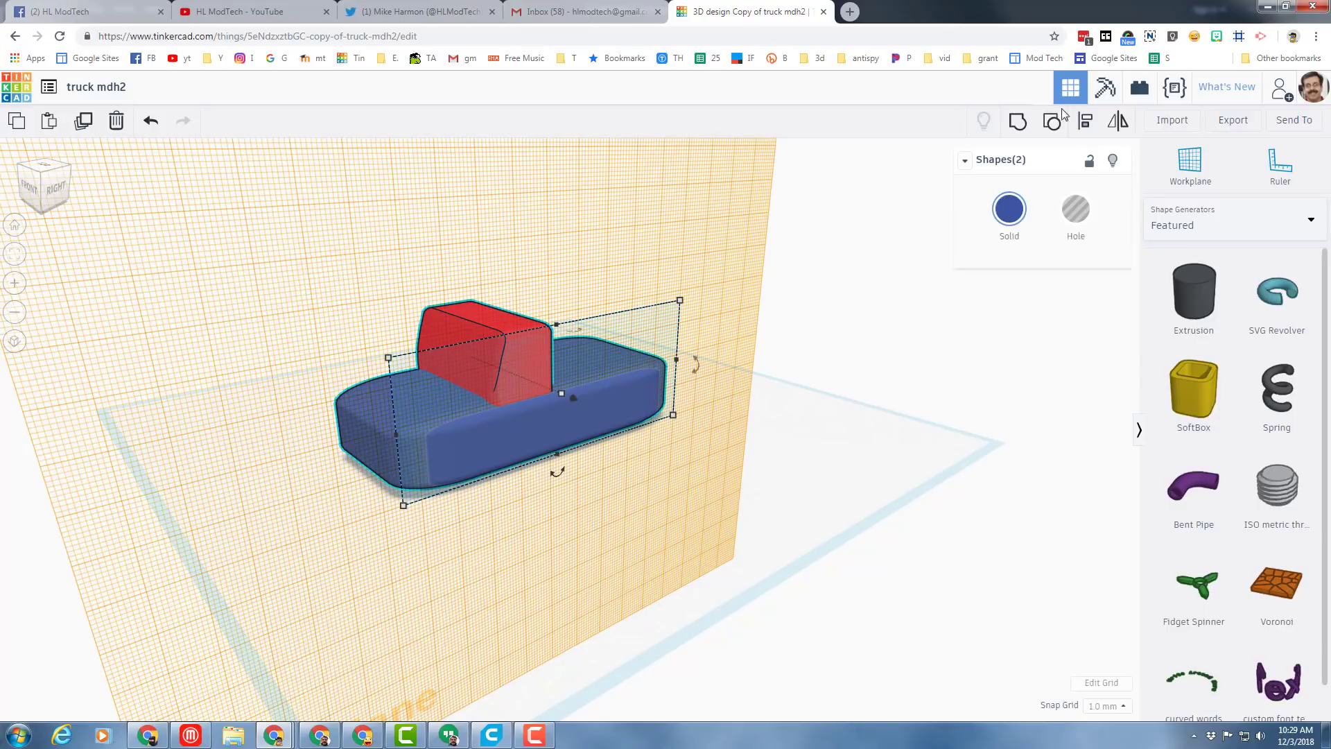
{"action": "left_click", "coordinate": [1018, 124]}
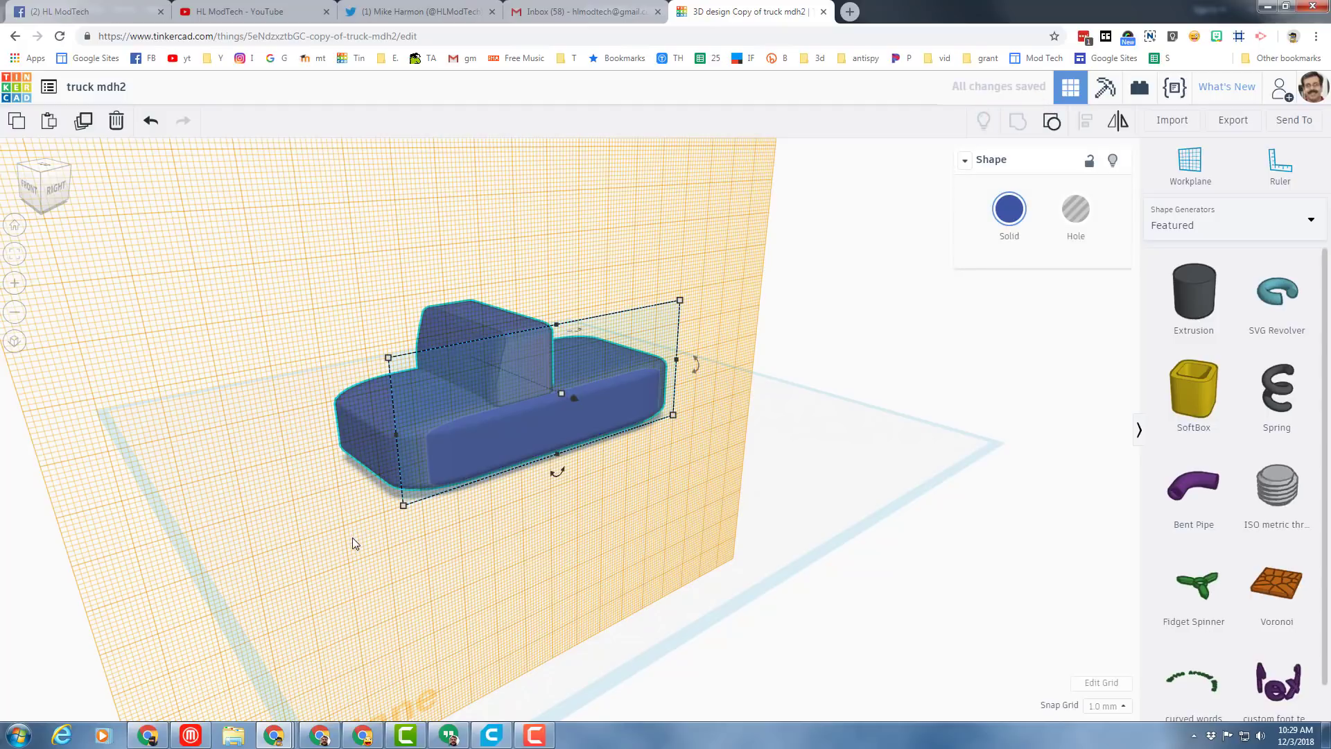
{"action": "right_click_drag", "start_coordinate": [370, 534], "coordinate": [558, 540]}
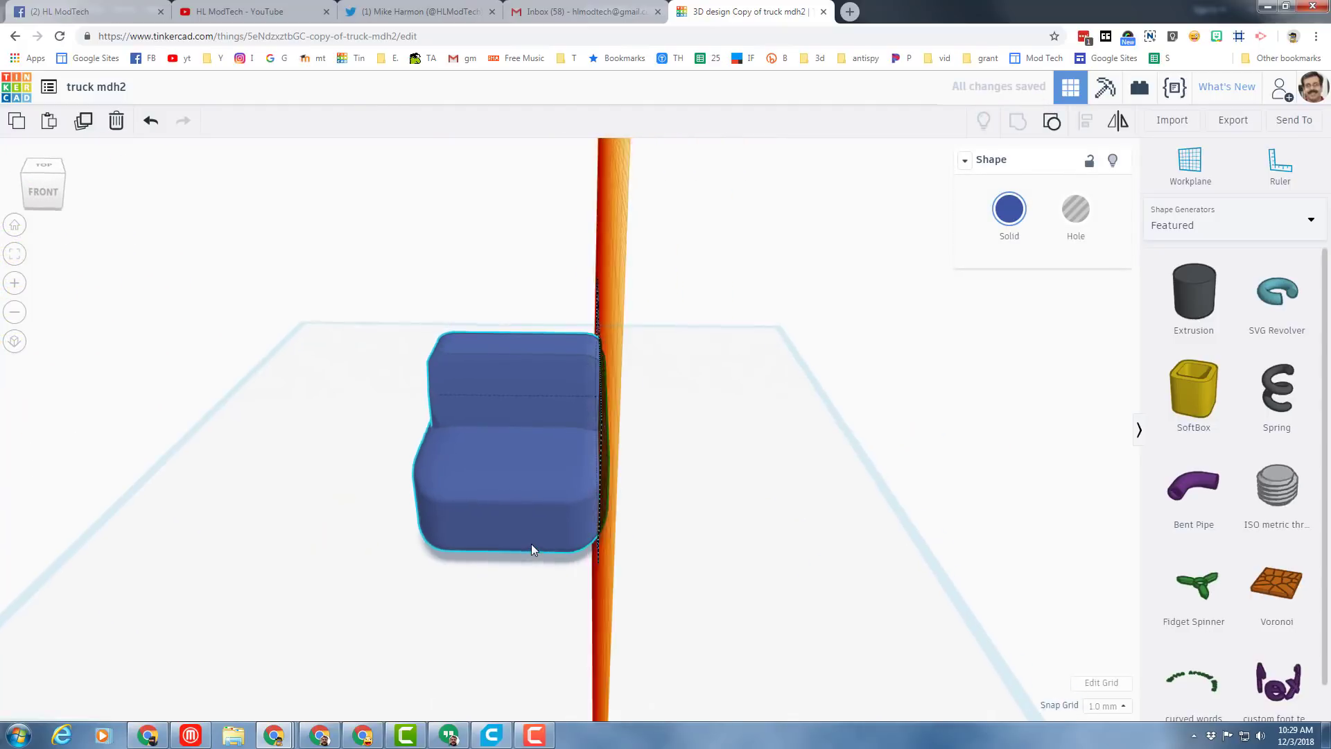
{"action": "right_click_drag", "start_coordinate": [764, 468], "coordinate": [770, 533]}
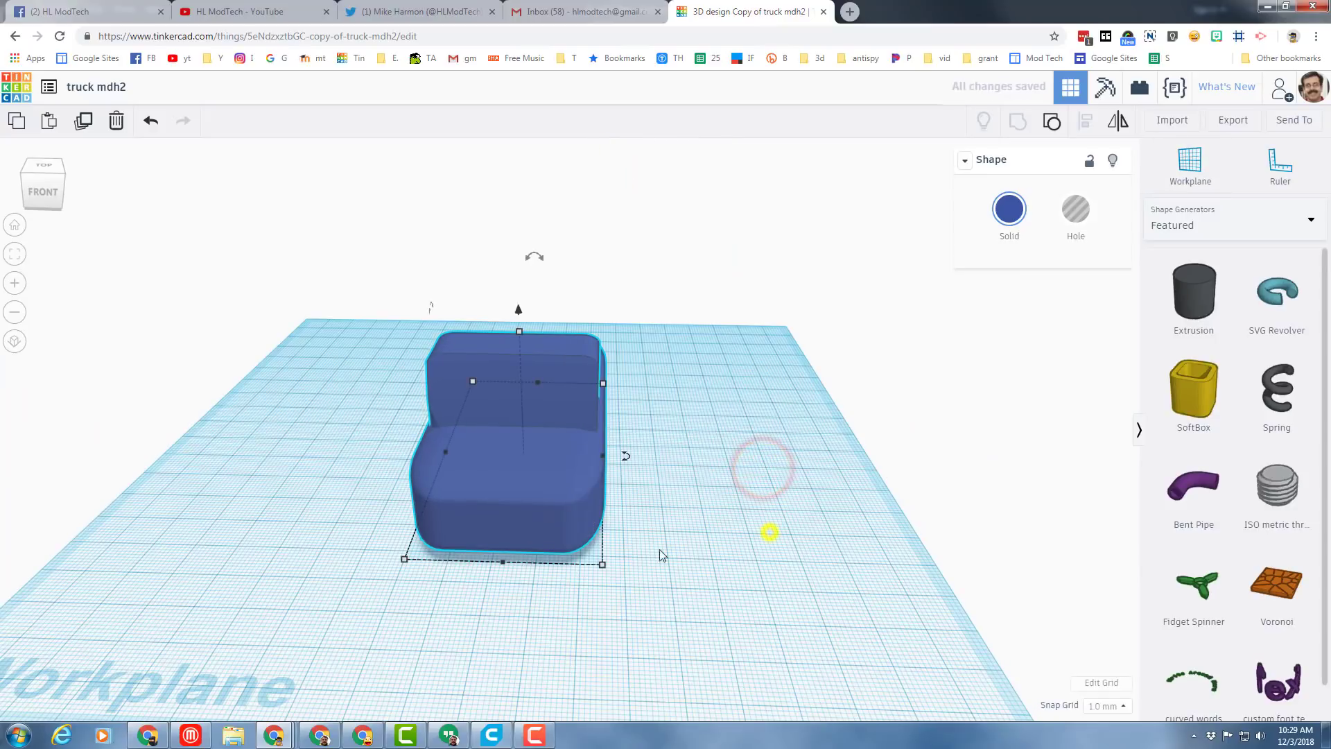
{"action": "key", "text": "f"}
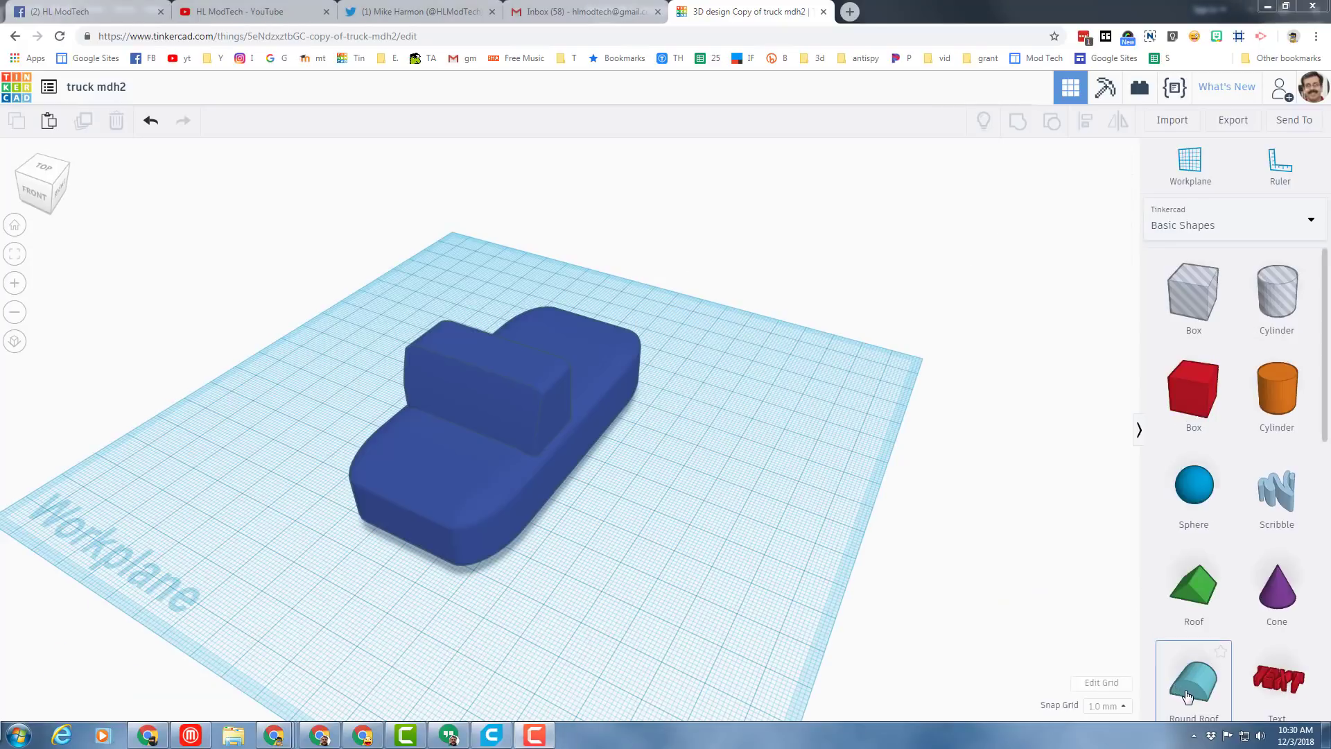
Step: Add a Round Roof shape to the workplane and rotate it -90° onto its side
{"action": "left_click", "coordinate": [1189, 686]}
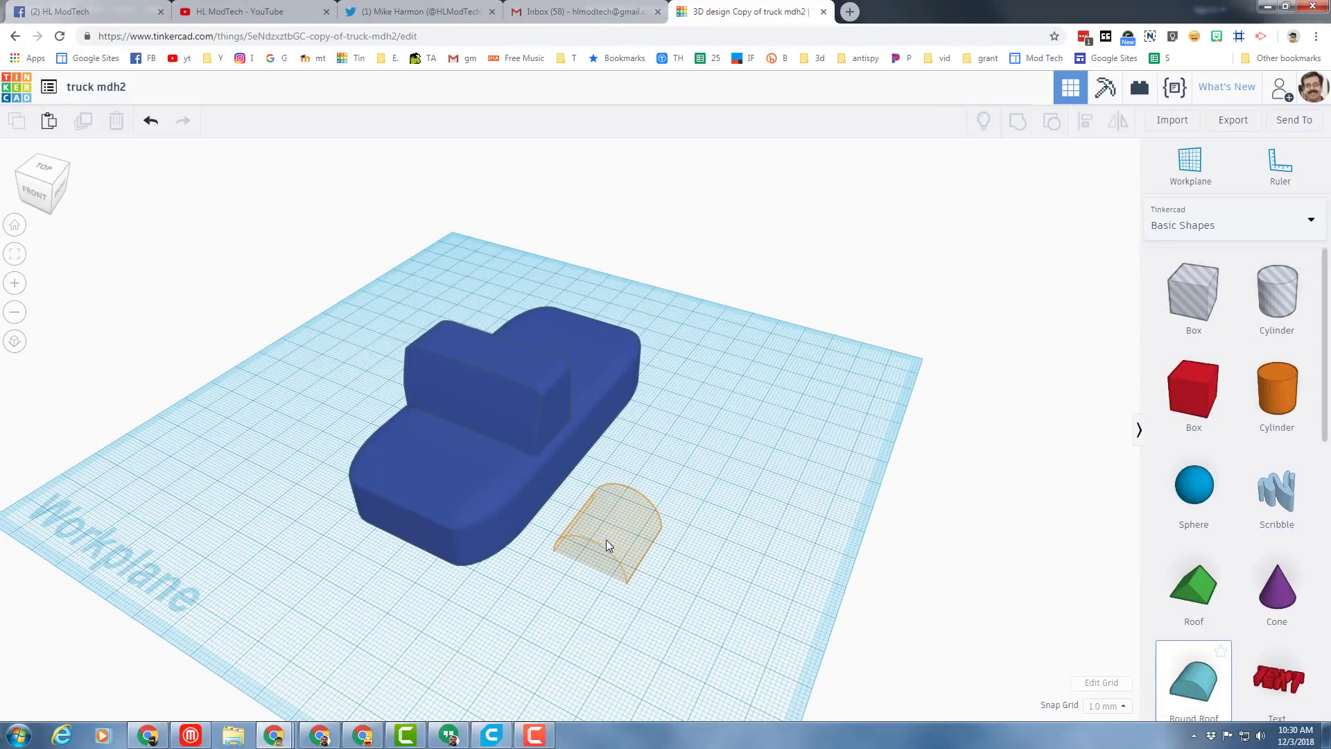
{"action": "left_click", "coordinate": [606, 545]}
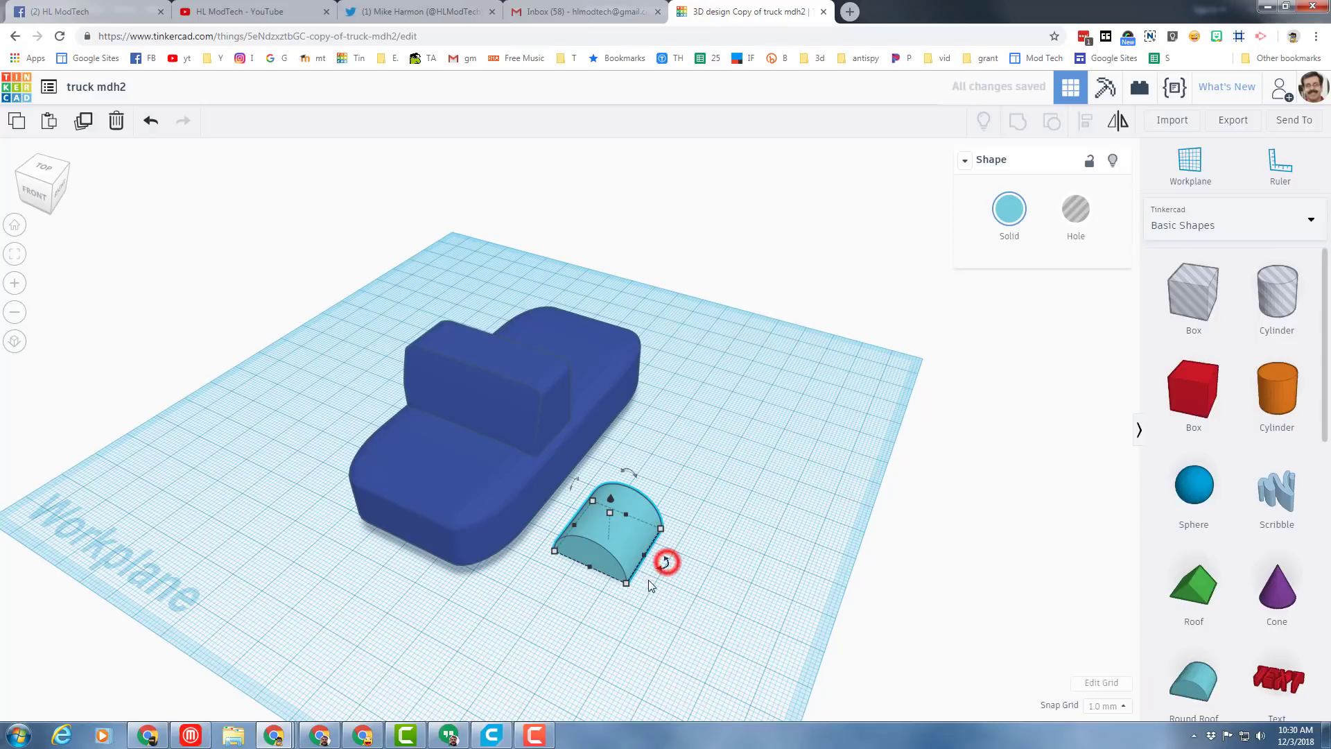
{"action": "left_click_drag", "start_coordinate": [648, 585], "coordinate": [587, 579]}
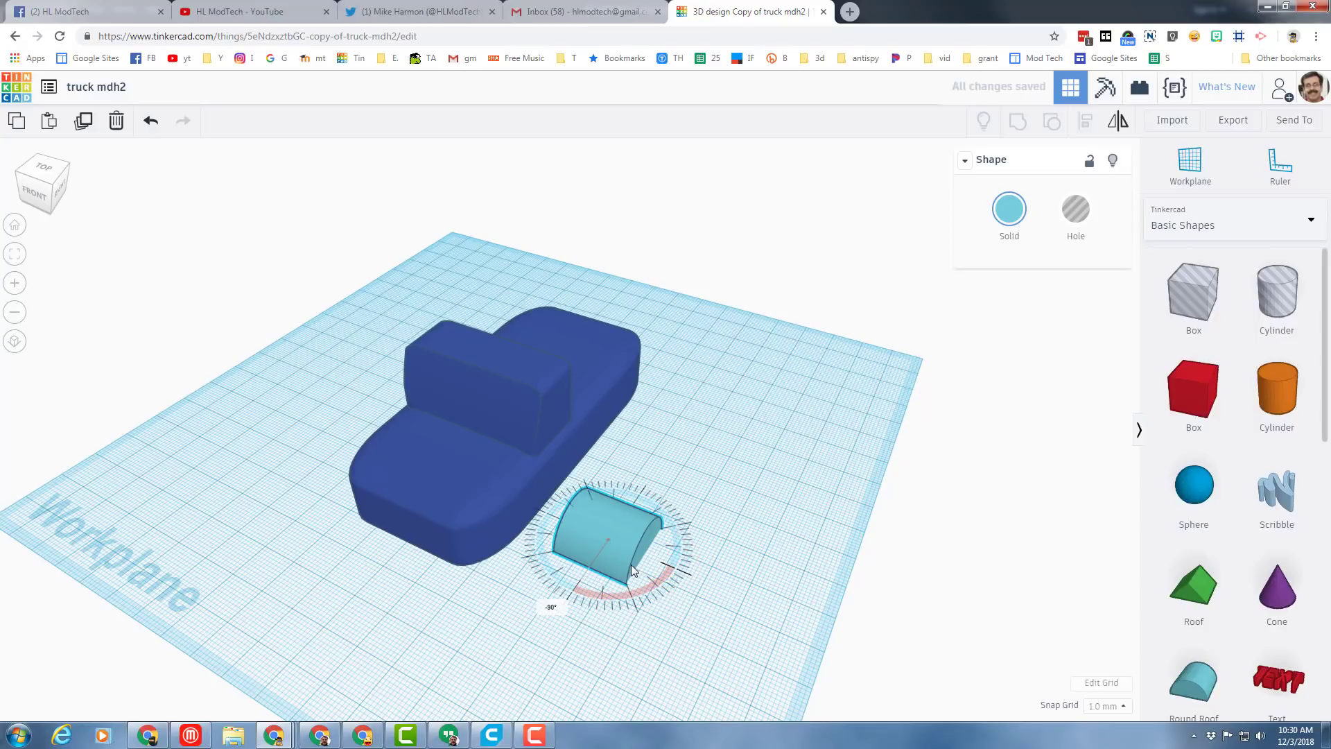
{"action": "mouse_move", "coordinate": [633, 563]}
{"action": "left_mouse_down"}
{"action": "mouse_move", "coordinate": [572, 574]}
{"action": "mouse_move", "coordinate": [578, 581]}
{"action": "left_mouse_up"}
{"action": "left_click", "coordinate": [625, 584]}
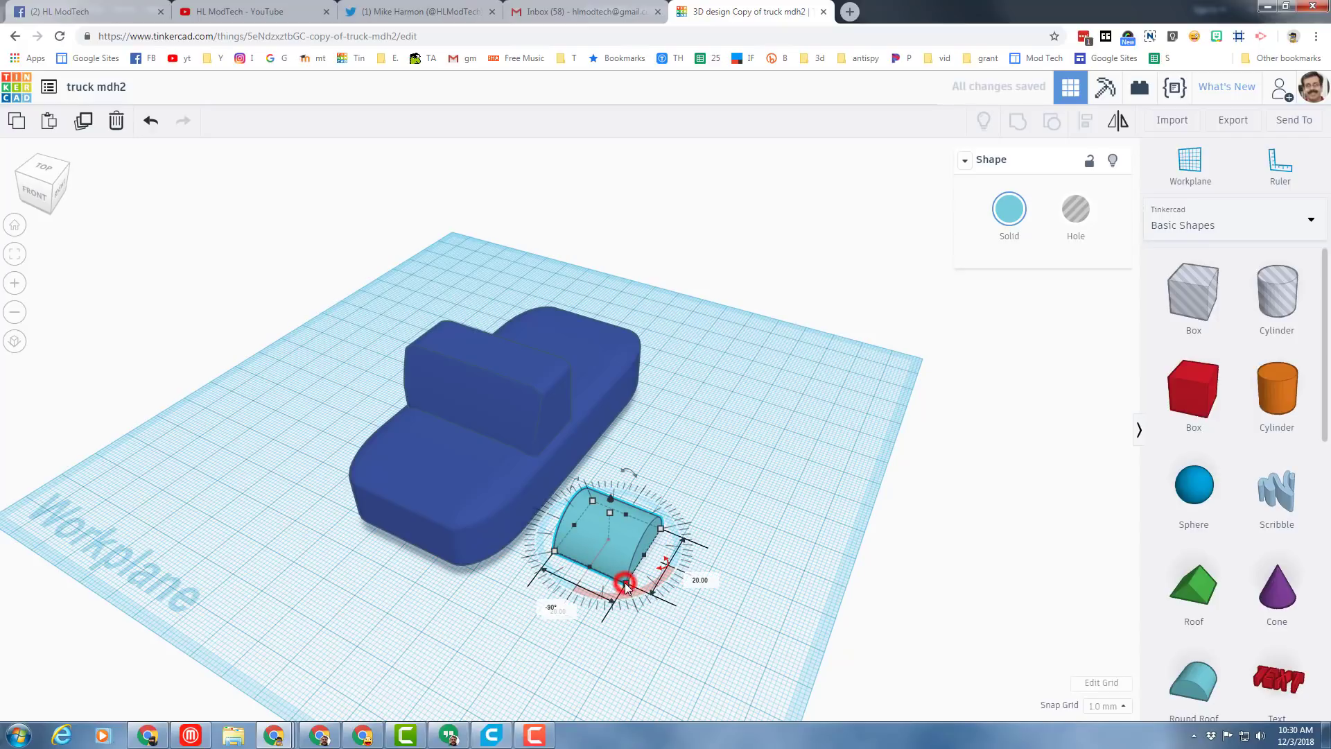
Step: Narrow the round roof to width 8 and move it against the truck's lower front side
{"action": "left_click", "coordinate": [562, 614]}
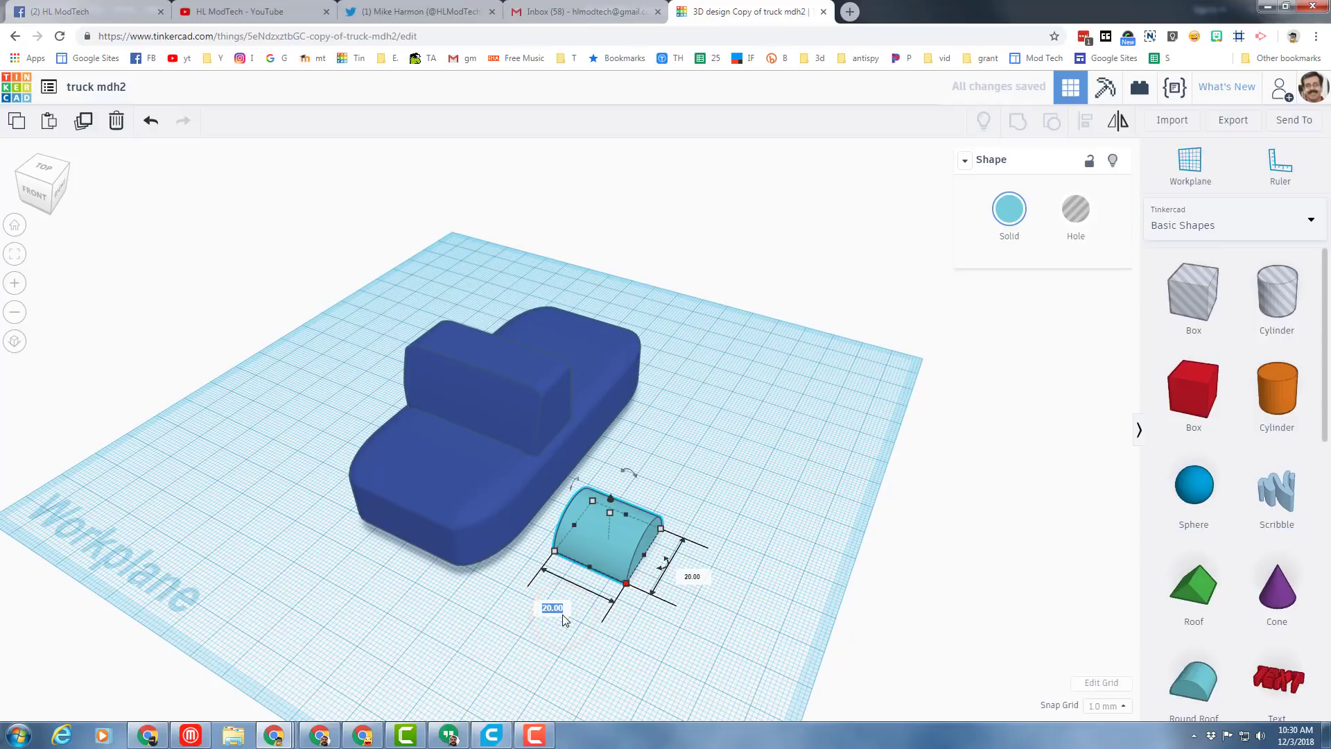
{"action": "type", "text": "8"}
{"action": "key", "text": "Return"}
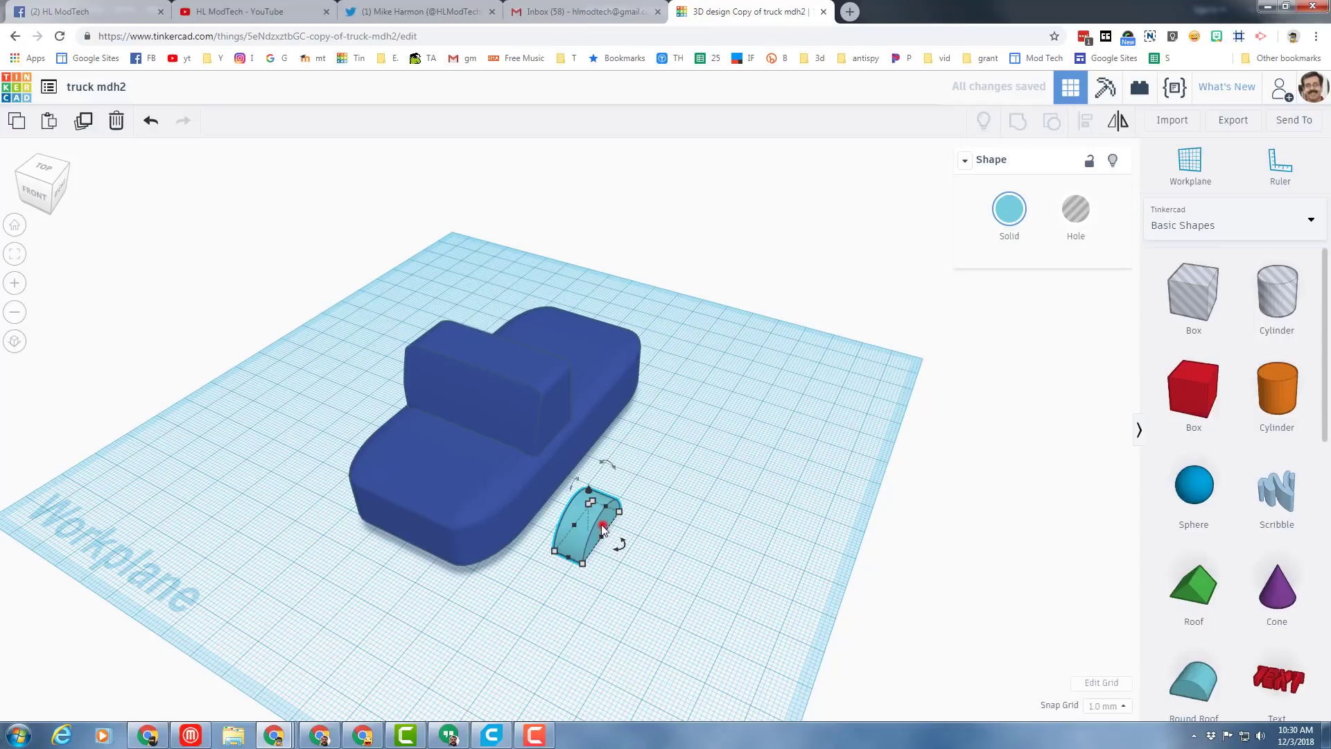
{"action": "left_click_drag", "start_coordinate": [601, 528], "coordinate": [532, 507]}
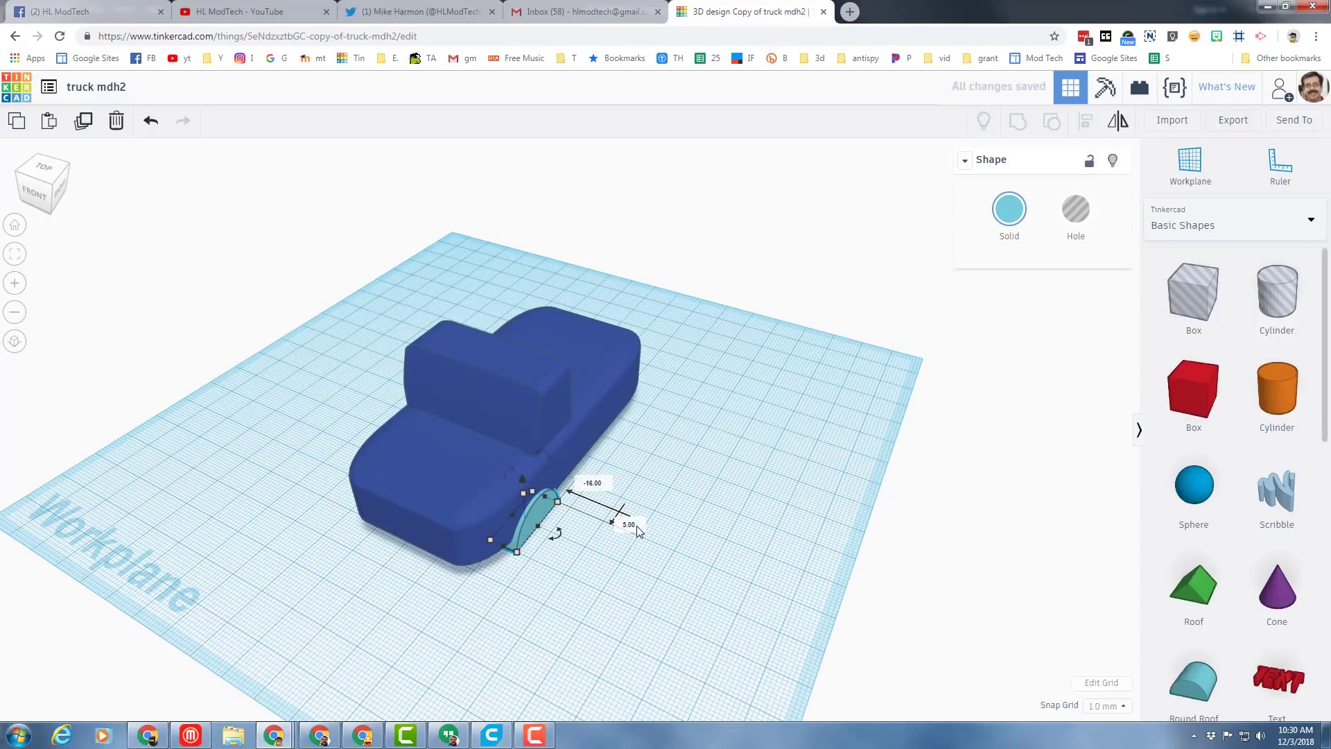
Step: Turn the round roof into a hole and shift it along the truck to the rear wheel position
{"action": "left_click", "coordinate": [531, 513]}
{"action": "left_click", "coordinate": [1076, 209]}
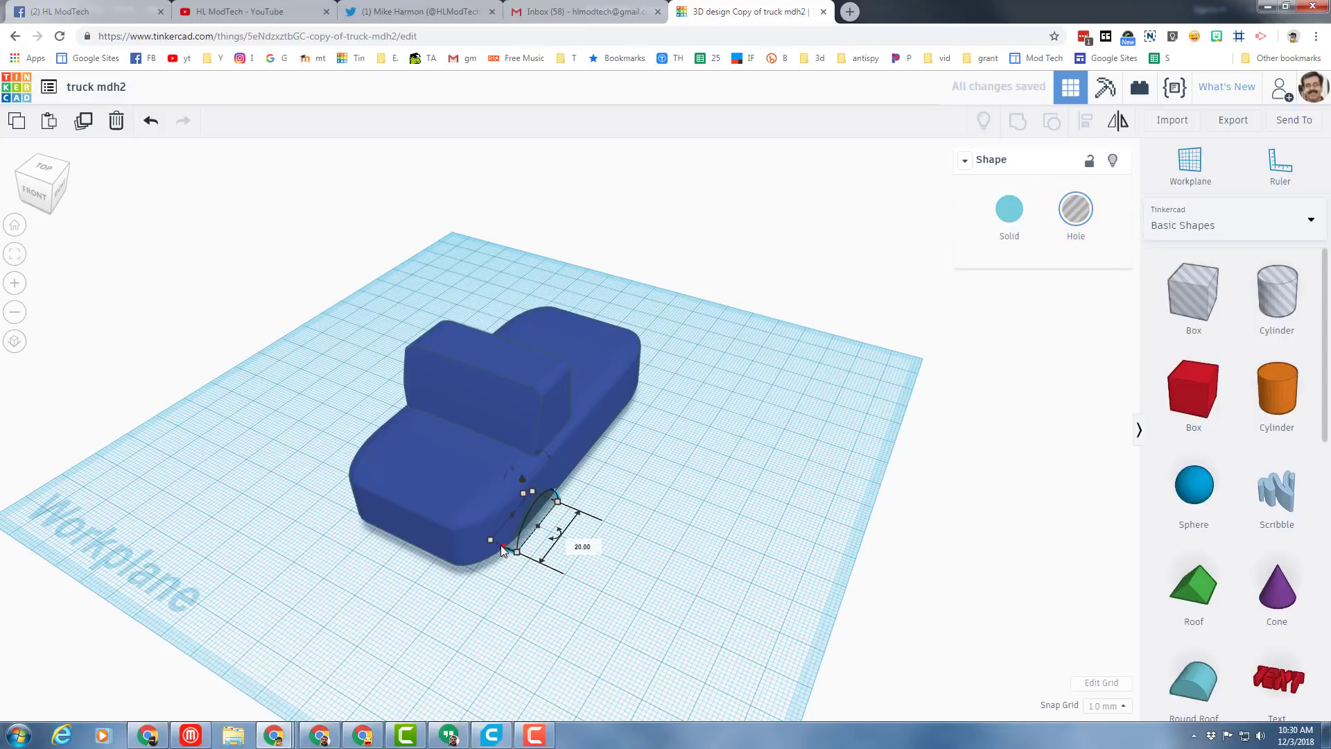
{"action": "key", "text": "Up"}
{"action": "key", "text": "Up"}
{"action": "key", "text": "Up"}
{"action": "key", "text": "Up"}
{"action": "key", "text": "Up"}
{"action": "key", "text": "Up"}
{"action": "key", "text": "Up"}
{"action": "key", "text": "Up"}
{"action": "key", "text": "Up"}
{"action": "key", "text": "Up"}
{"action": "key", "text": "Up"}
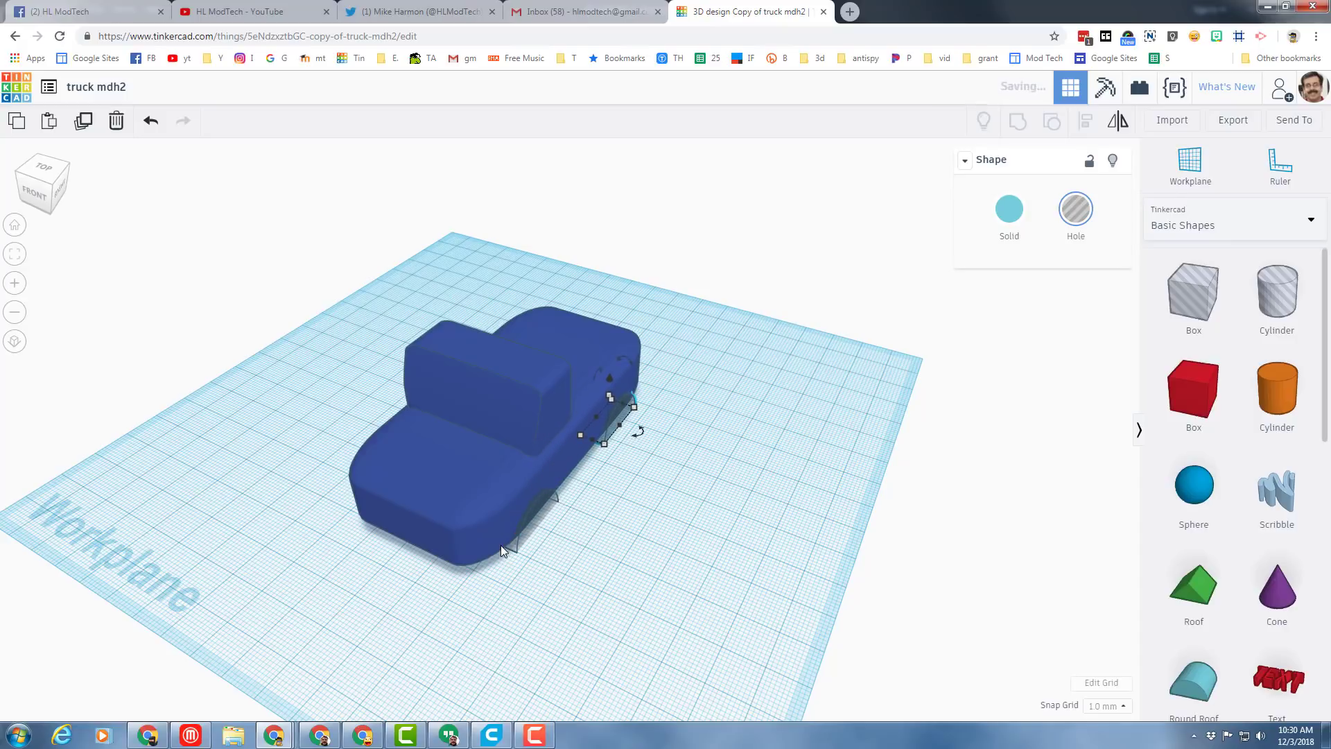
{"action": "left_click", "coordinate": [59, 191]}
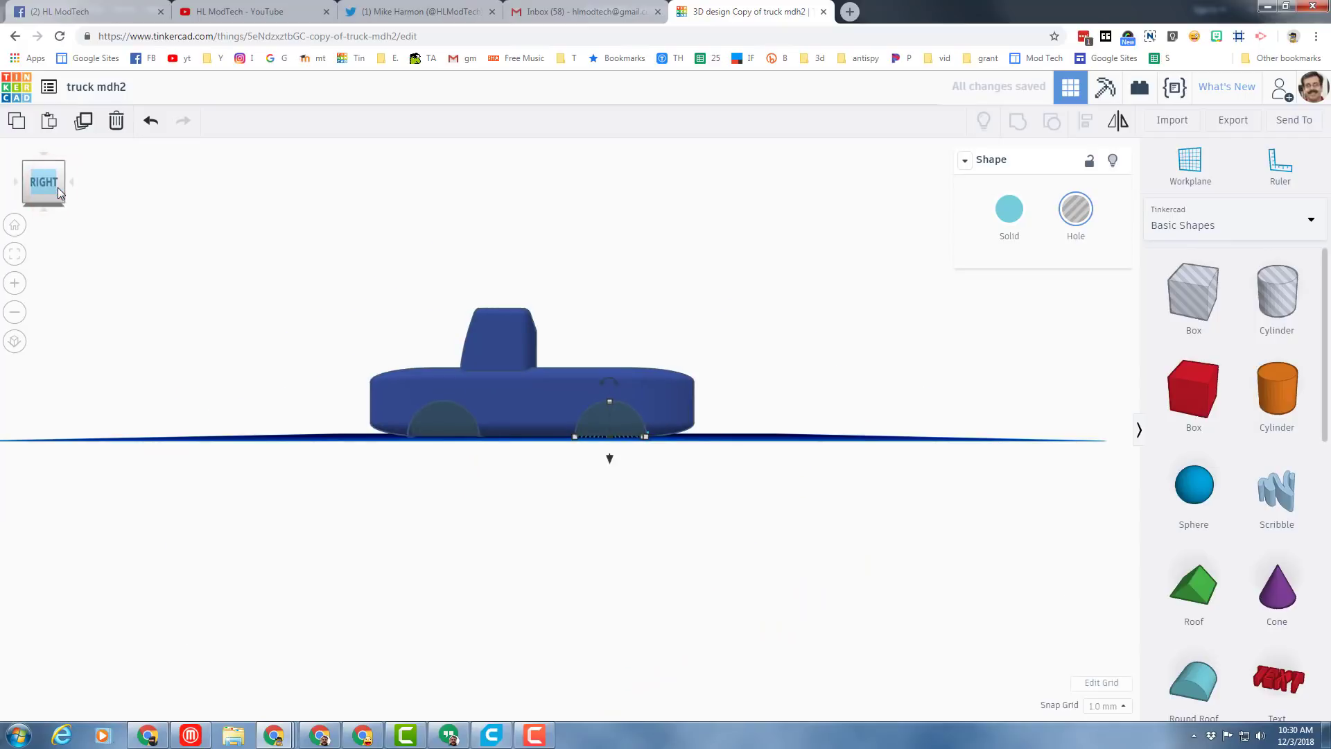
{"action": "key", "text": "Right"}
{"action": "key", "text": "Right"}
Step: Nudge the front wheel hole left, group both wheel holes, and lift the group upward
{"action": "left_click", "coordinate": [449, 432]}
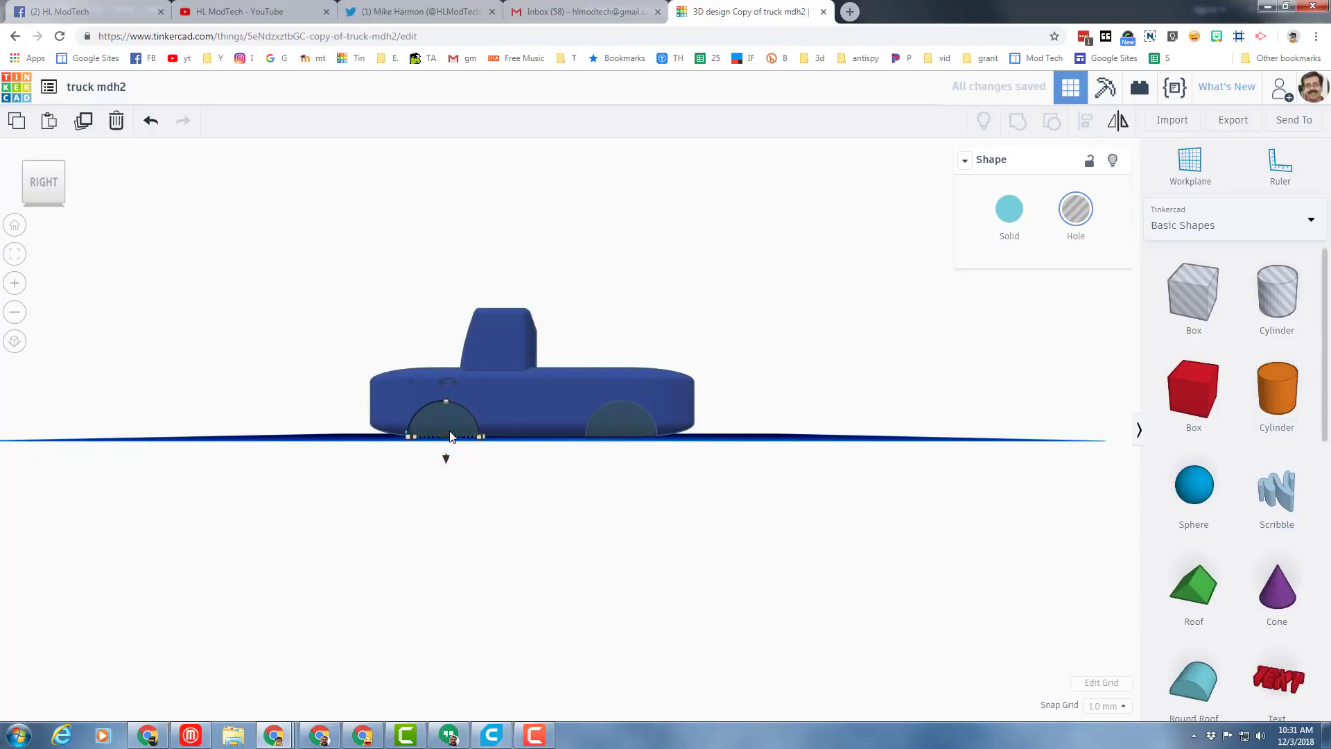
{"action": "key", "text": "Left"}
{"action": "key", "text": "Left"}
{"action": "left_click", "coordinate": [610, 427], "text": "shift"}
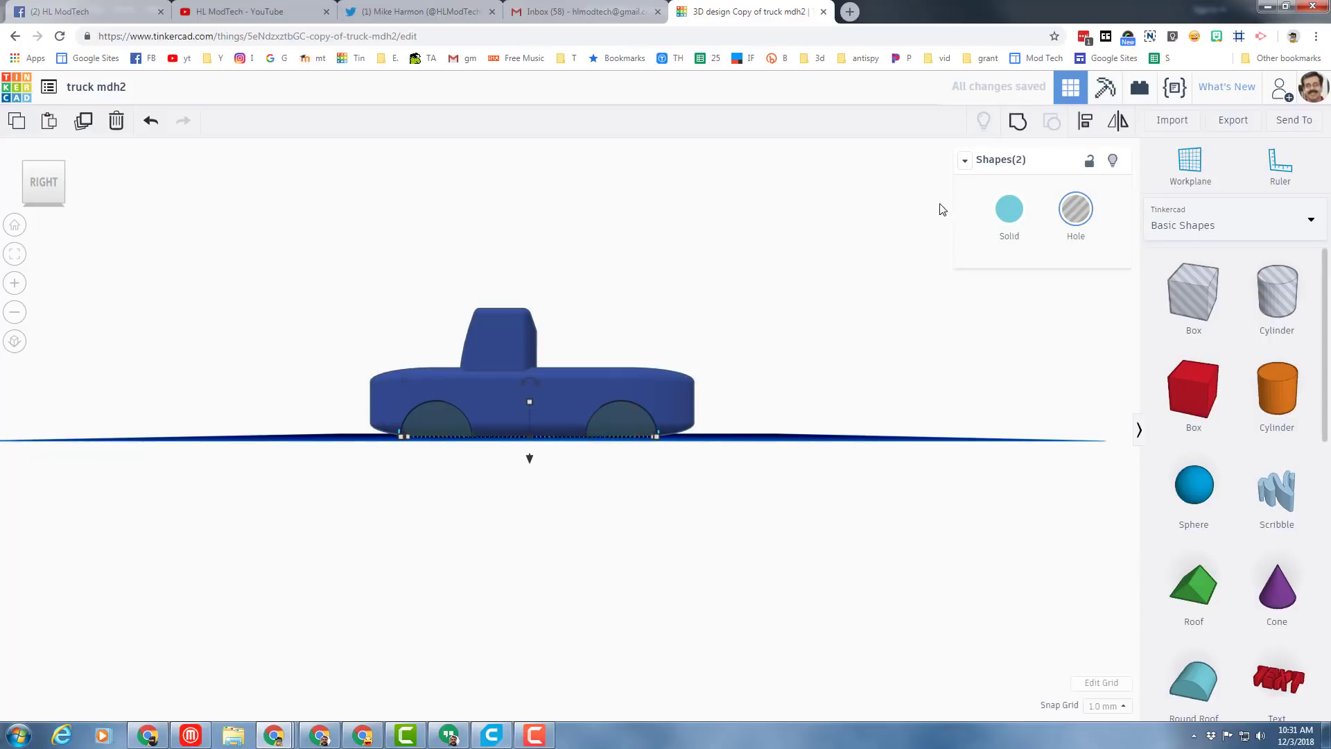
{"action": "left_click", "coordinate": [1016, 121]}
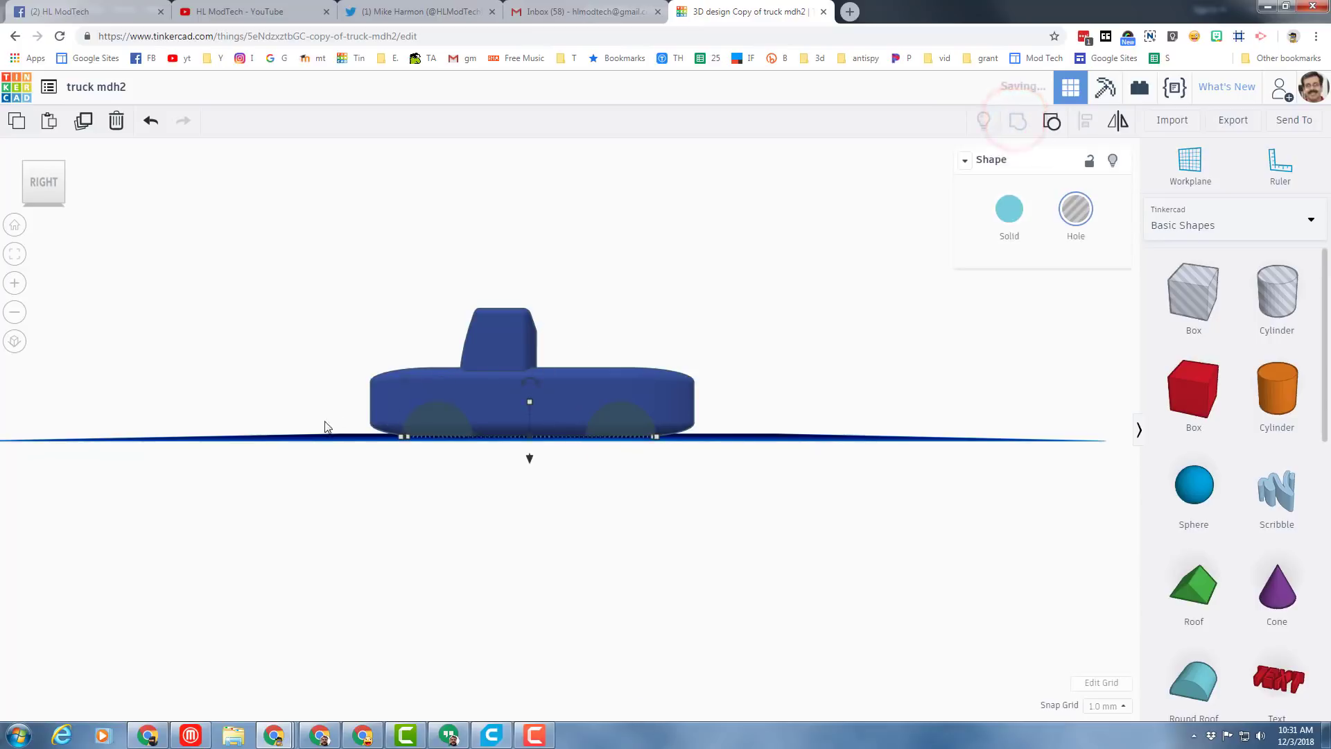
{"action": "left_click", "coordinate": [42, 164]}
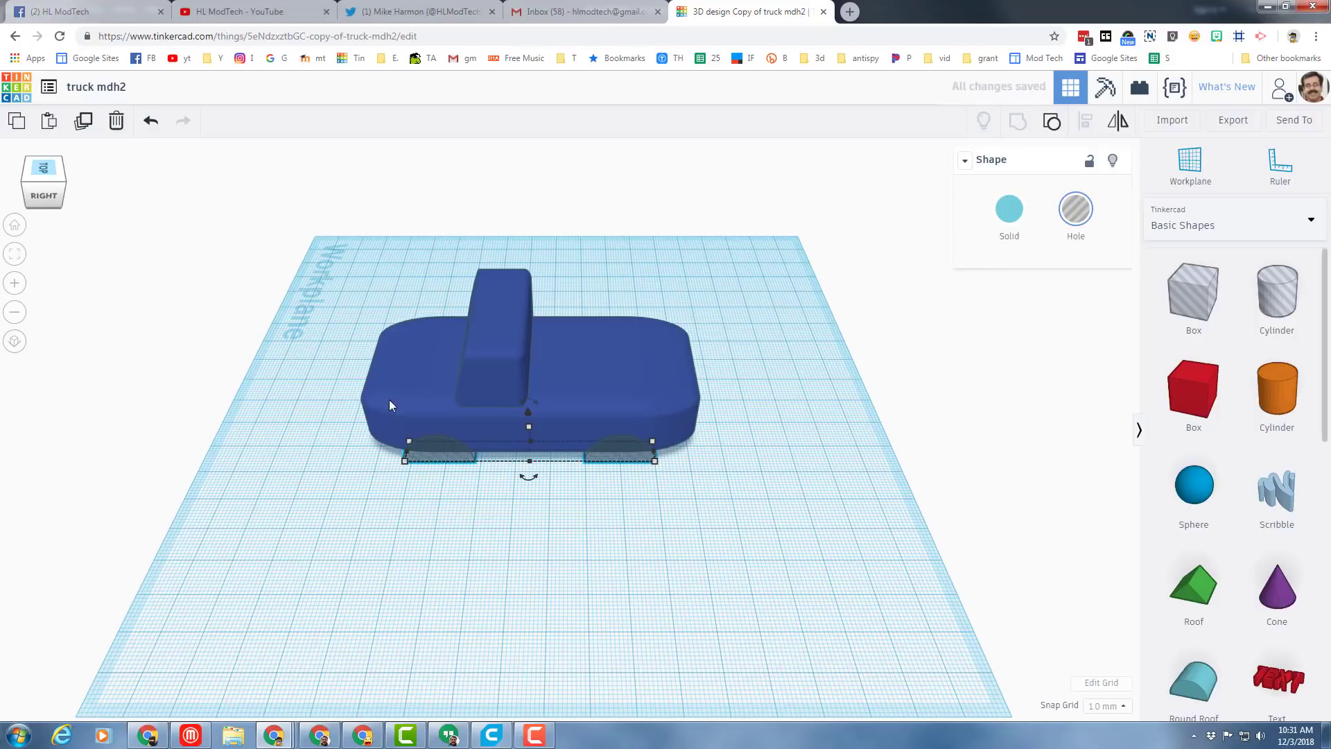
{"action": "key", "text": "ctrl+d"}
{"action": "key", "text": "ctrl+Up"}
{"action": "key", "text": "ctrl+Up"}
{"action": "key", "text": "ctrl+Up"}
{"action": "key", "text": "ctrl+Up"}
{"action": "key", "text": "ctrl+Up"}
{"action": "key", "text": "ctrl+Up"}
{"action": "key", "text": "ctrl+Up"}
{"action": "key", "text": "ctrl+Up"}
{"action": "key", "text": "ctrl+Up"}
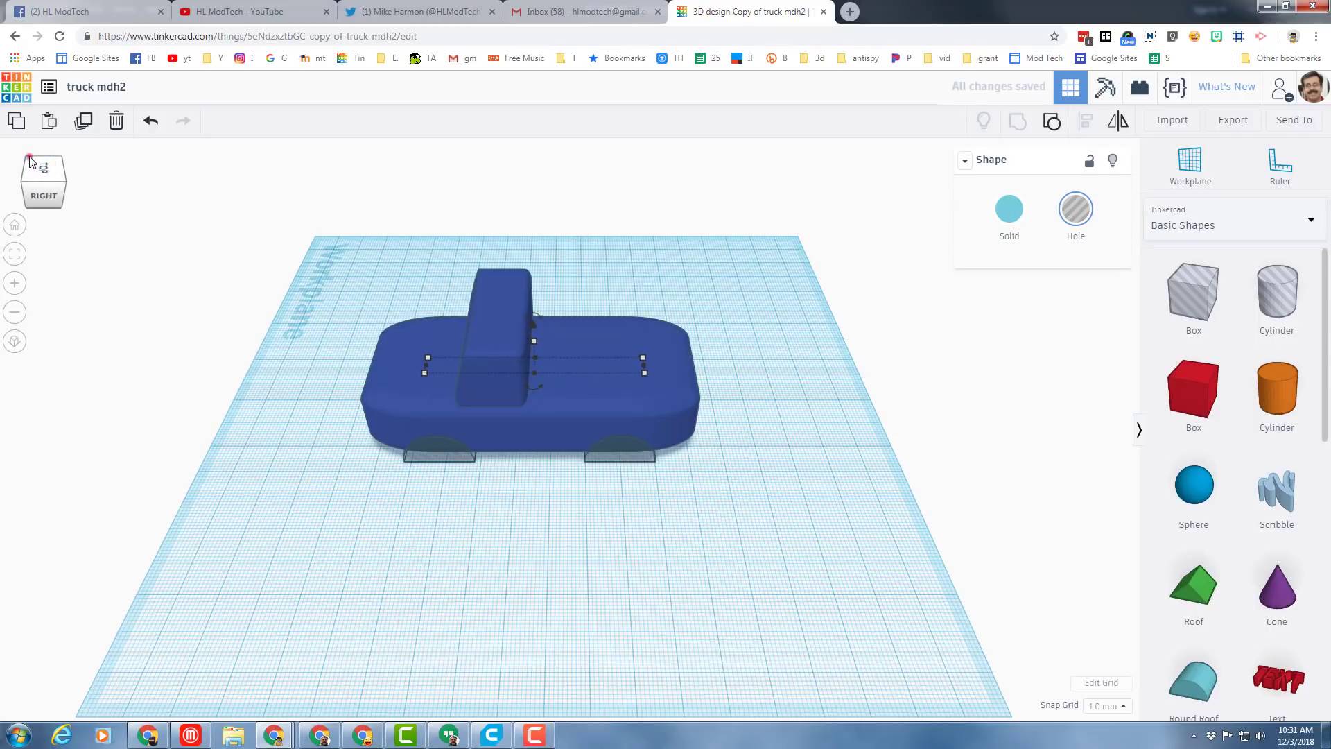
Step: Select the body with both wheel-well holes and group them to cut the wheel wells
{"action": "left_click", "coordinate": [31, 160]}
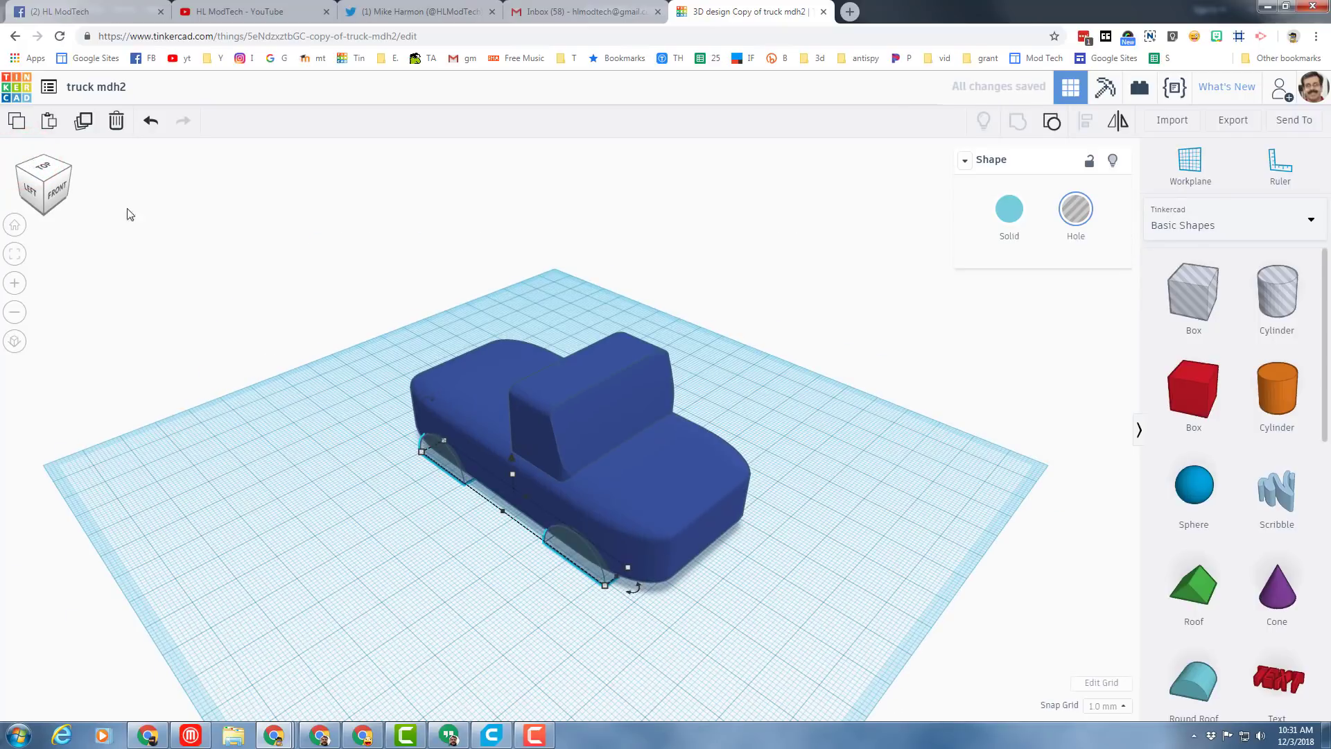
{"action": "right_click_drag", "start_coordinate": [678, 651], "coordinate": [590, 645]}
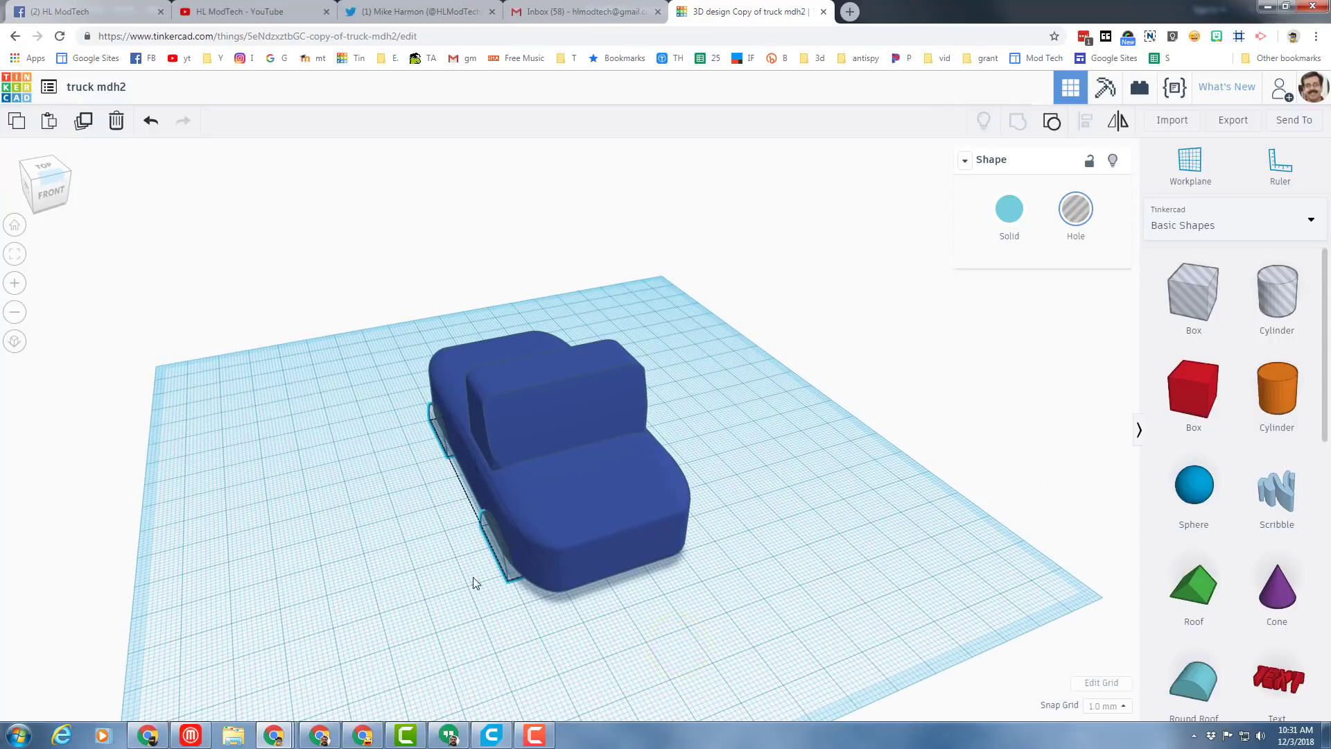
{"action": "mouse_move", "coordinate": [465, 562]}
{"action": "right_mouse_down"}
{"action": "mouse_move", "coordinate": [771, 605]}
{"action": "mouse_move", "coordinate": [616, 634]}
{"action": "mouse_move", "coordinate": [265, 278]}
{"action": "right_mouse_up"}
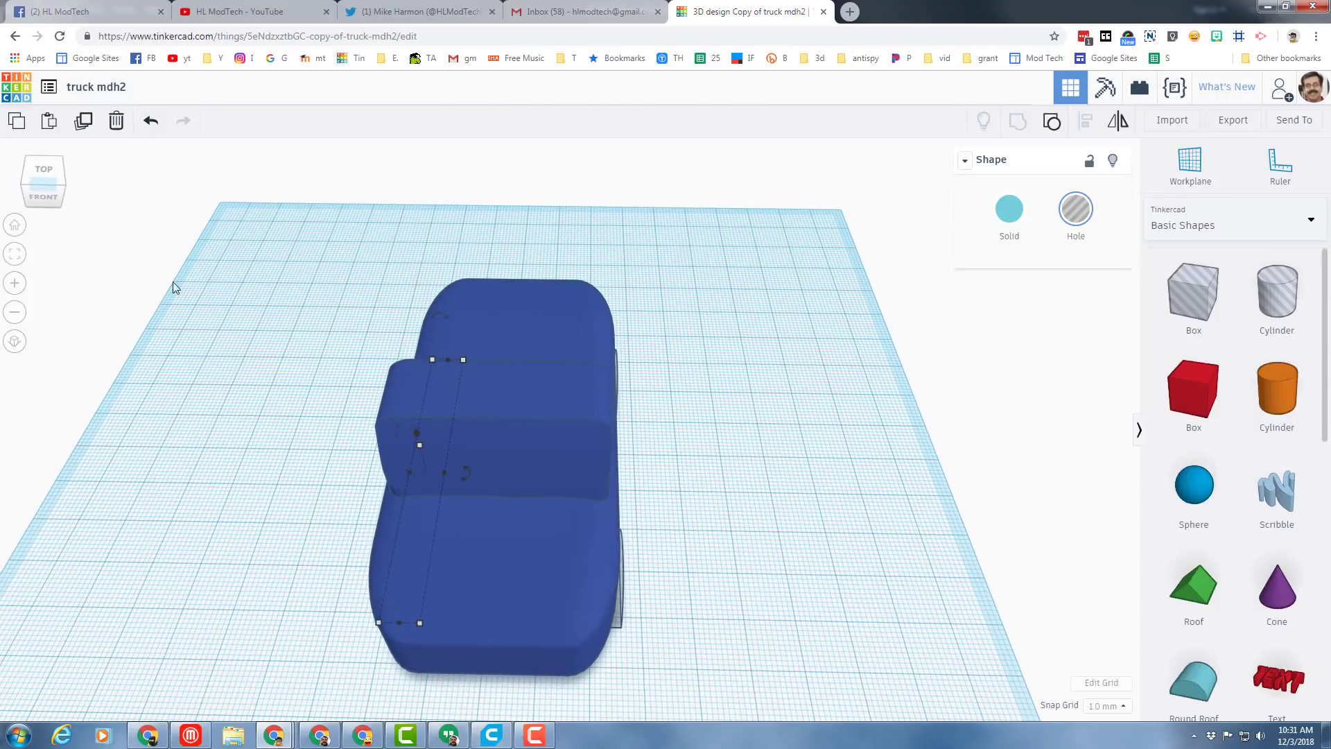
{"action": "left_click_drag", "start_coordinate": [873, 631], "coordinate": [268, 282]}
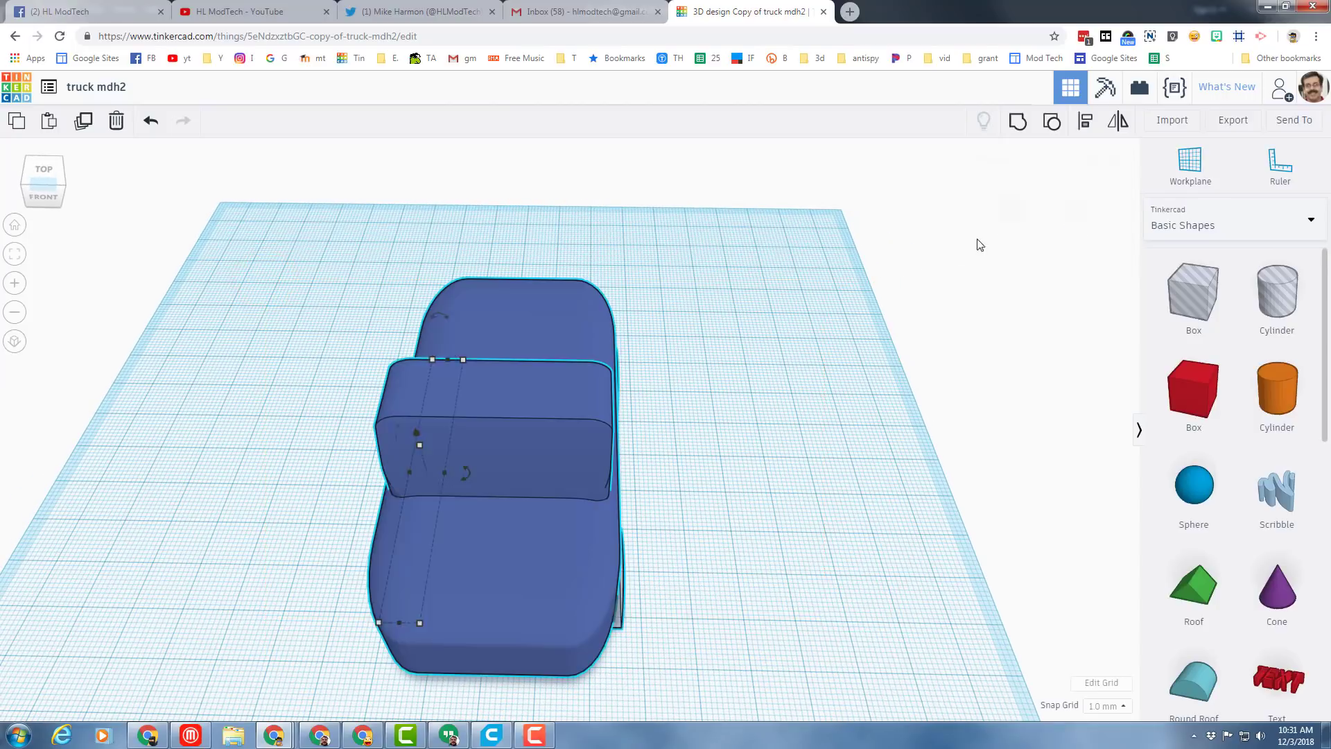
{"action": "left_click", "coordinate": [1016, 122]}
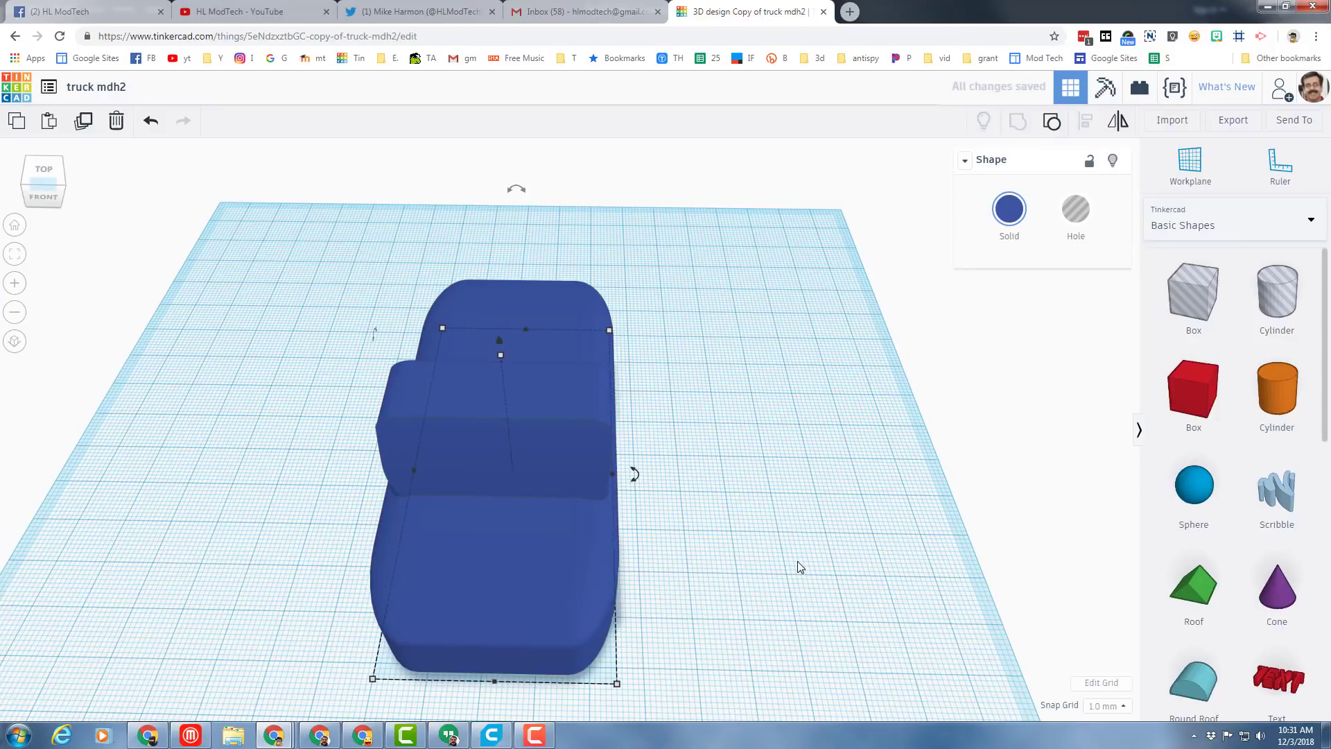
{"action": "mouse_move", "coordinate": [750, 567]}
{"action": "right_mouse_down"}
{"action": "mouse_move", "coordinate": [466, 507]}
{"action": "mouse_move", "coordinate": [788, 506]}
{"action": "right_mouse_up"}
Step: Put a workplane on the truck's top and place a hole box there with radius 2 corners
{"action": "key", "text": "f"}
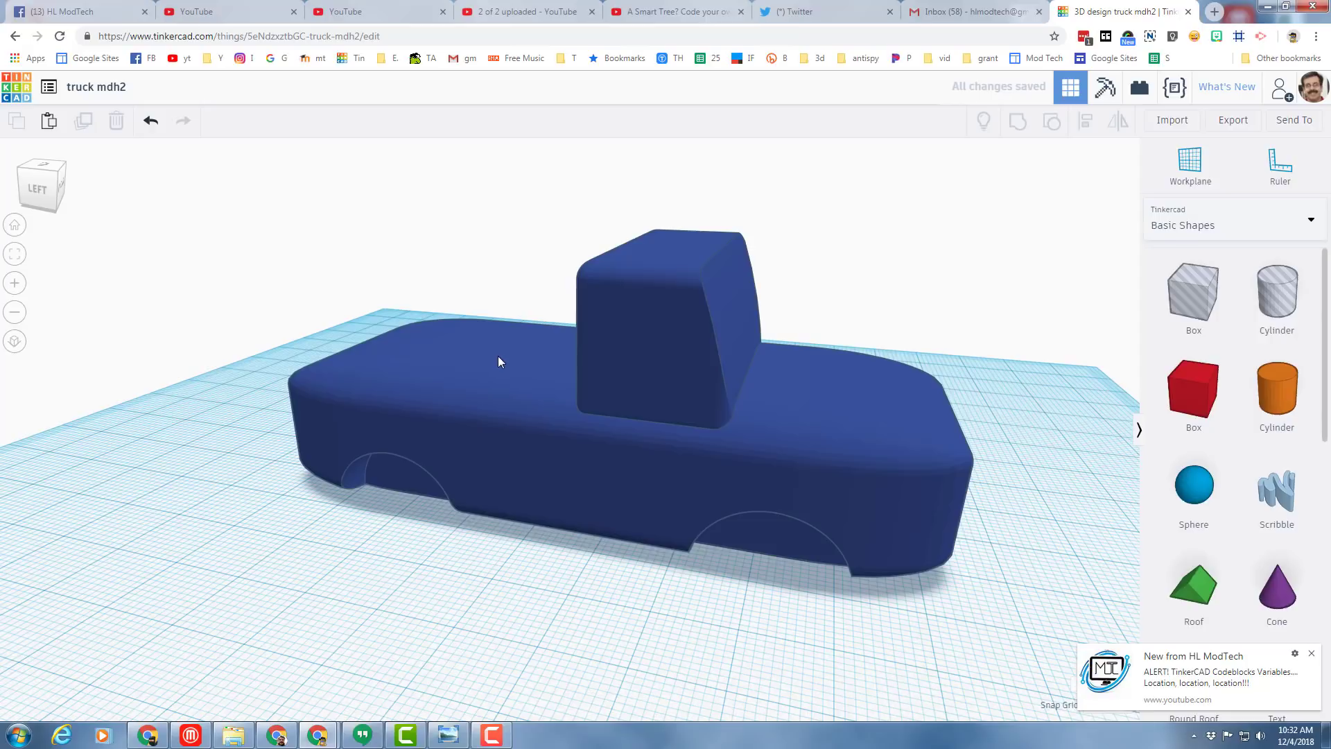
{"action": "key", "text": "w"}
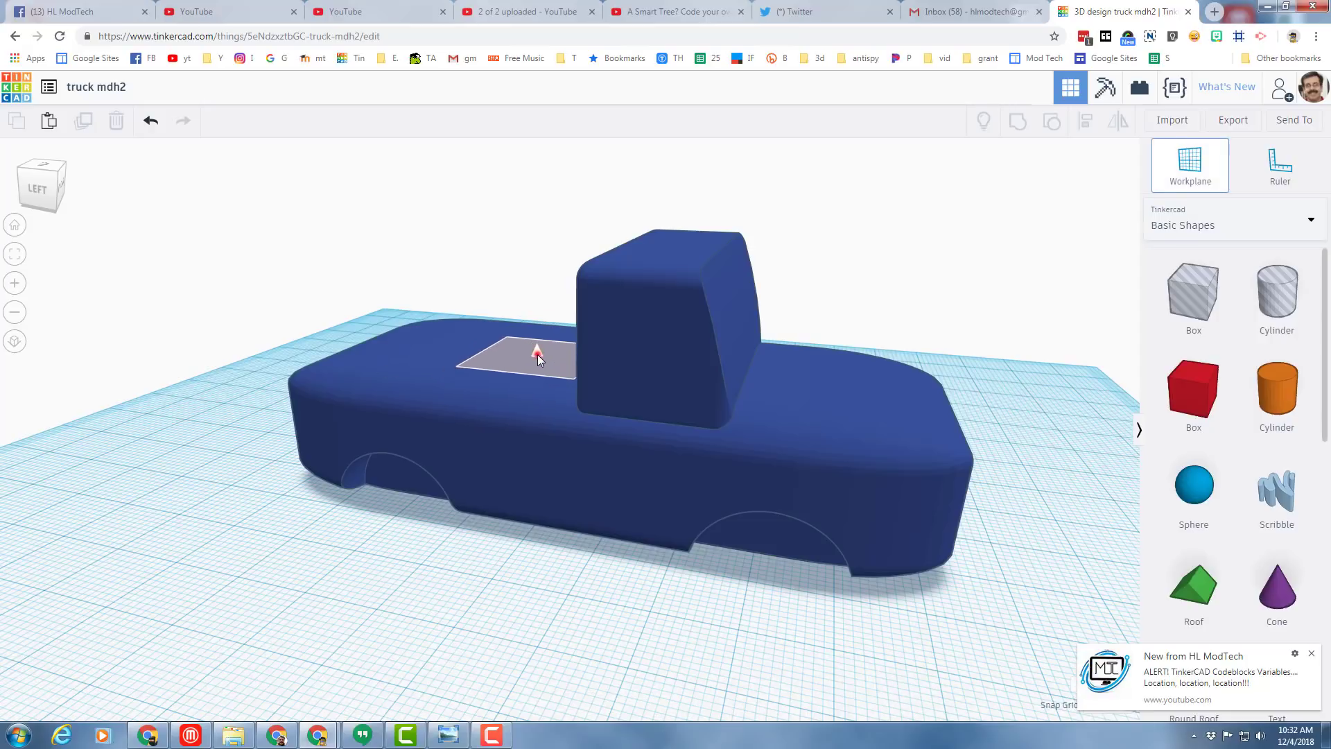
{"action": "left_click", "coordinate": [538, 355]}
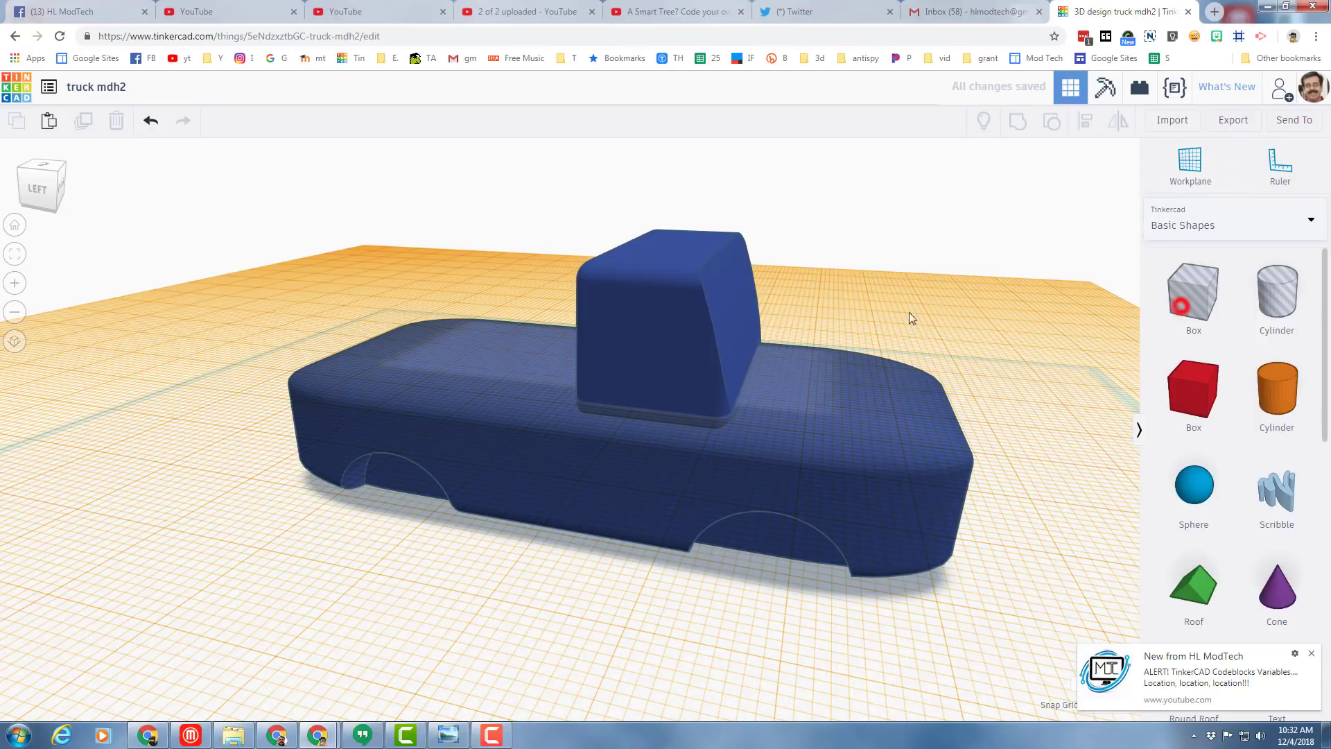
{"action": "left_click", "coordinate": [579, 376]}
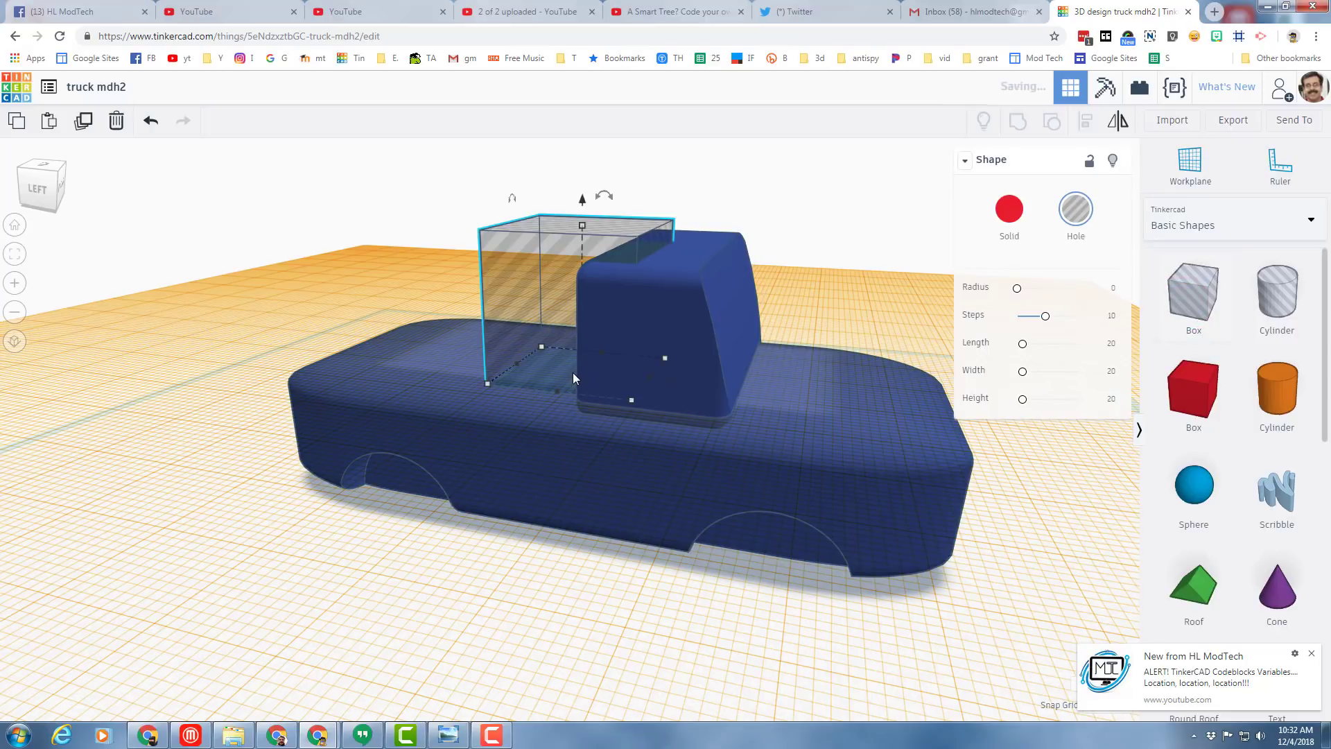
{"action": "left_click", "coordinate": [1111, 289]}
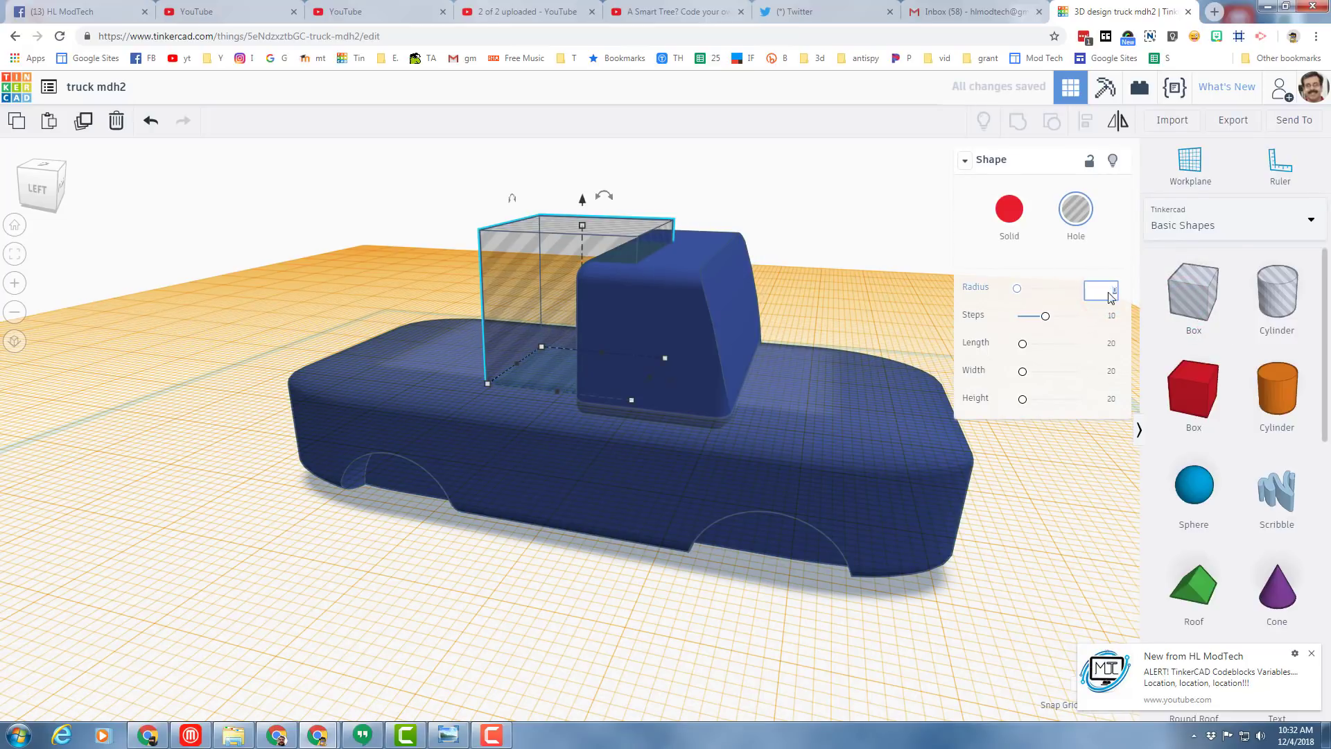
{"action": "type", "text": "2"}
{"action": "key", "text": "Return"}
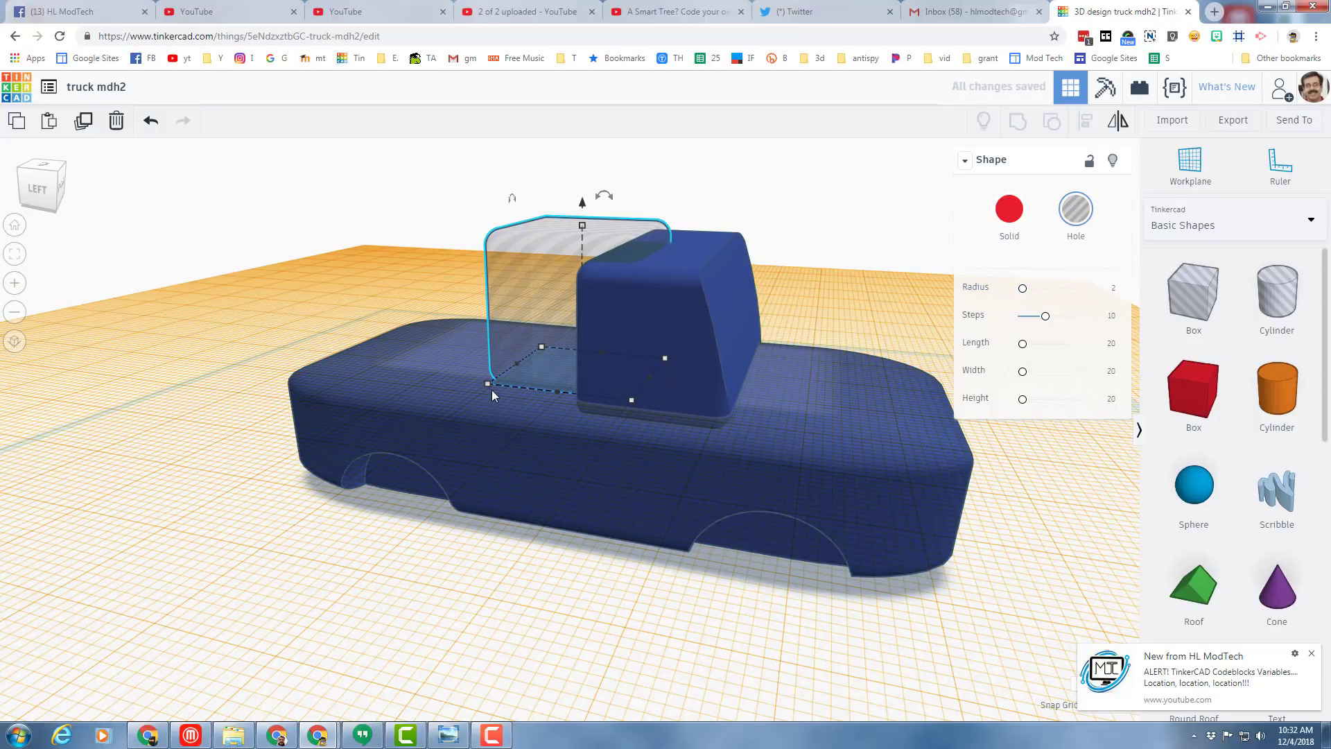
Step: Shrink the hole box to about 11, nudge it into the cab, and stretch it across the cab
{"action": "left_click_drag", "start_coordinate": [489, 387], "coordinate": [573, 375]}
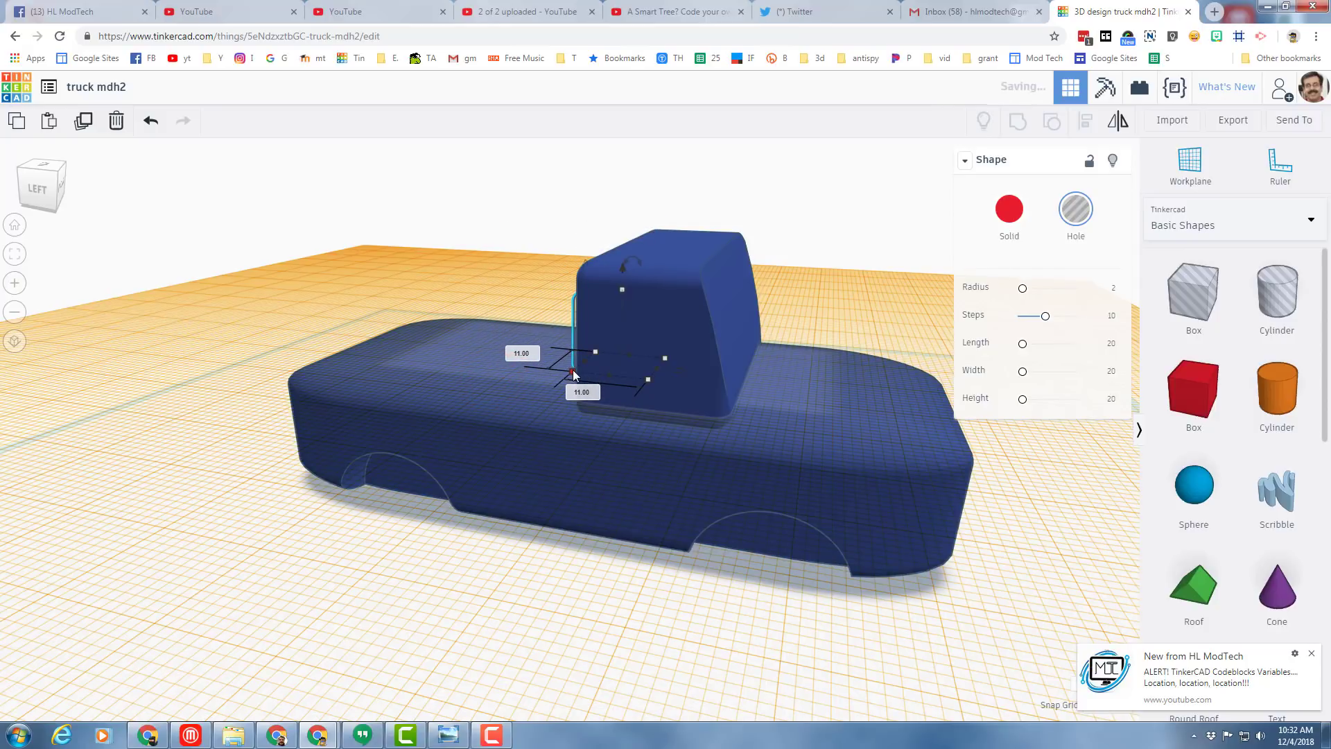
{"action": "key", "text": "Down"}
{"action": "key", "text": "Down"}
{"action": "key", "text": "Down"}
{"action": "key", "text": "Down"}
{"action": "key", "text": "Down"}
{"action": "key", "text": "Up"}
{"action": "key", "text": "Up"}
{"action": "key", "text": "Up"}
{"action": "key", "text": "Up"}
{"action": "key", "text": "Up"}
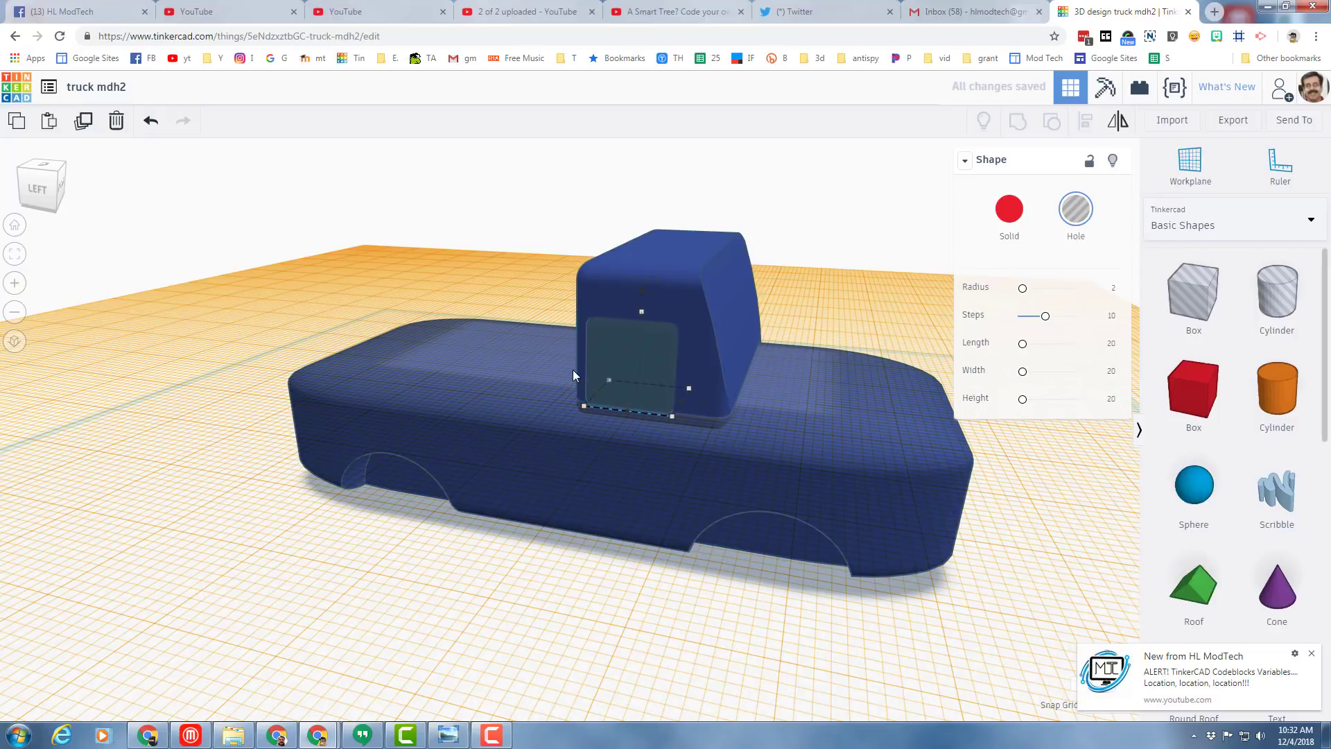
{"action": "key", "text": "Up"}
{"action": "key", "text": "Up"}
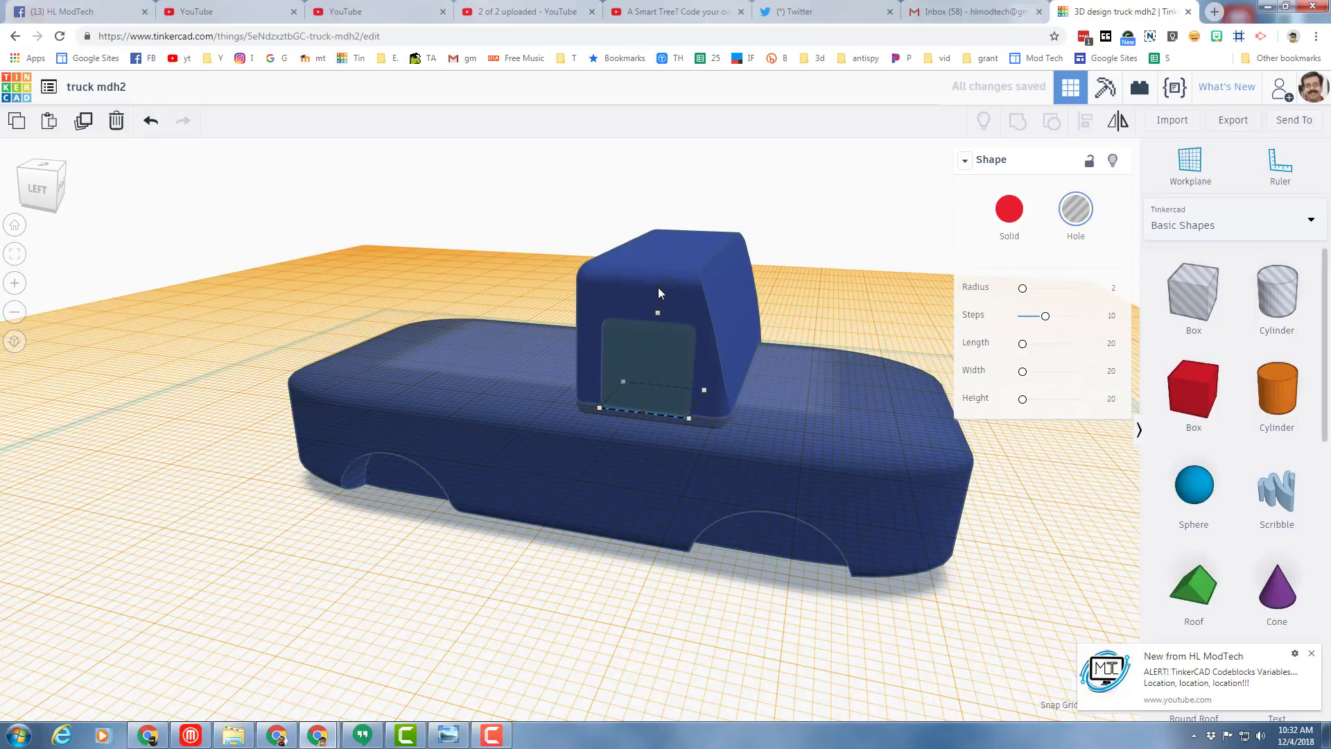
{"action": "left_click", "coordinate": [658, 294]}
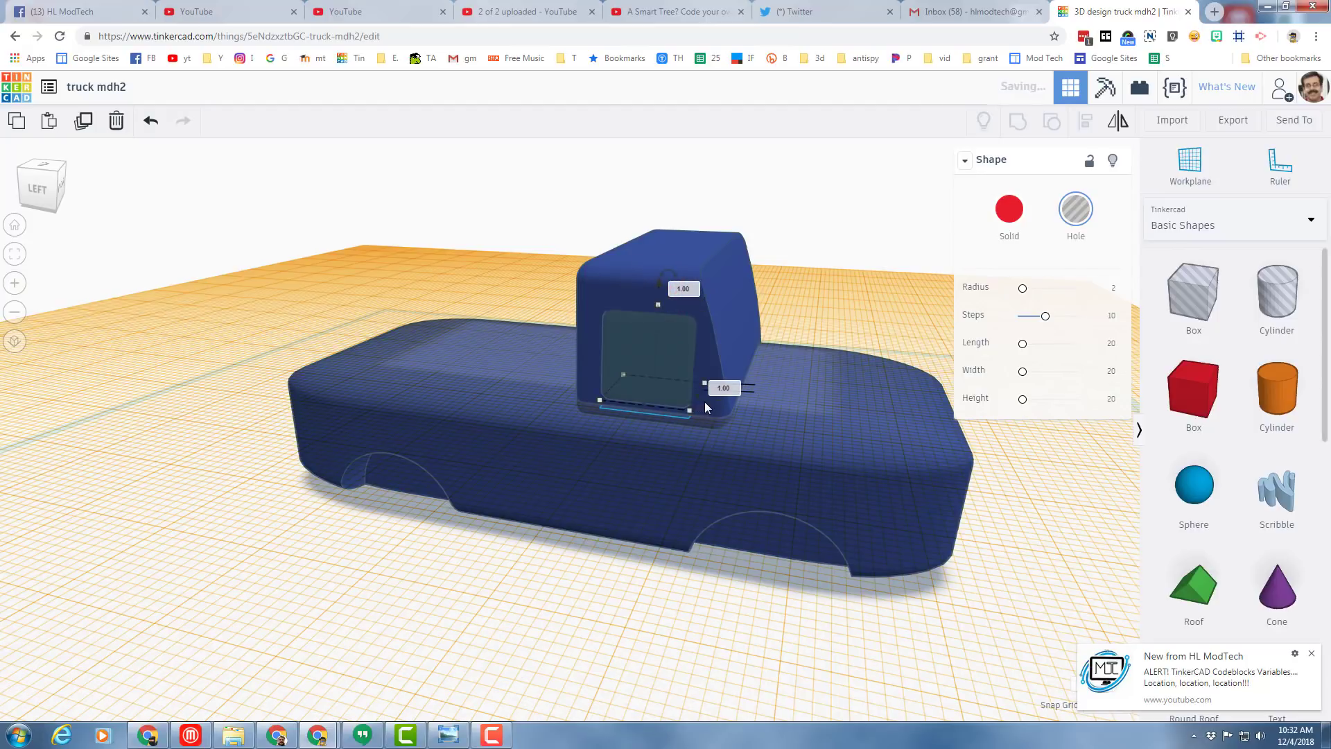
{"action": "left_click", "coordinate": [659, 380]}
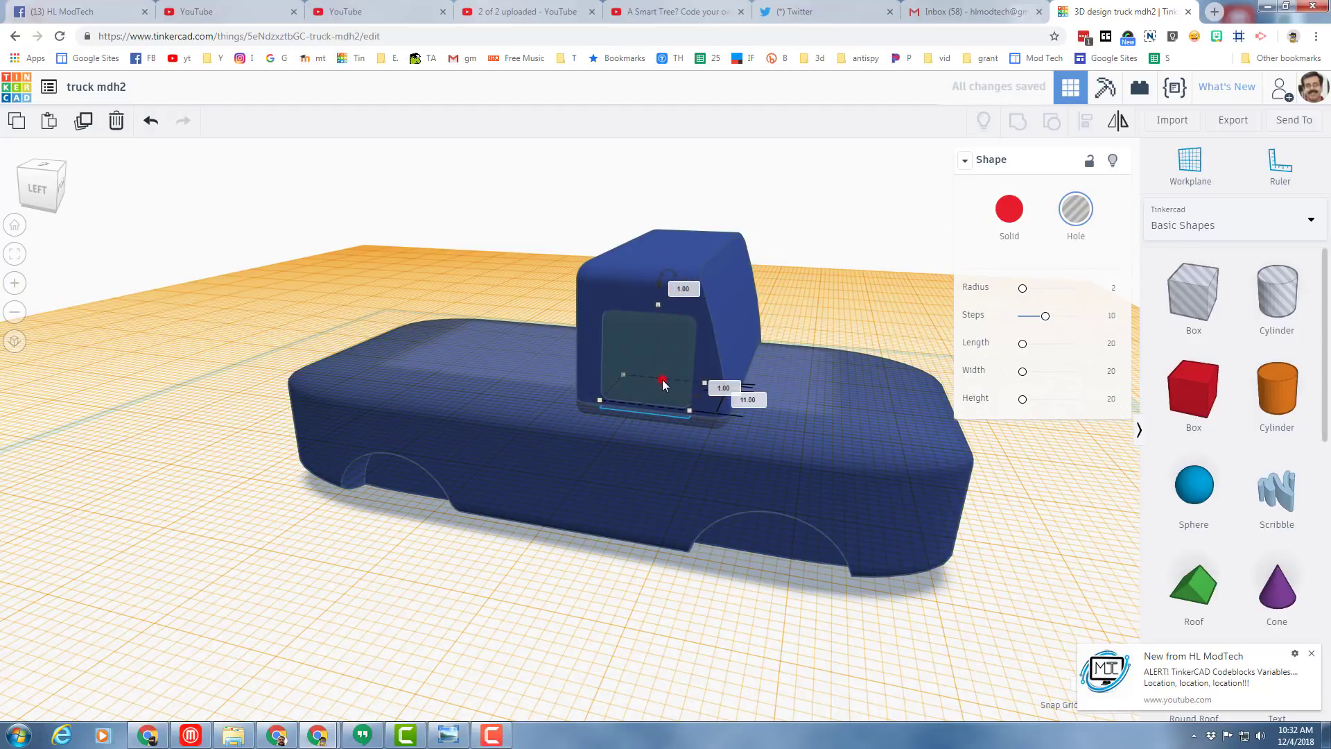
{"action": "left_click_drag", "start_coordinate": [663, 379], "coordinate": [686, 320]}
Step: Shift the window hole along the body and make it taller, about 13
{"action": "left_click", "coordinate": [55, 177]}
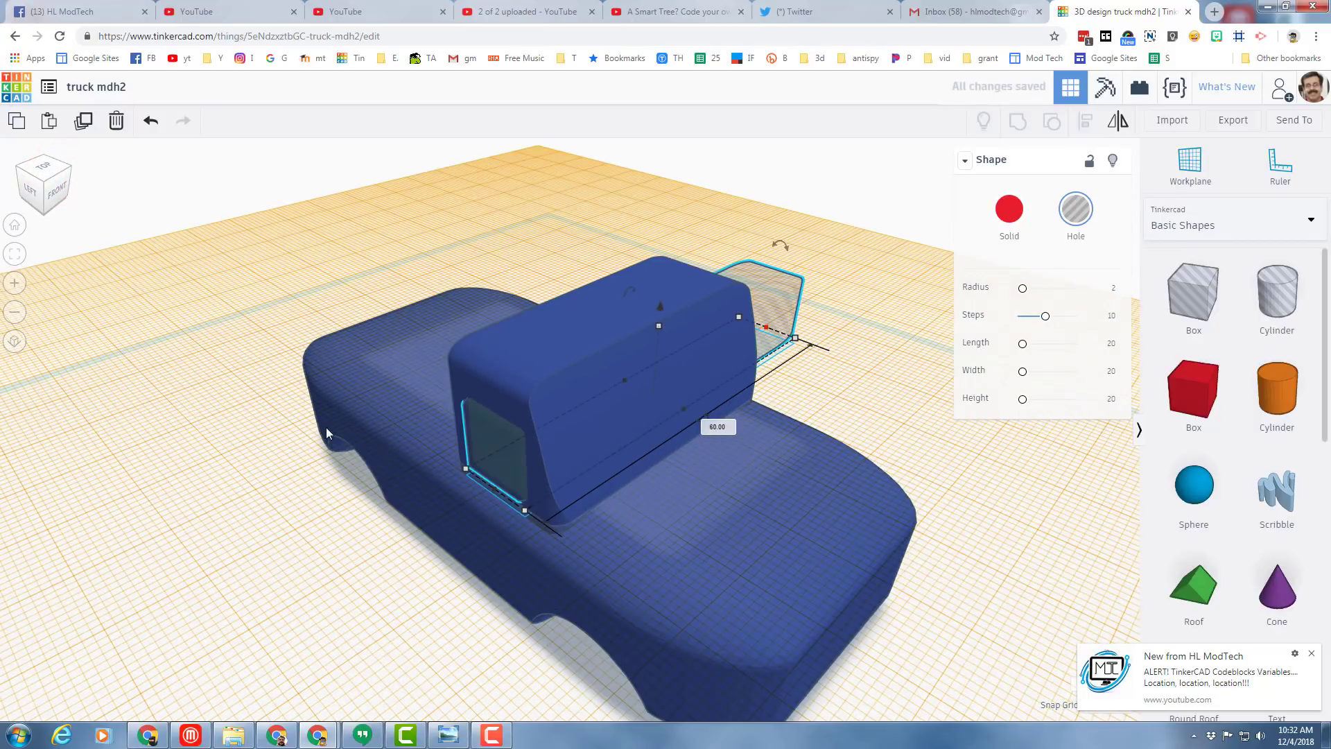
{"action": "key", "text": "Left"}
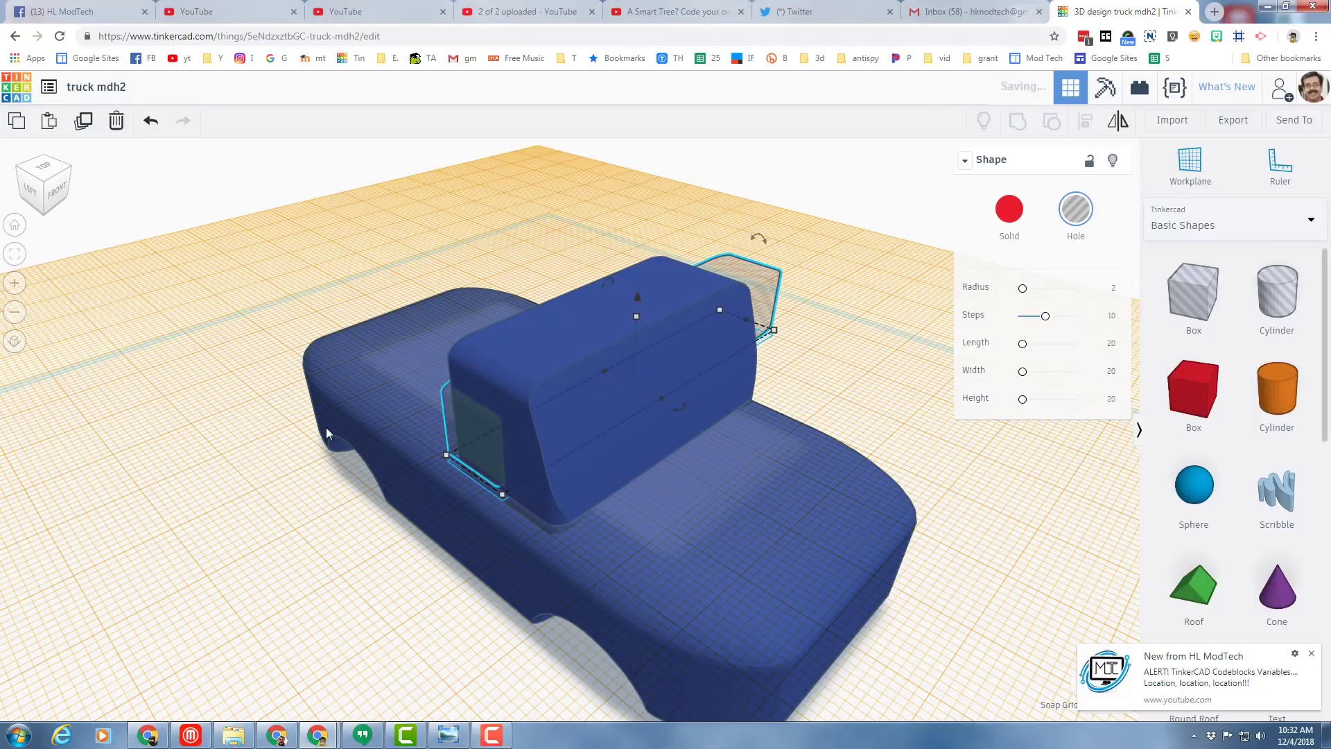
{"action": "key", "text": "Left"}
{"action": "key", "text": "Right"}
{"action": "key", "text": "Right"}
{"action": "key", "text": "Right"}
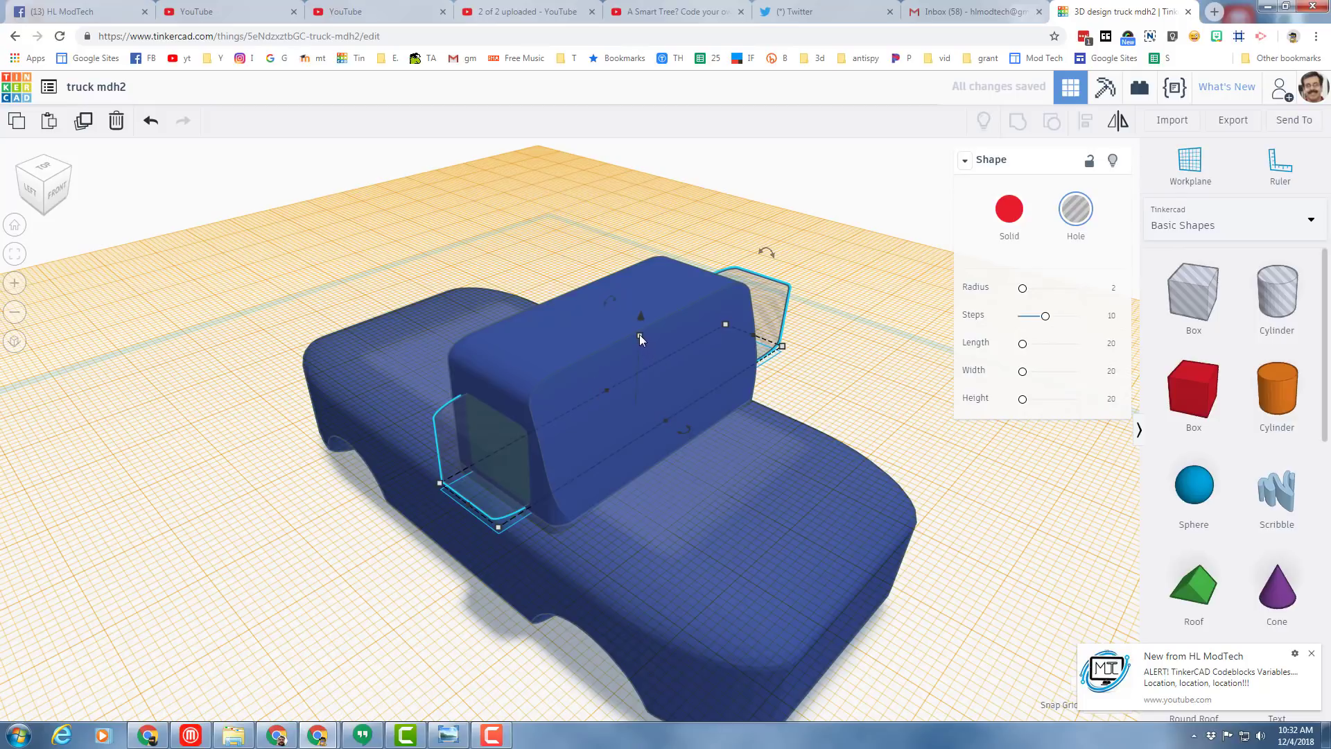
{"action": "left_click_drag", "start_coordinate": [639, 334], "coordinate": [641, 321]}
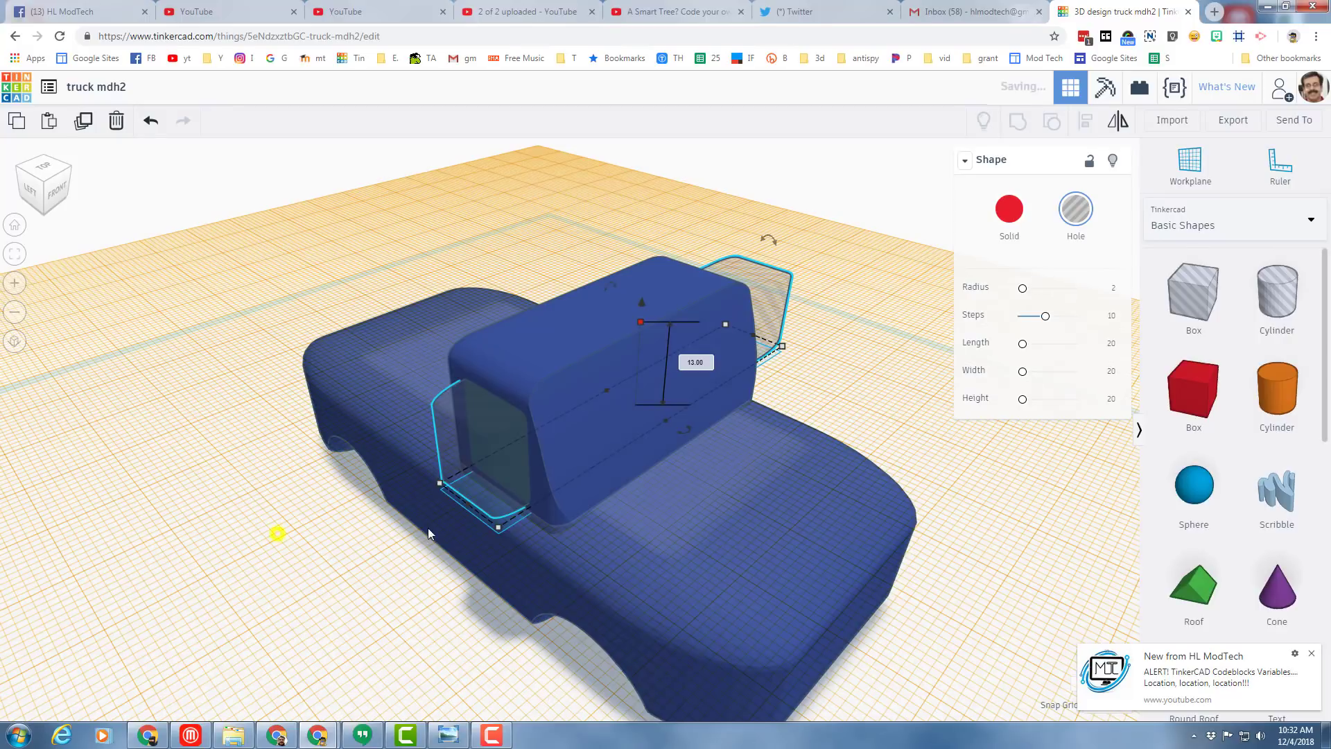
{"action": "right_click_drag", "start_coordinate": [277, 534], "coordinate": [415, 529]}
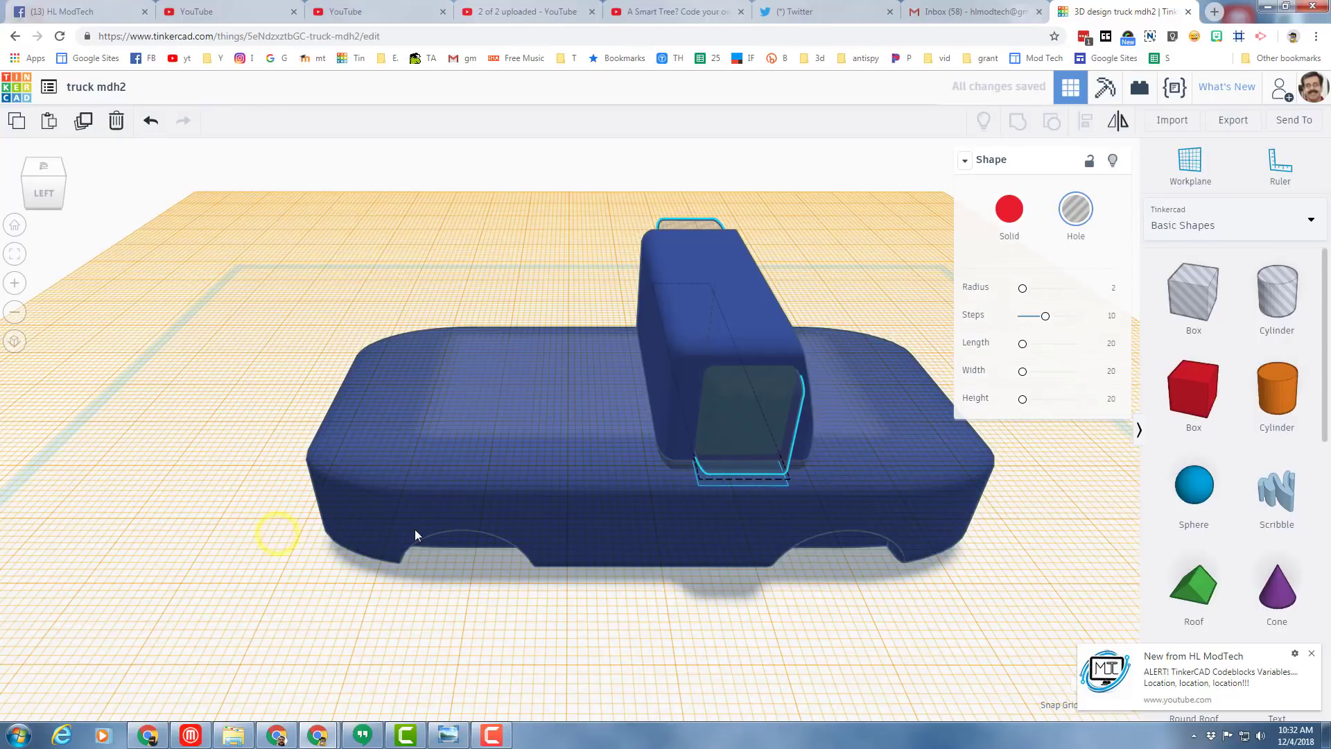
Step: Group the window hole with the truck body to cut the cab window, then orbit to check it
{"action": "left_click", "coordinate": [813, 548], "text": "shift"}
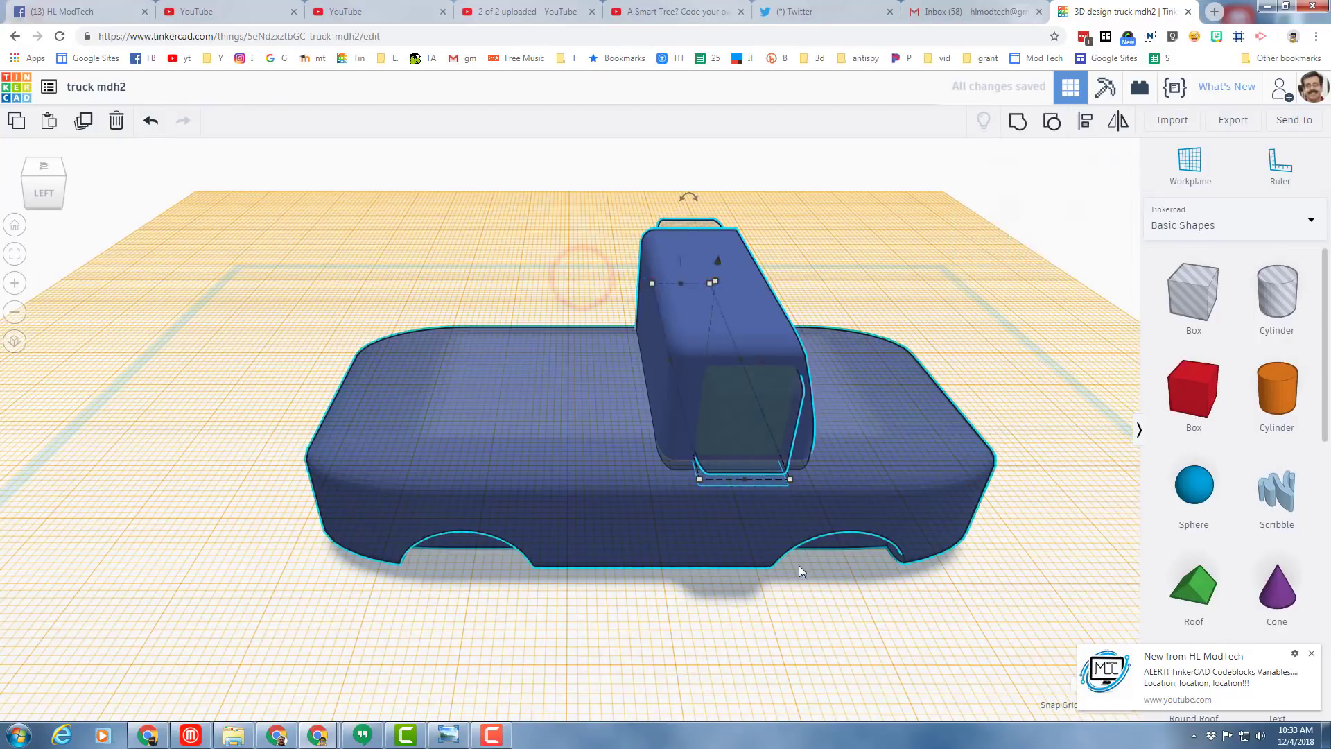
{"action": "left_click", "coordinate": [1017, 121]}
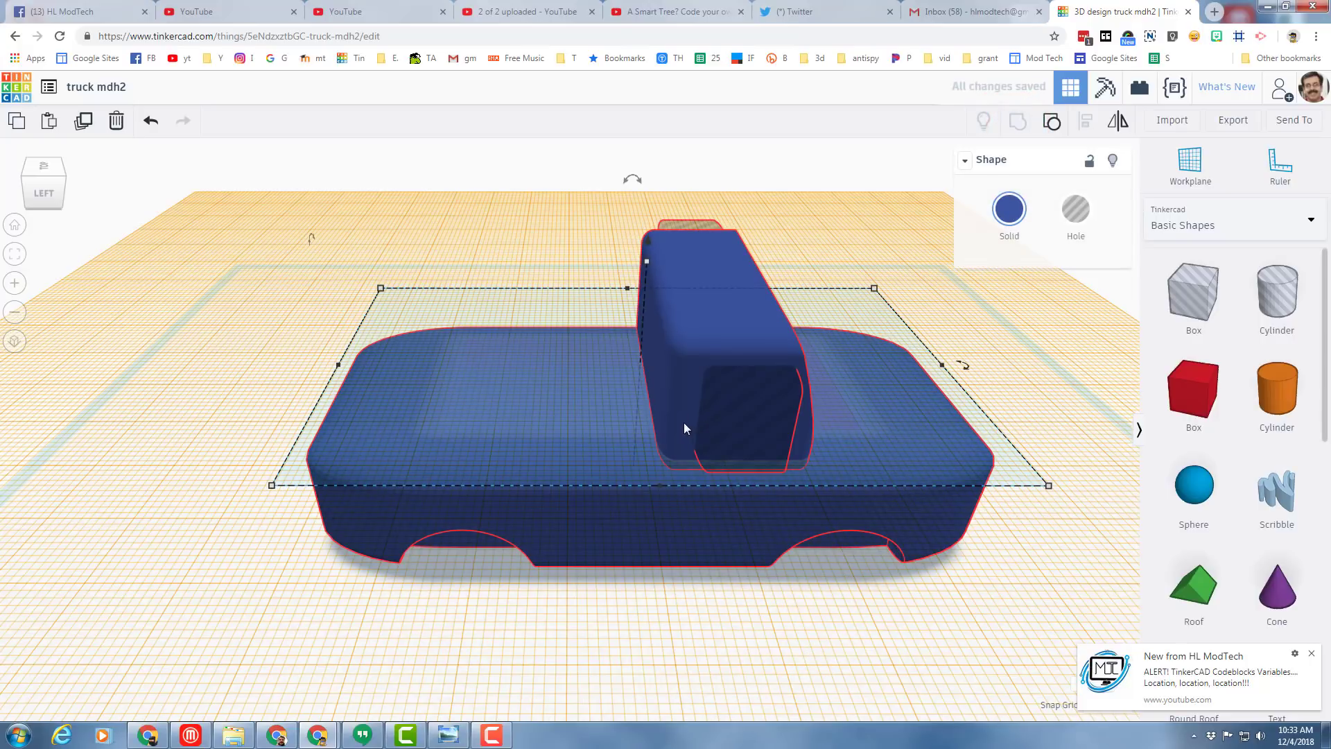
{"action": "mouse_move", "coordinate": [768, 625]}
{"action": "right_mouse_down"}
{"action": "mouse_move", "coordinate": [707, 593]}
{"action": "mouse_move", "coordinate": [742, 618]}
{"action": "mouse_move", "coordinate": [901, 631]}
{"action": "mouse_move", "coordinate": [406, 374]}
{"action": "mouse_move", "coordinate": [490, 381]}
{"action": "right_mouse_up"}
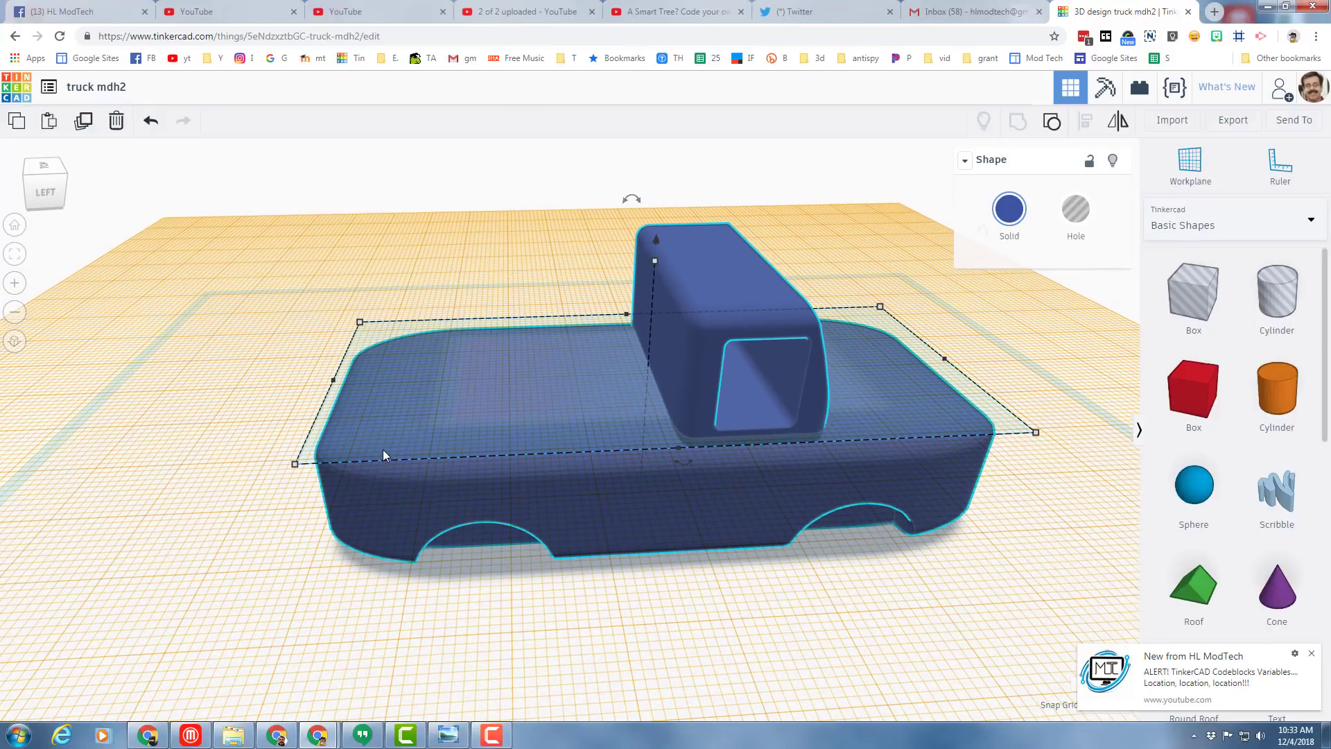
Step: Reset the workplane to the ground, place a taller hole box beside the rear, rounded with radius 2
{"action": "key", "text": "w"}
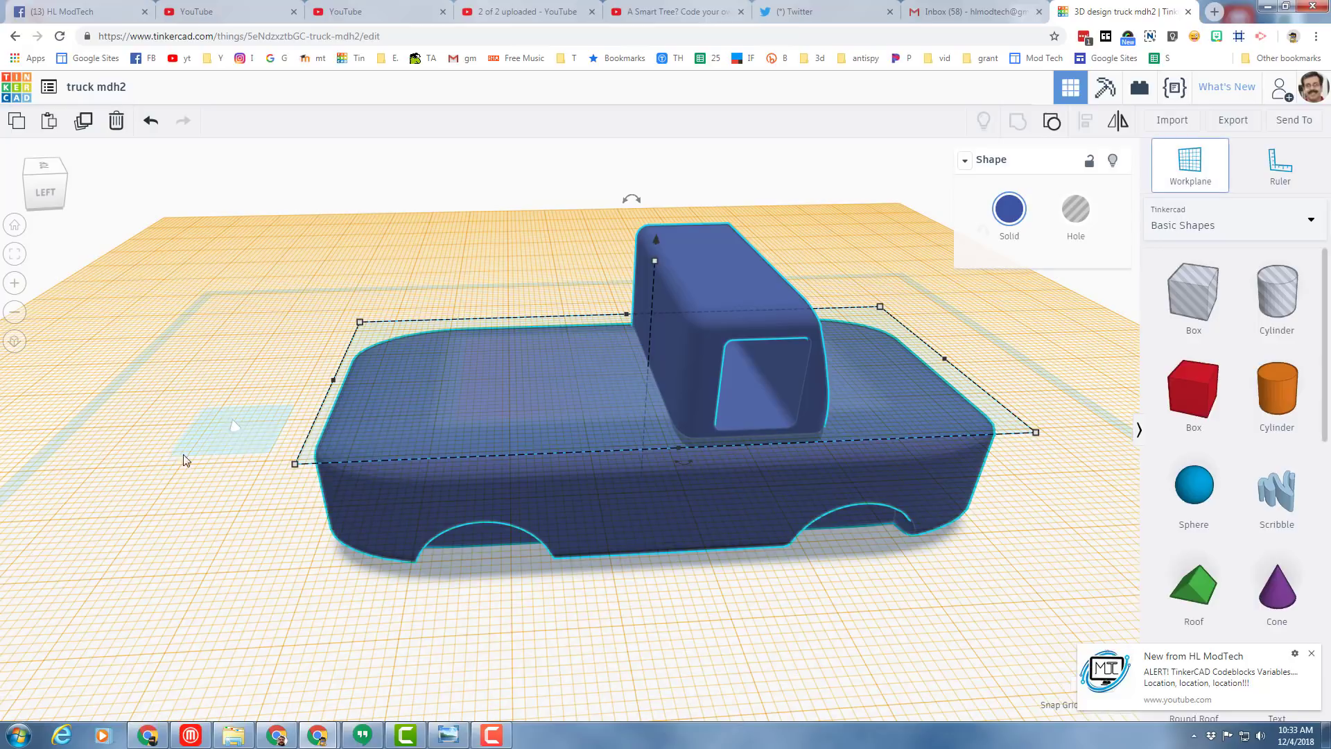
{"action": "left_click", "coordinate": [152, 457]}
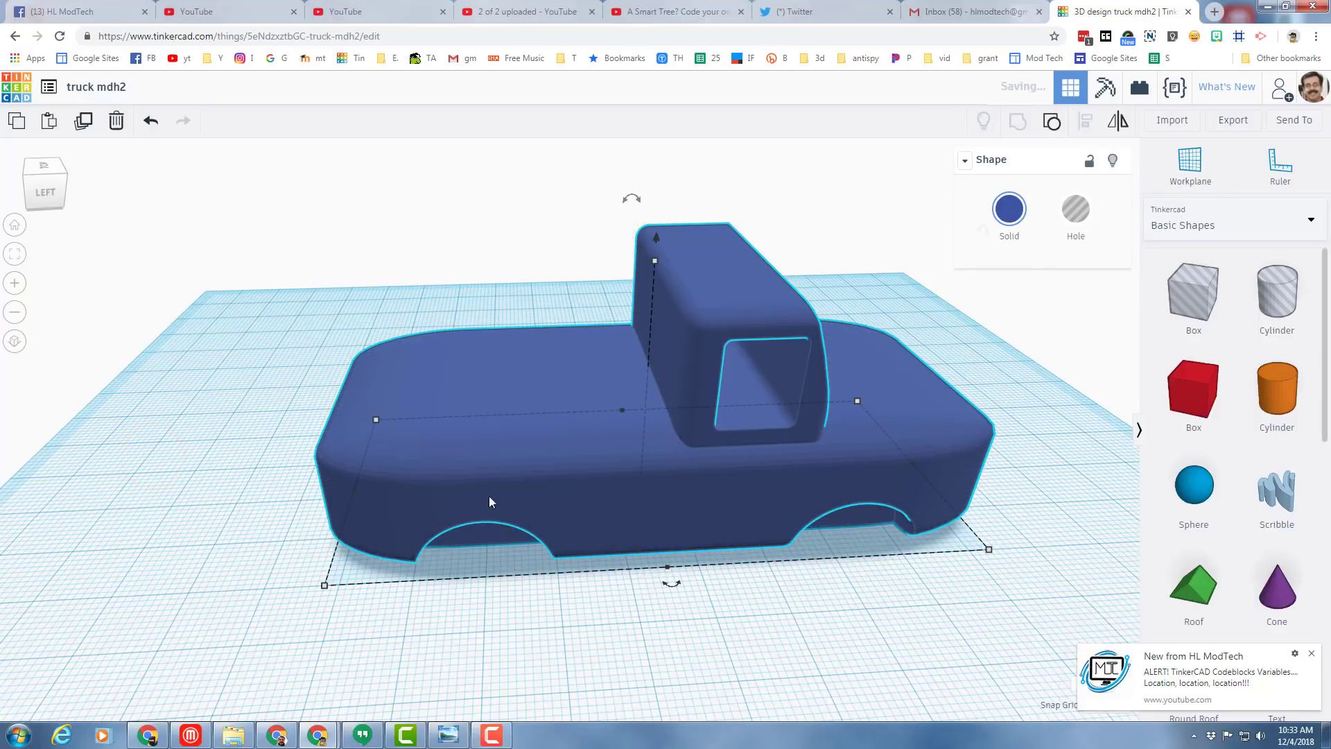
{"action": "left_click", "coordinate": [1184, 305]}
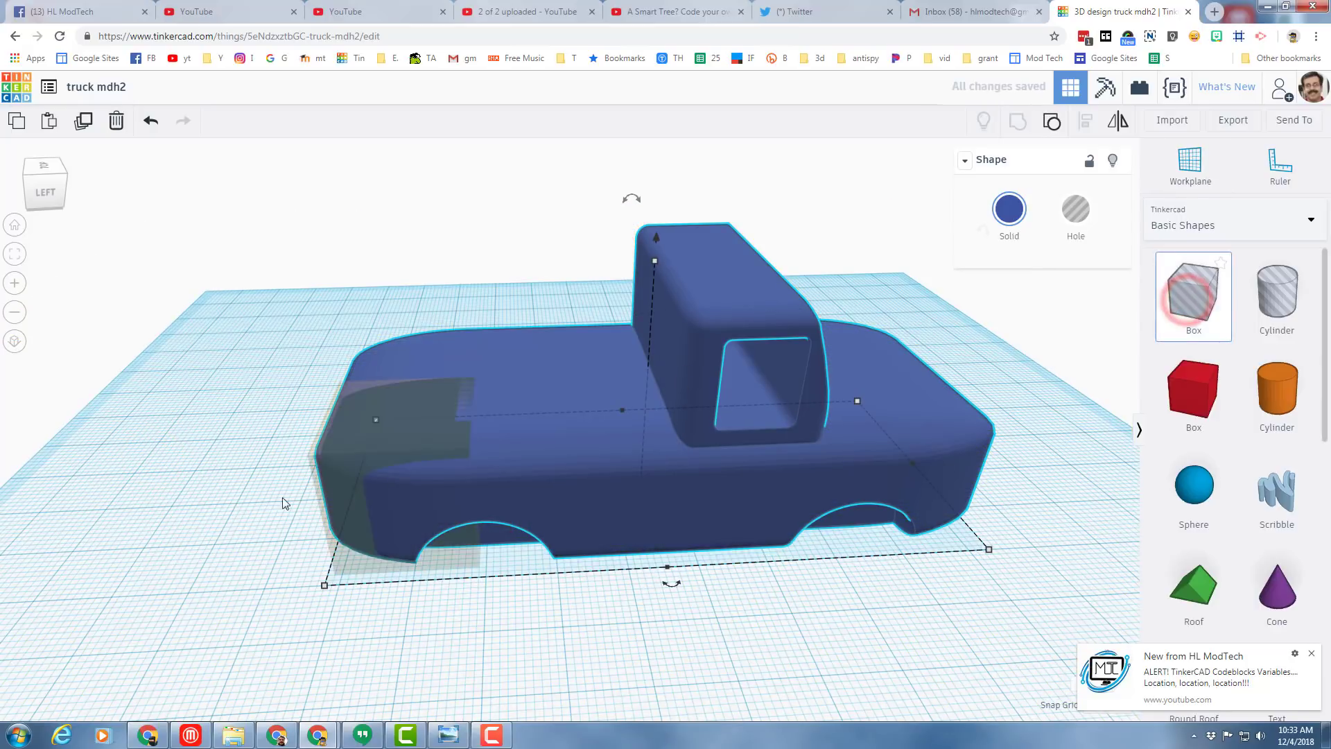
{"action": "left_click", "coordinate": [257, 508]}
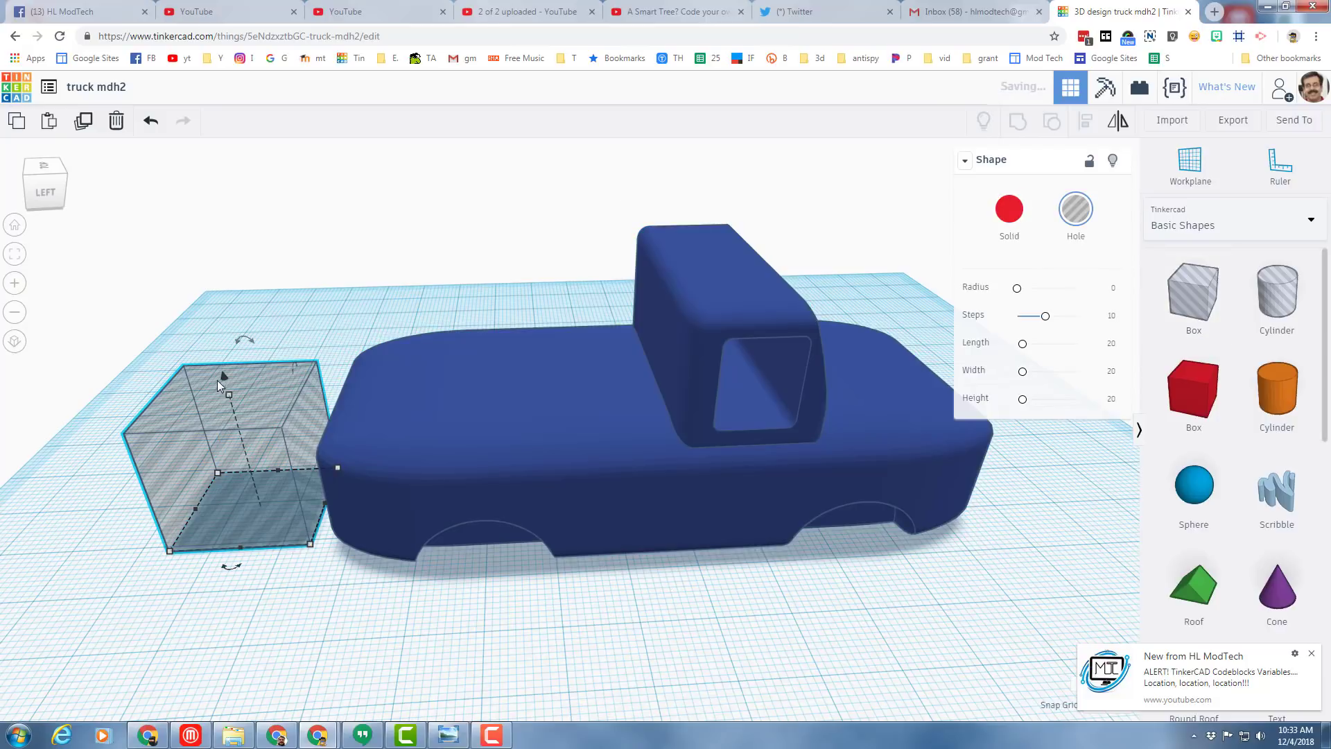
{"action": "mouse_move", "coordinate": [223, 378]}
{"action": "left_mouse_down"}
{"action": "mouse_move", "coordinate": [206, 348]}
{"action": "mouse_move", "coordinate": [221, 380]}
{"action": "left_mouse_up"}
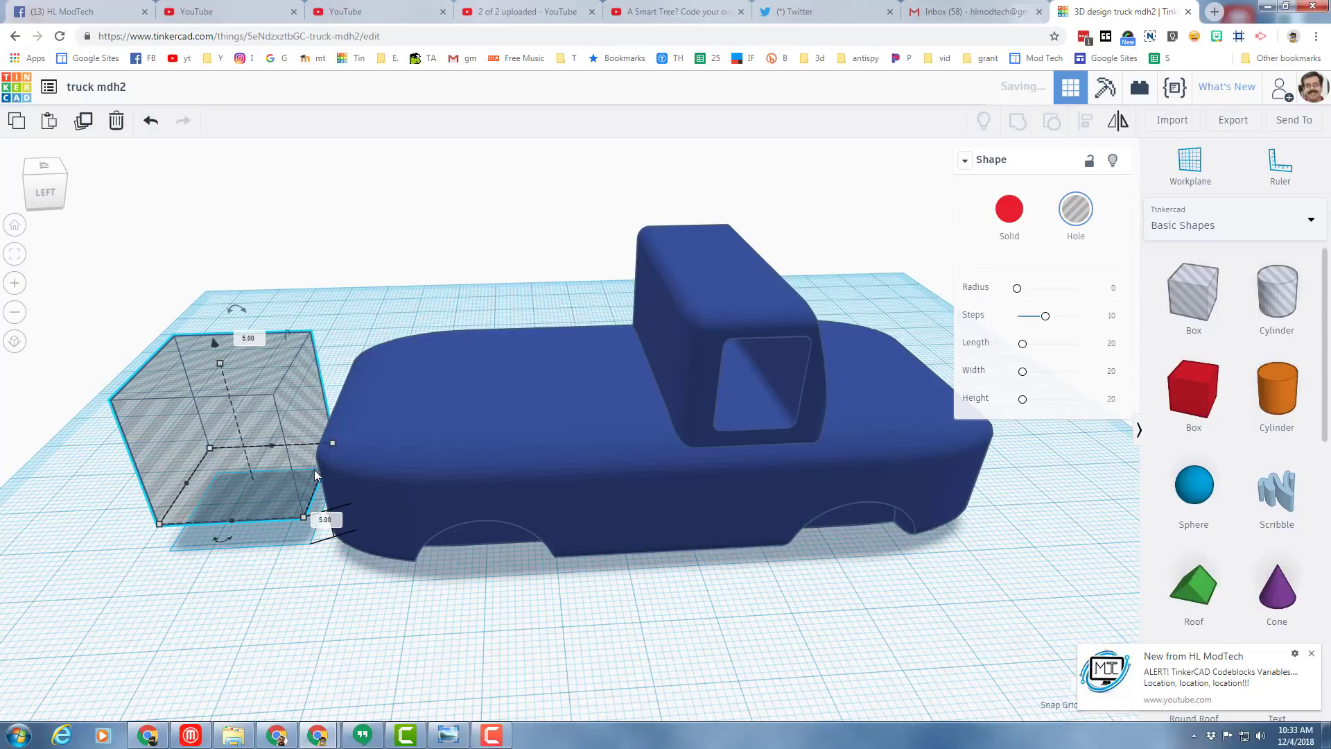
{"action": "left_click", "coordinate": [1113, 287]}
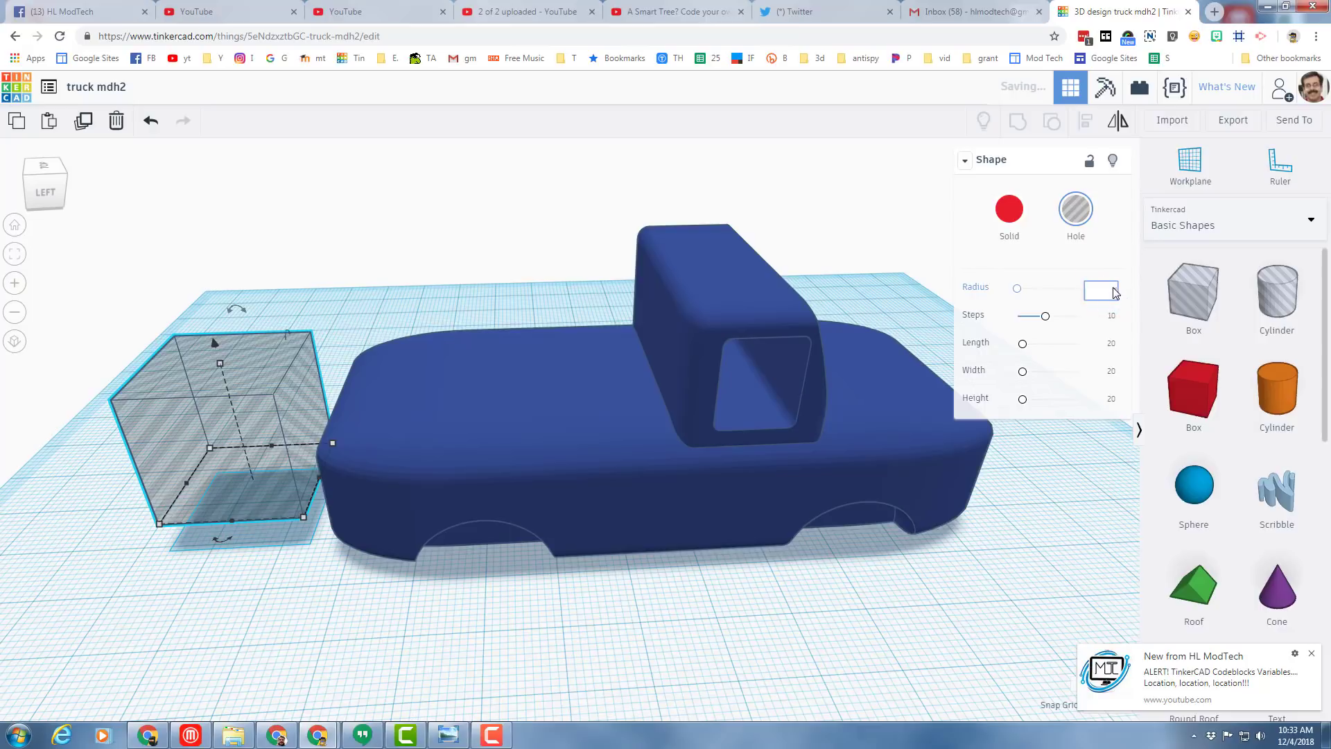
{"action": "type", "text": "2"}
{"action": "key", "text": "Return"}
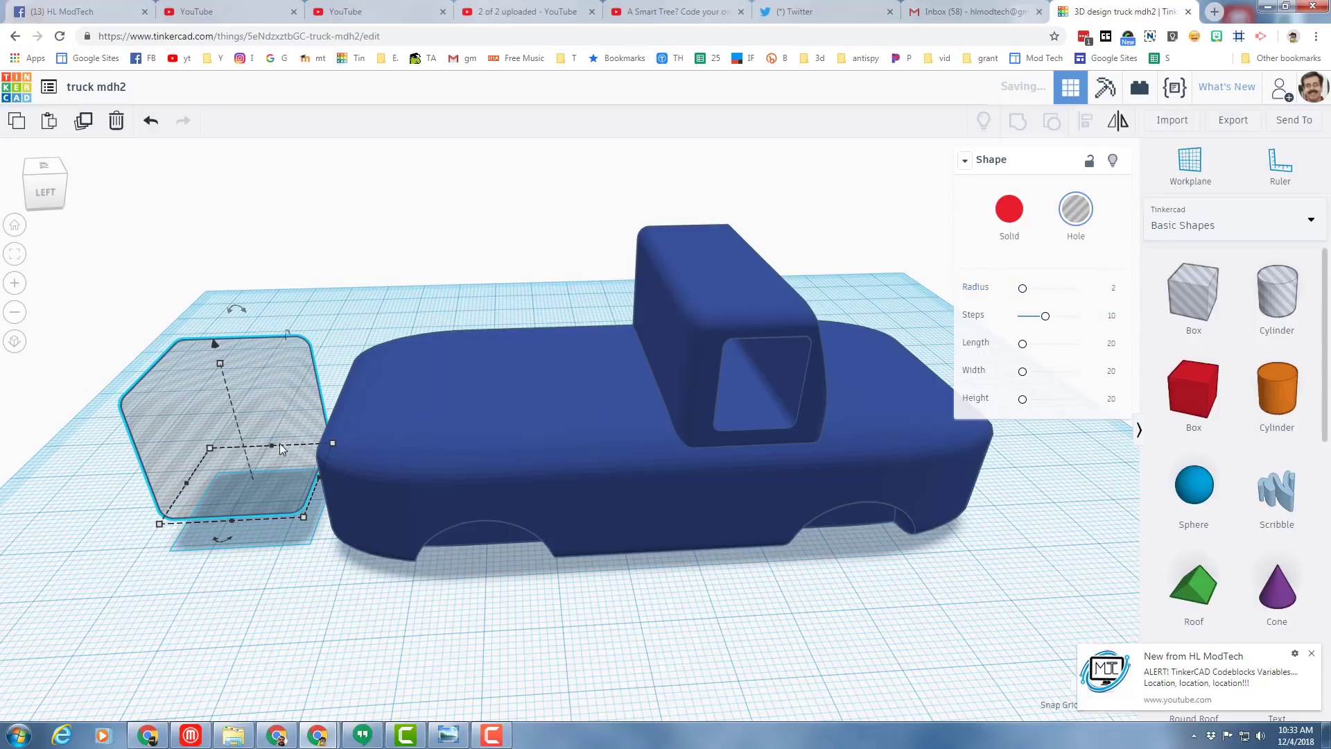
Step: Nudge the hole box into the truck, then widen and lengthen it to cover the bed area
{"action": "key", "text": "Right"}
{"action": "key", "text": "Right"}
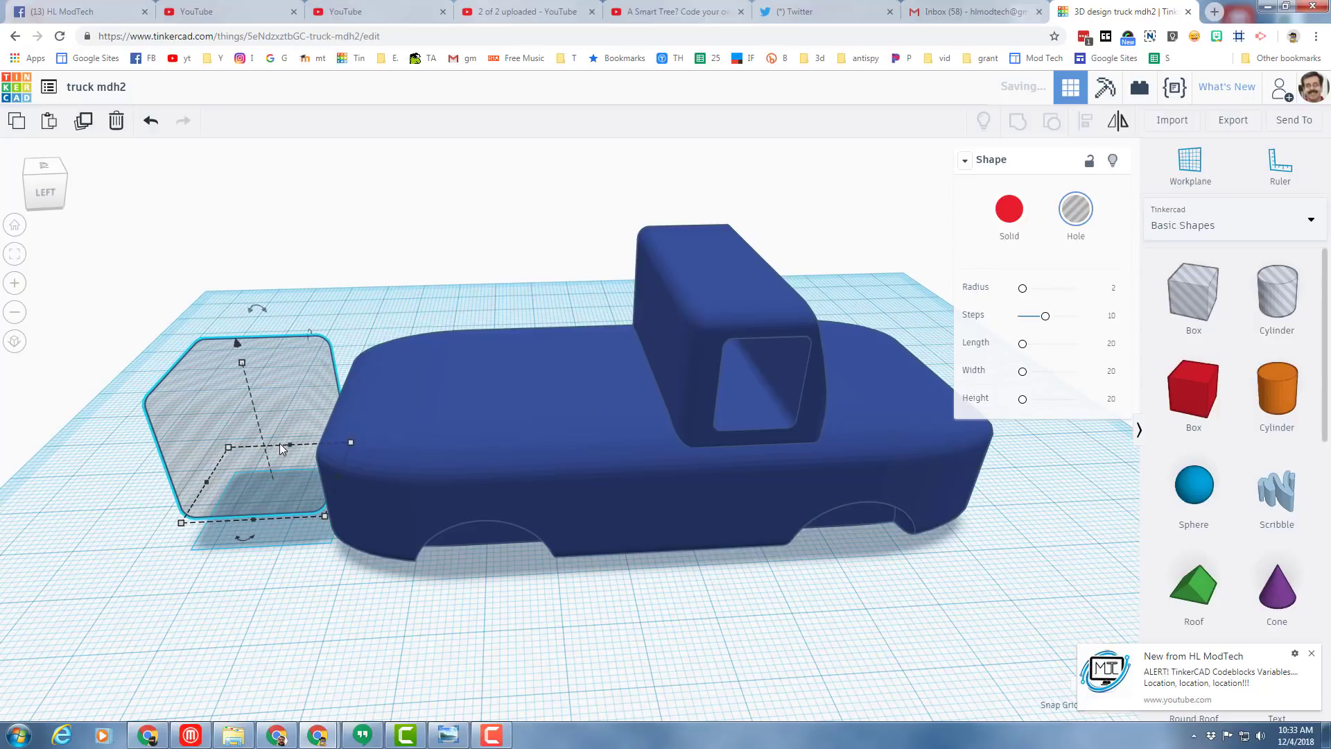
{"action": "key", "text": "Right"}
{"action": "key", "text": "Right"}
{"action": "key", "text": "Right"}
{"action": "key", "text": "Right"}
{"action": "key", "text": "Right"}
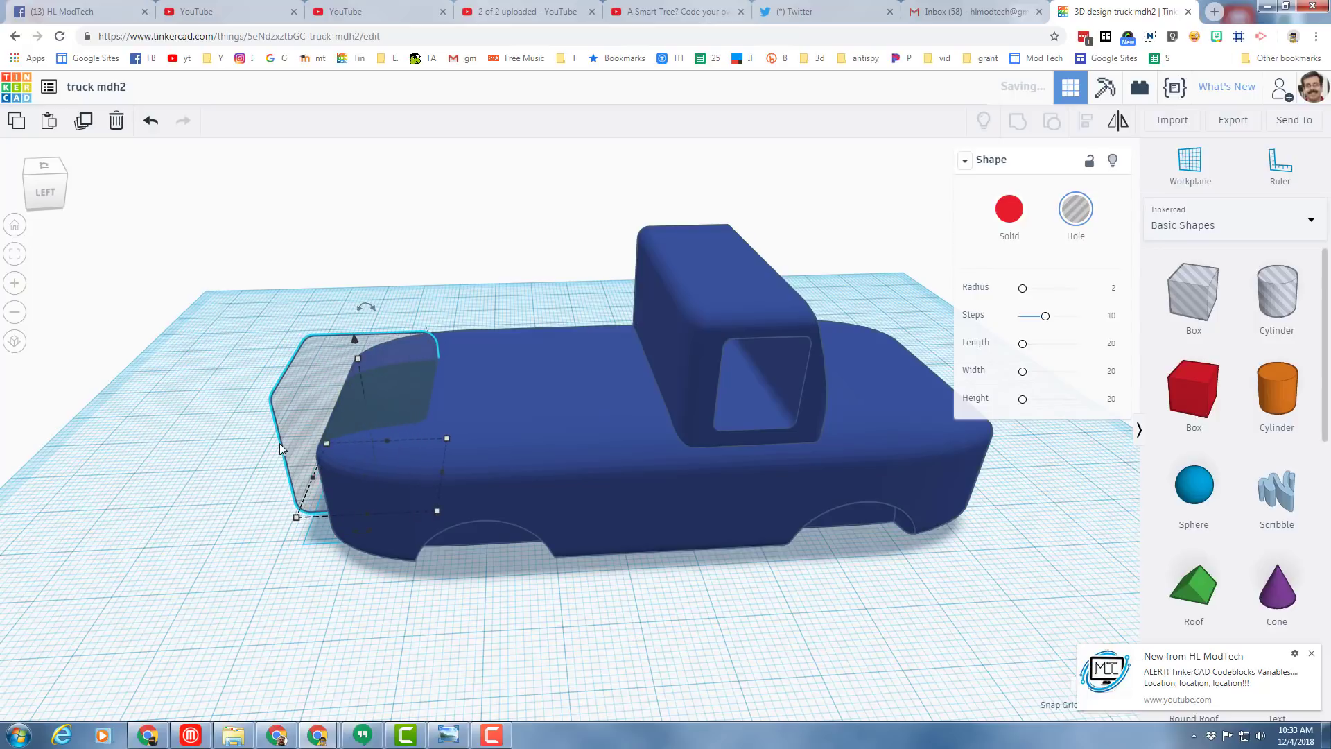
{"action": "key", "text": "Right"}
{"action": "key", "text": "Right"}
{"action": "key", "text": "Right"}
{"action": "key", "text": "Right"}
{"action": "key", "text": "Right"}
{"action": "key", "text": "Right"}
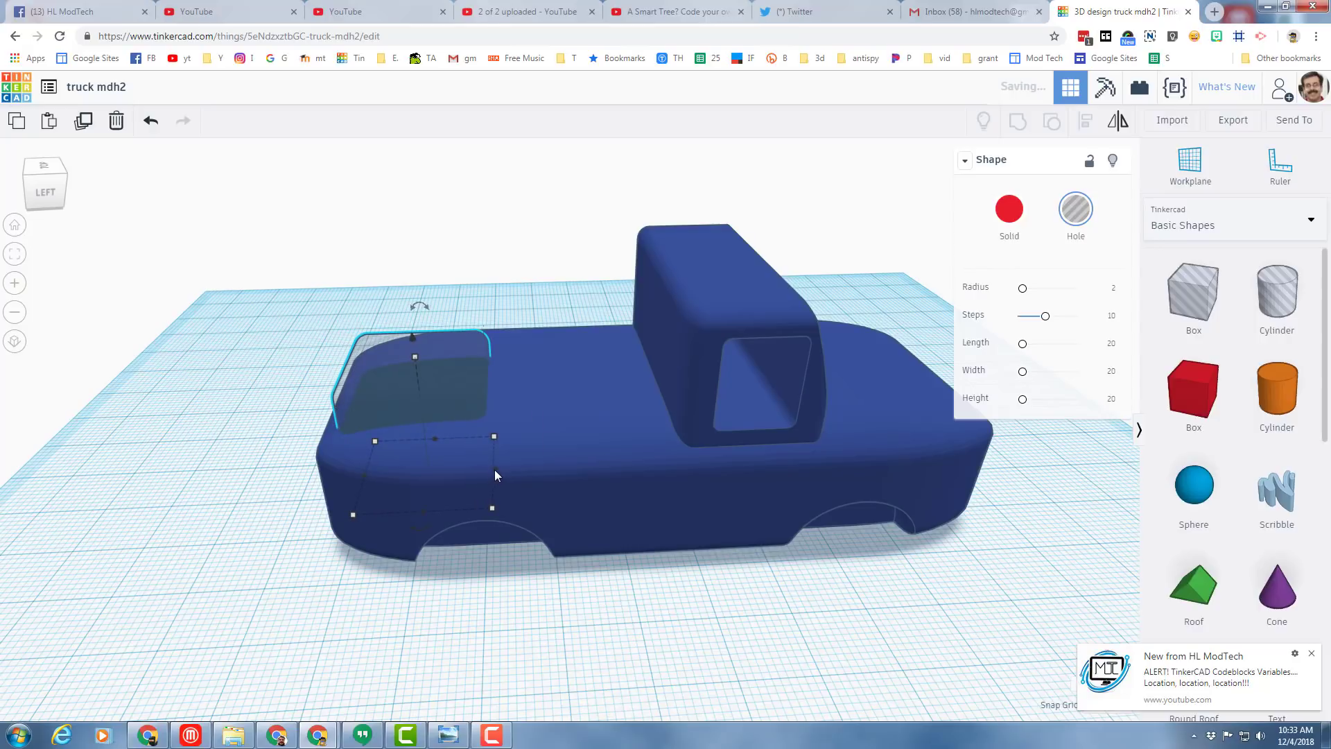
{"action": "left_click_drag", "start_coordinate": [496, 469], "coordinate": [642, 477]}
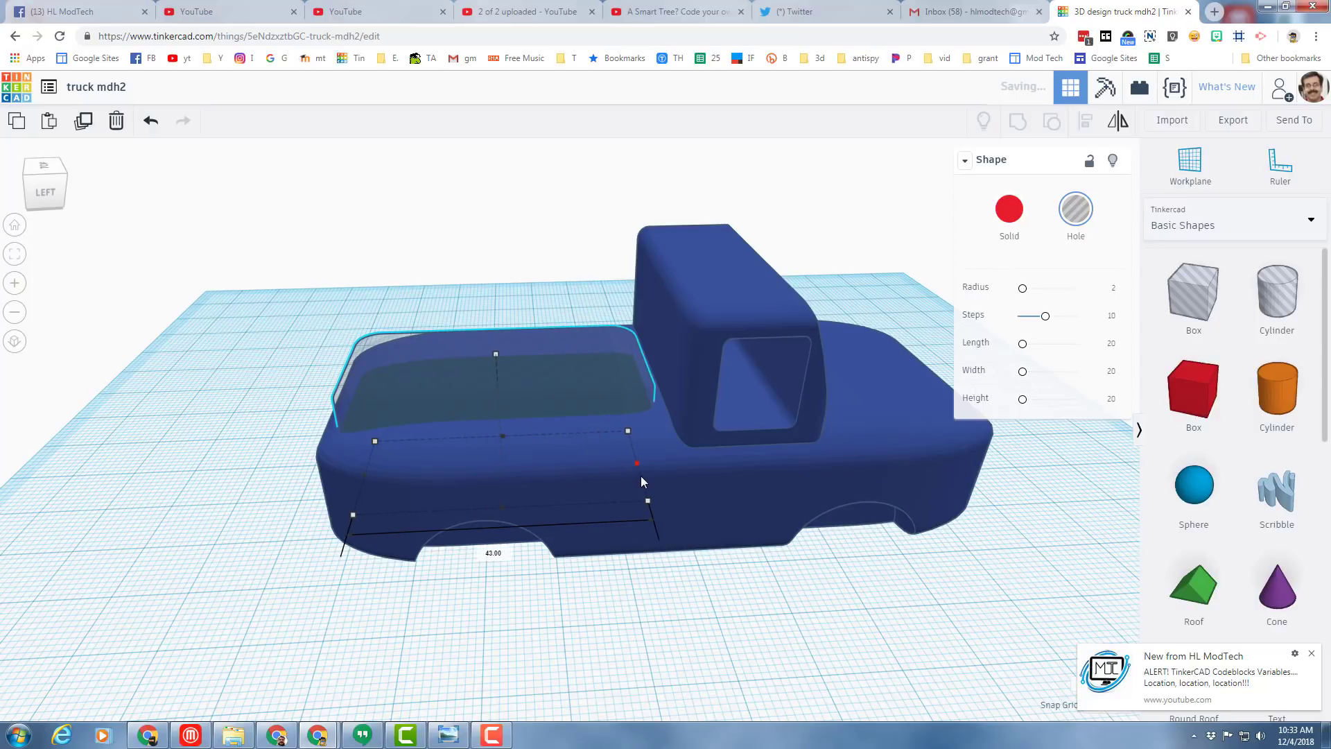
{"action": "left_click", "coordinate": [26, 175]}
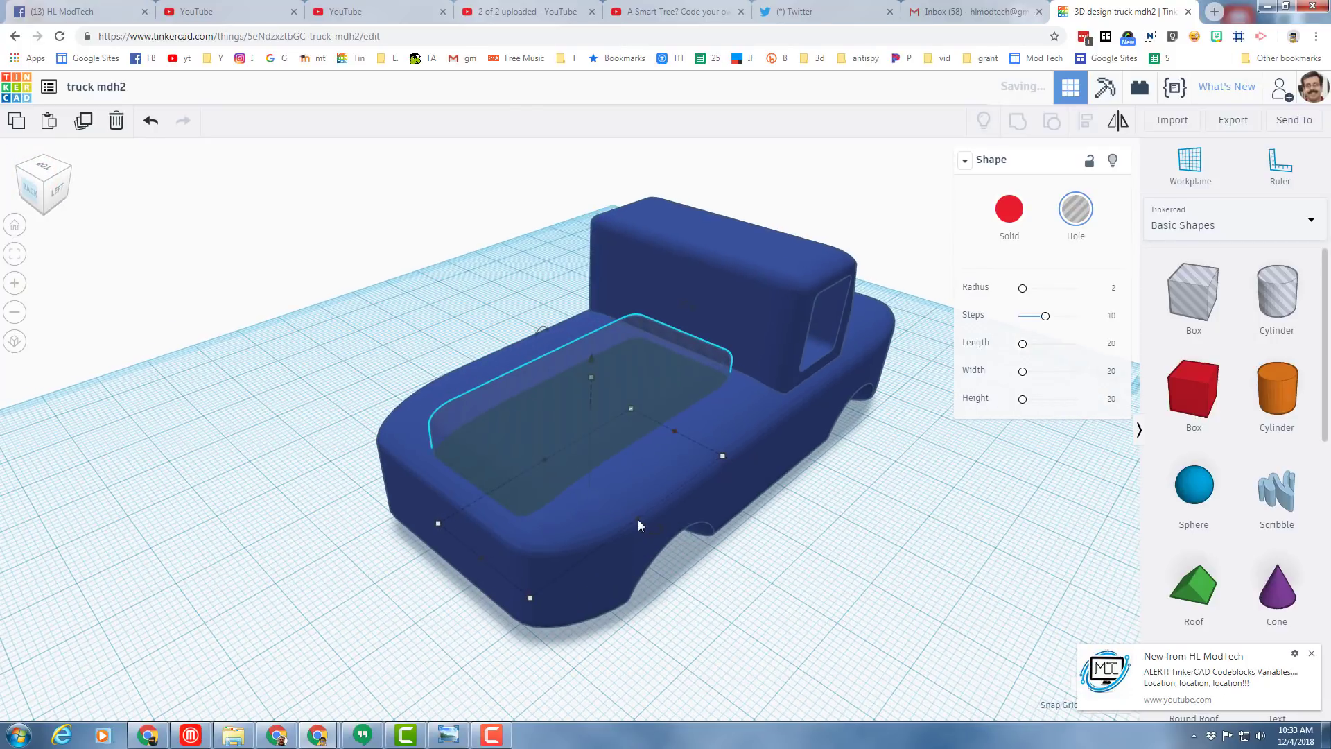
{"action": "left_click_drag", "start_coordinate": [638, 521], "coordinate": [672, 548]}
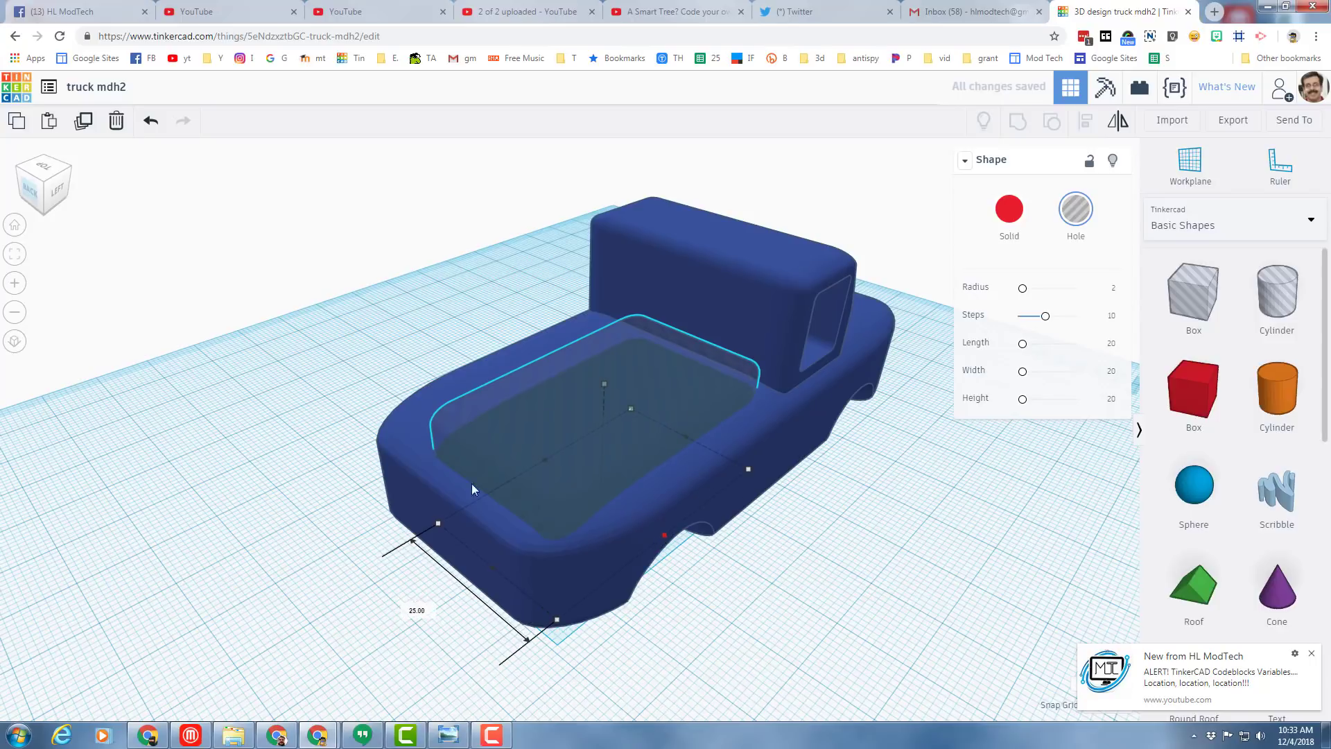
Step: Trim the hole box to fit the bed exactly and select it together with the truck body
{"action": "left_click", "coordinate": [17, 167]}
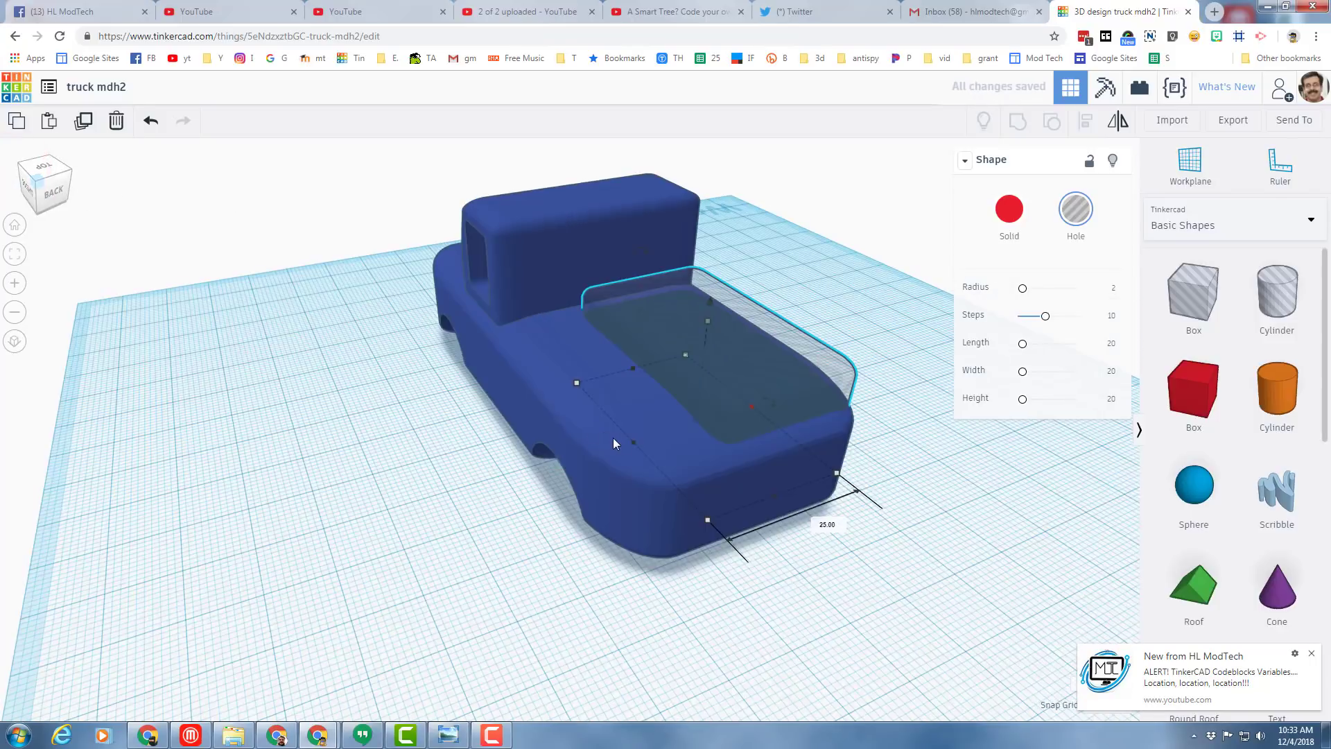
{"action": "right_click_drag", "start_coordinate": [617, 445], "coordinate": [653, 398]}
{"action": "left_click_drag", "start_coordinate": [642, 429], "coordinate": [567, 448]}
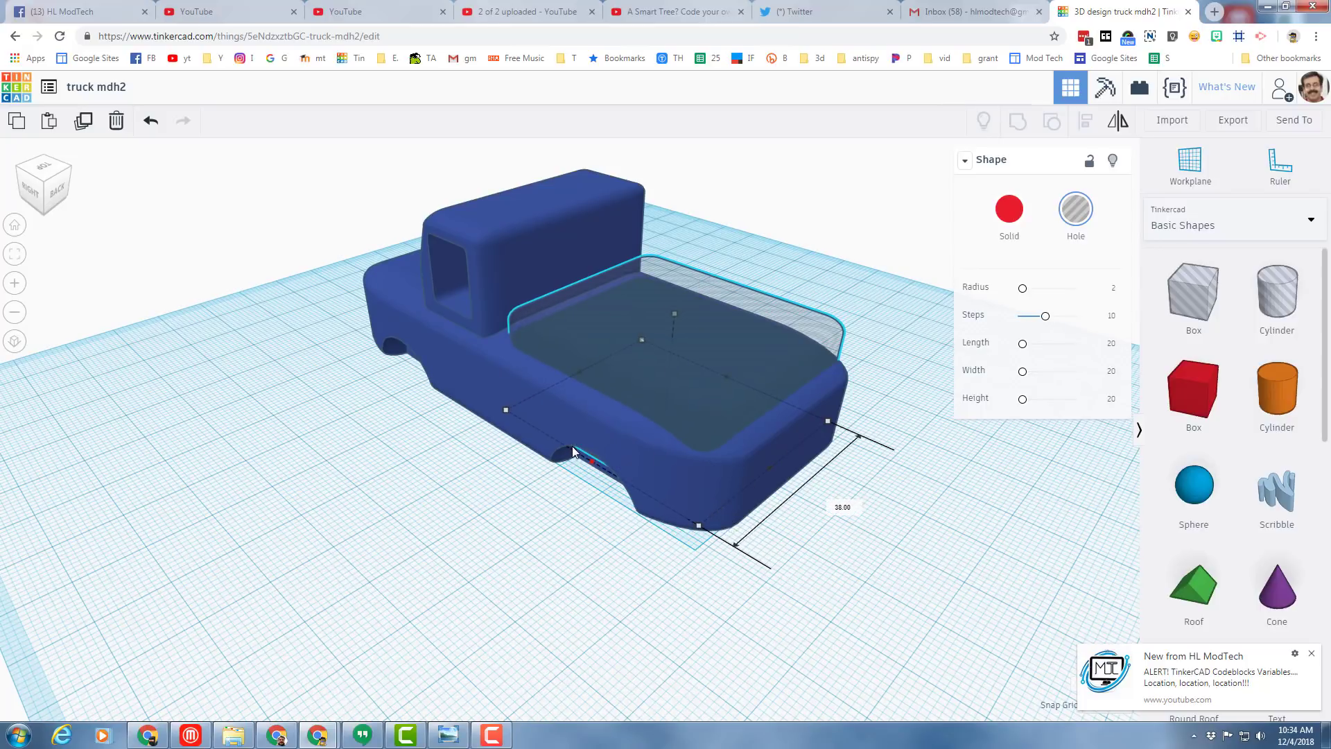
{"action": "left_click_drag", "start_coordinate": [572, 446], "coordinate": [576, 444]}
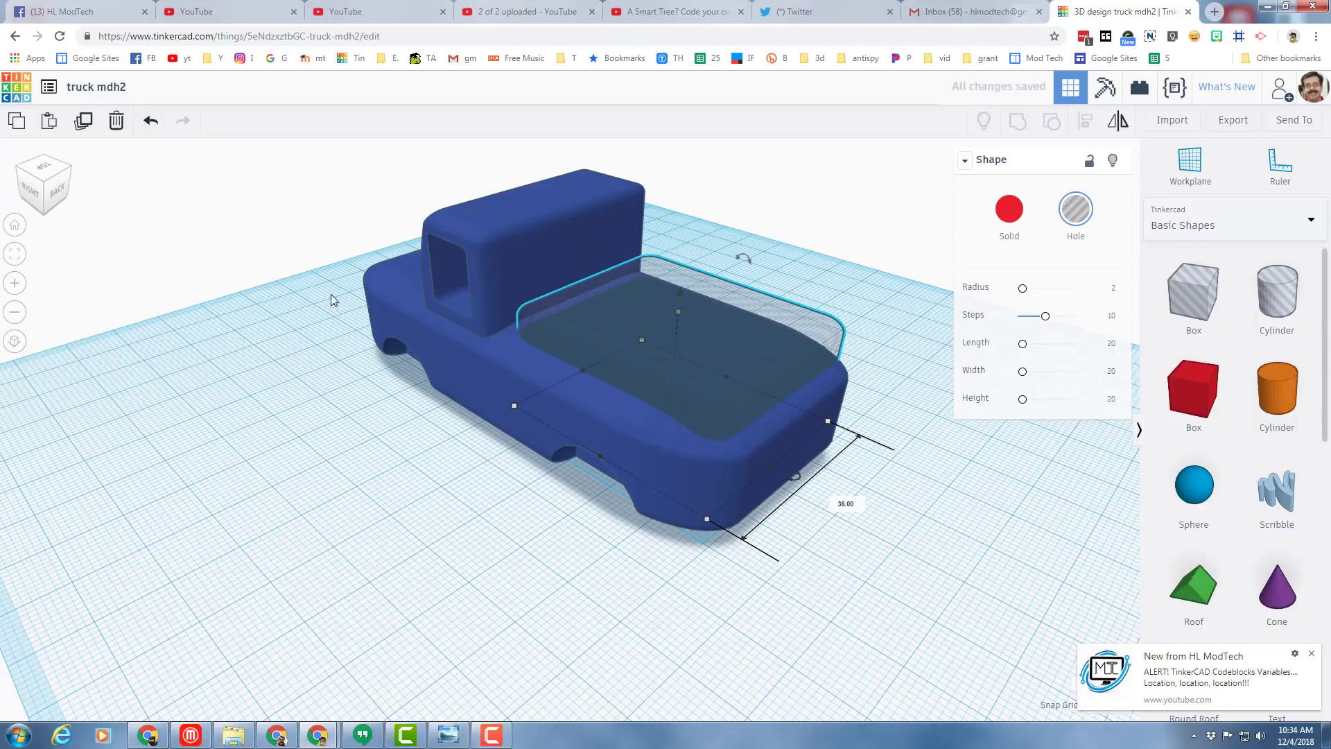
{"action": "left_click_drag", "start_coordinate": [333, 259], "coordinate": [794, 562]}
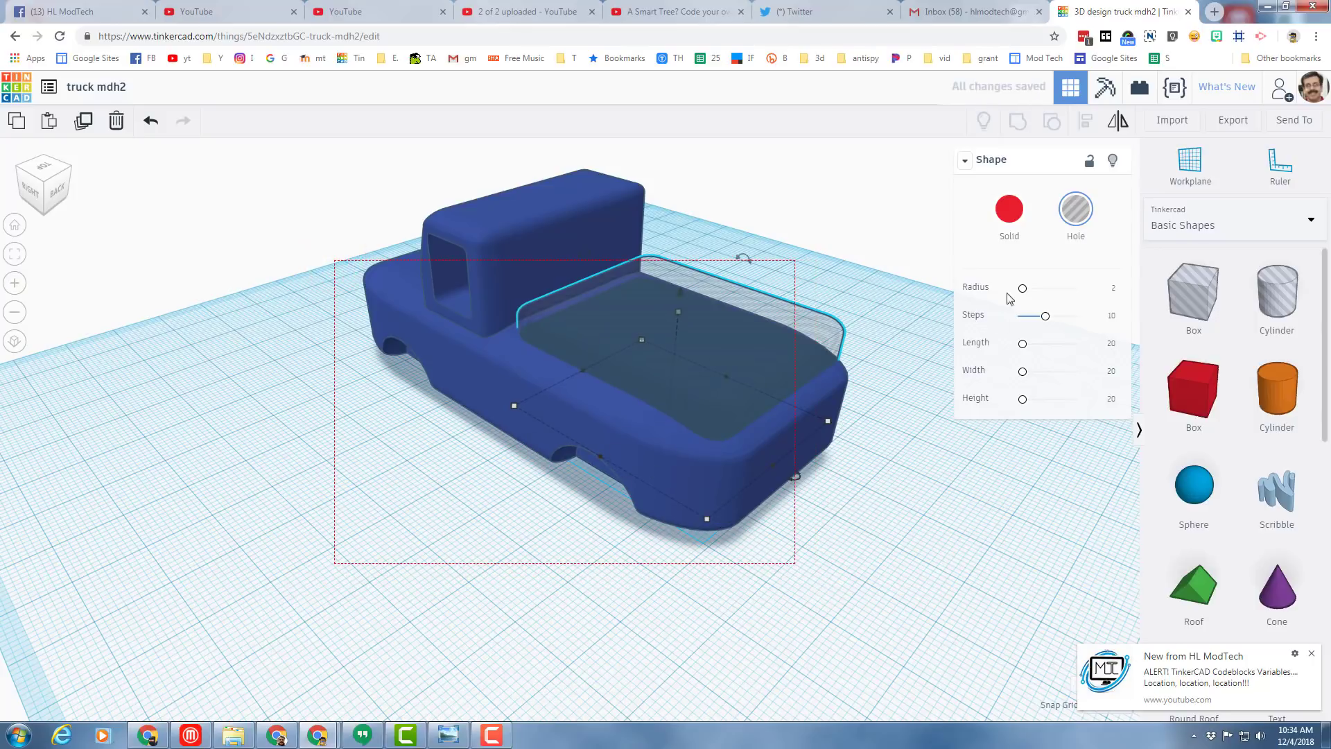
Step: Group the truck body with the bed hole so the rear bed is hollowed out
{"action": "left_click_drag", "start_coordinate": [1019, 281], "coordinate": [1018, 281]}
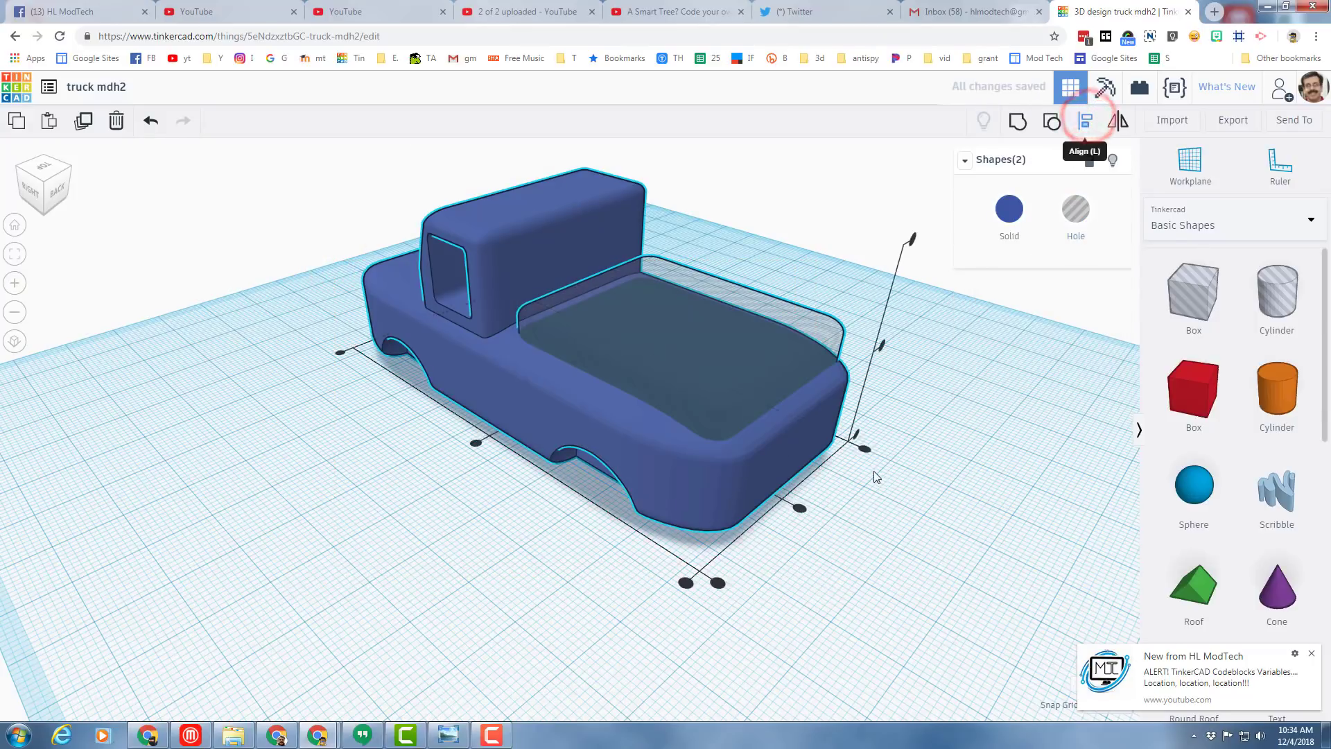
{"action": "left_click", "coordinate": [799, 507]}
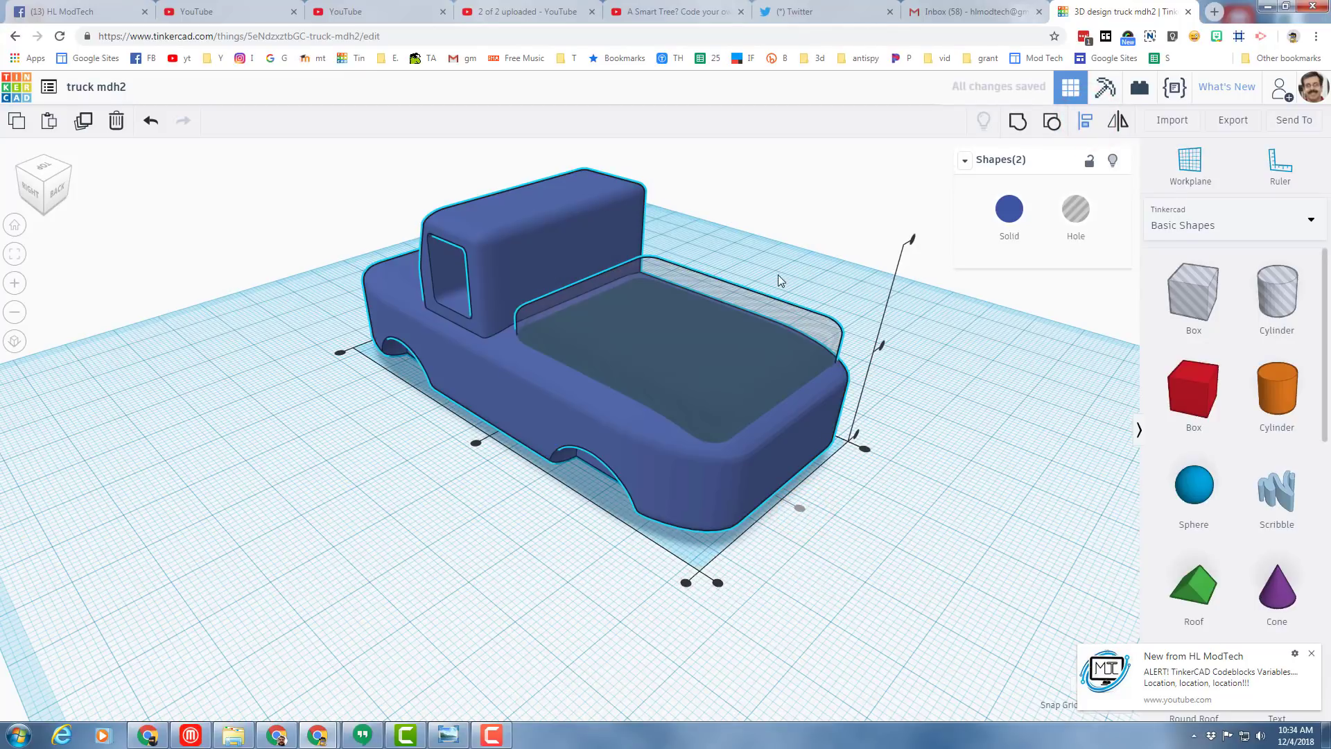
{"action": "left_click", "coordinate": [1017, 121]}
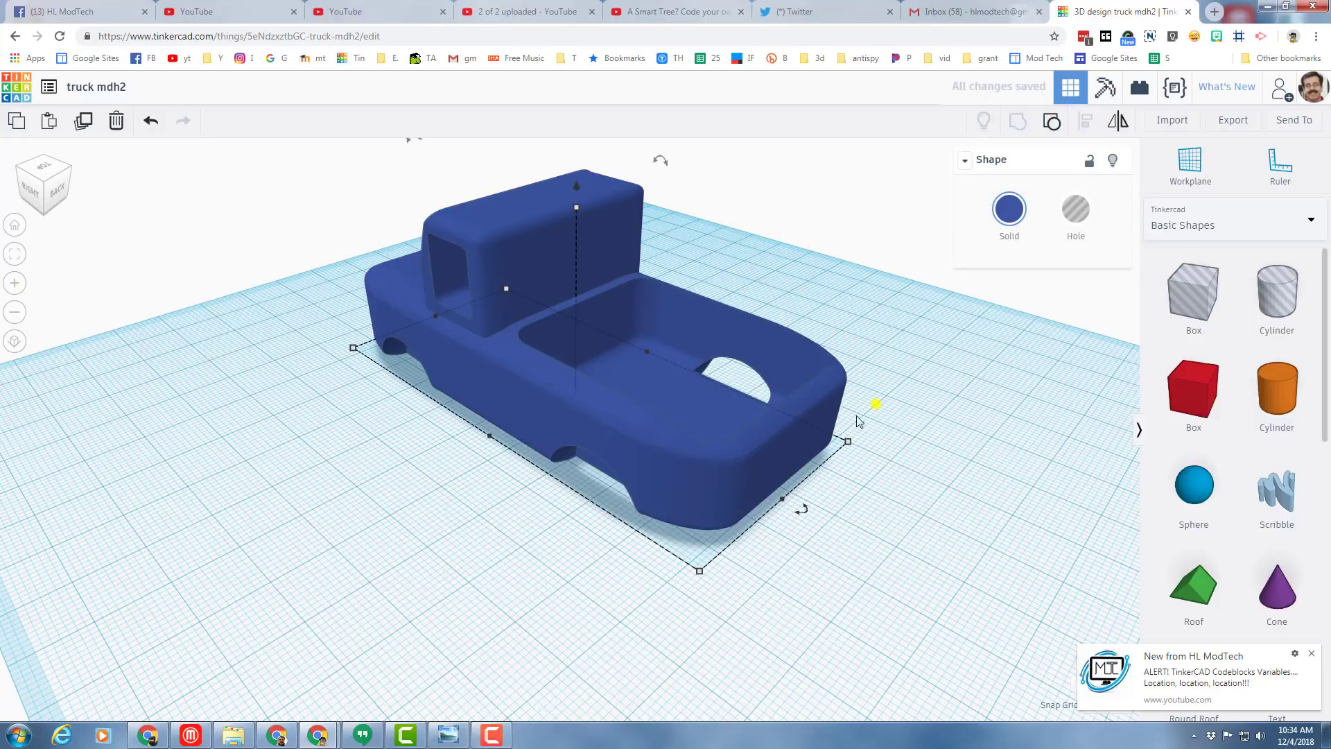
{"action": "mouse_move", "coordinate": [875, 404]}
{"action": "right_mouse_down"}
{"action": "mouse_move", "coordinate": [643, 469]}
{"action": "mouse_move", "coordinate": [478, 422]}
{"action": "mouse_move", "coordinate": [468, 440]}
{"action": "mouse_move", "coordinate": [718, 463]}
{"action": "mouse_move", "coordinate": [667, 446]}
{"action": "mouse_move", "coordinate": [723, 444]}
{"action": "right_mouse_up"}
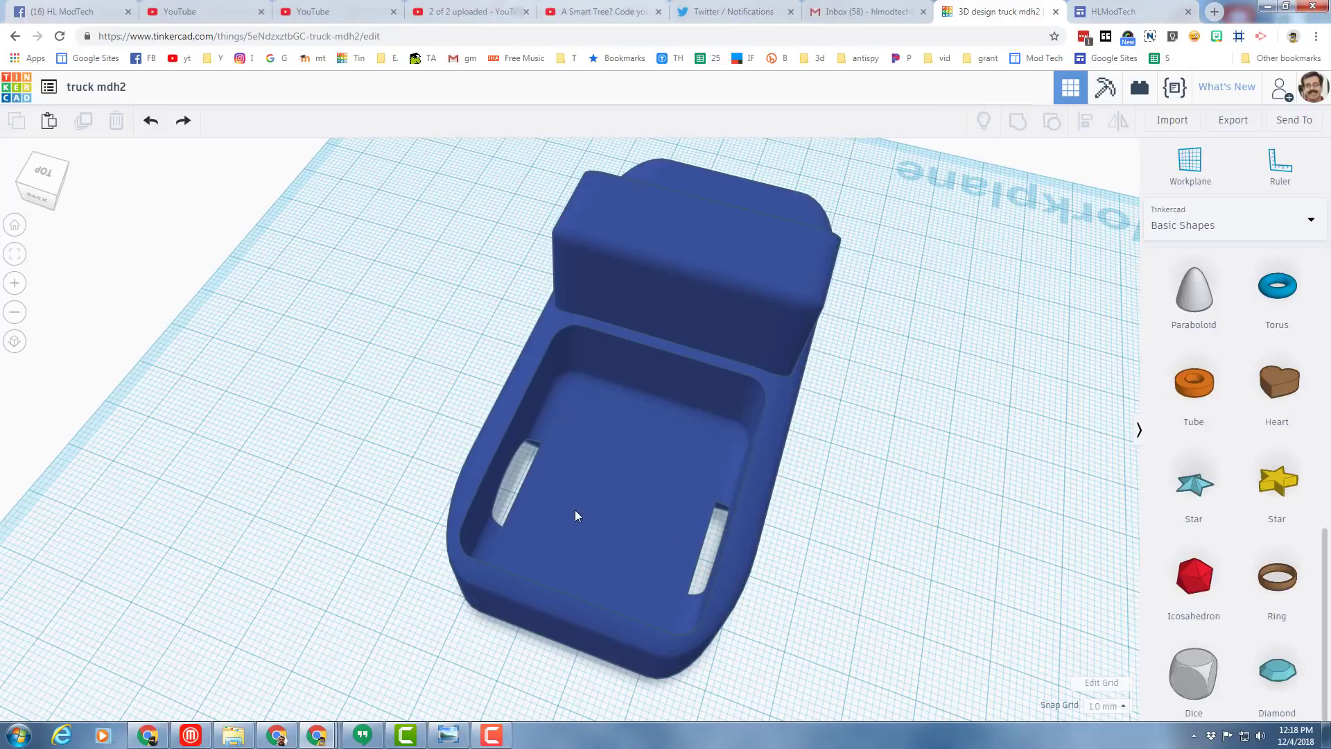
Step: Ungroup the truck repeatedly until the body and all holes are separate pieces
{"action": "left_click", "coordinate": [572, 505]}
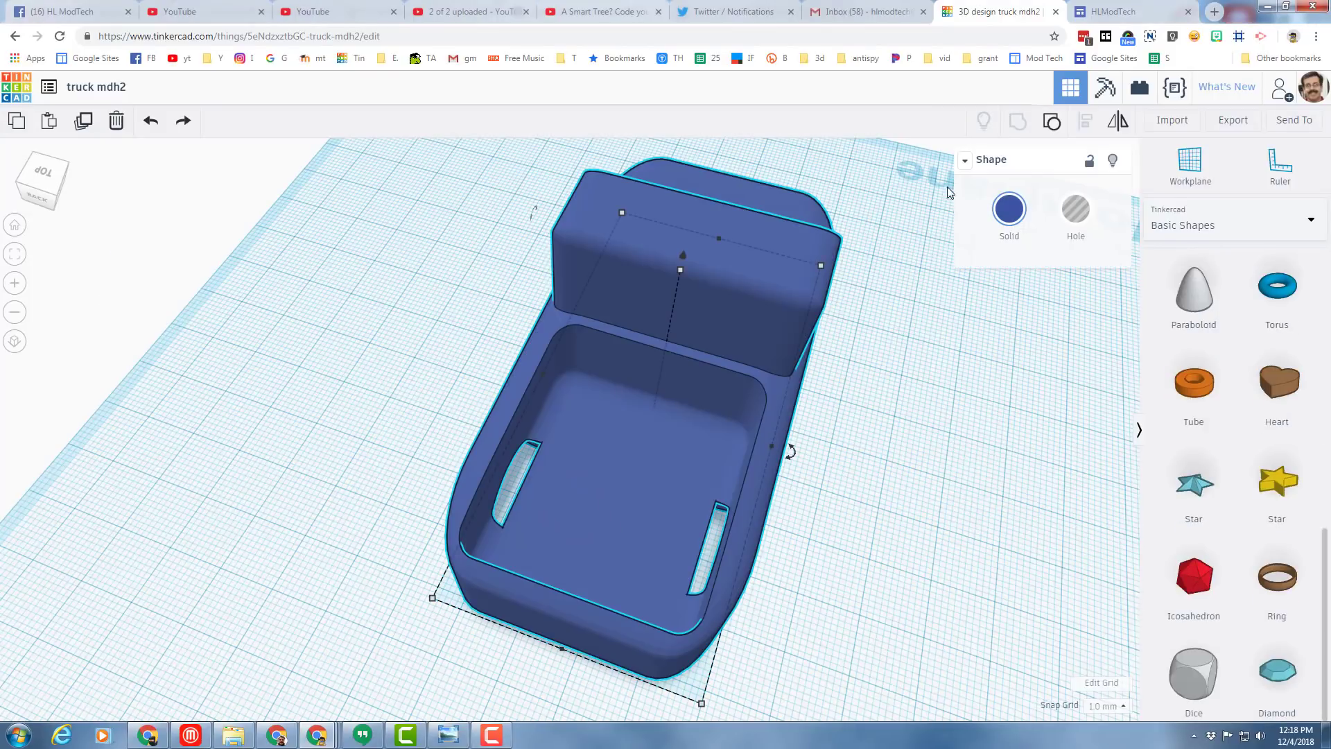
{"action": "left_click", "coordinate": [1050, 122]}
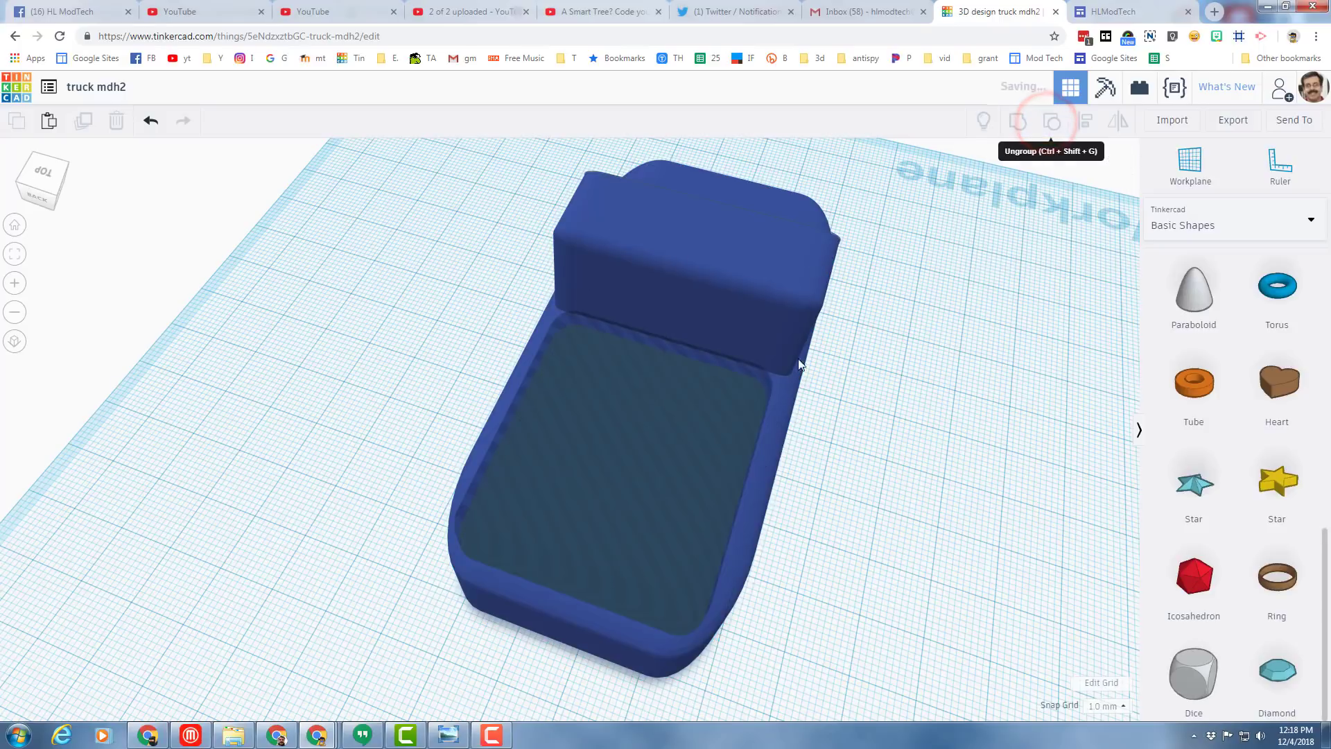
{"action": "left_click", "coordinate": [772, 432]}
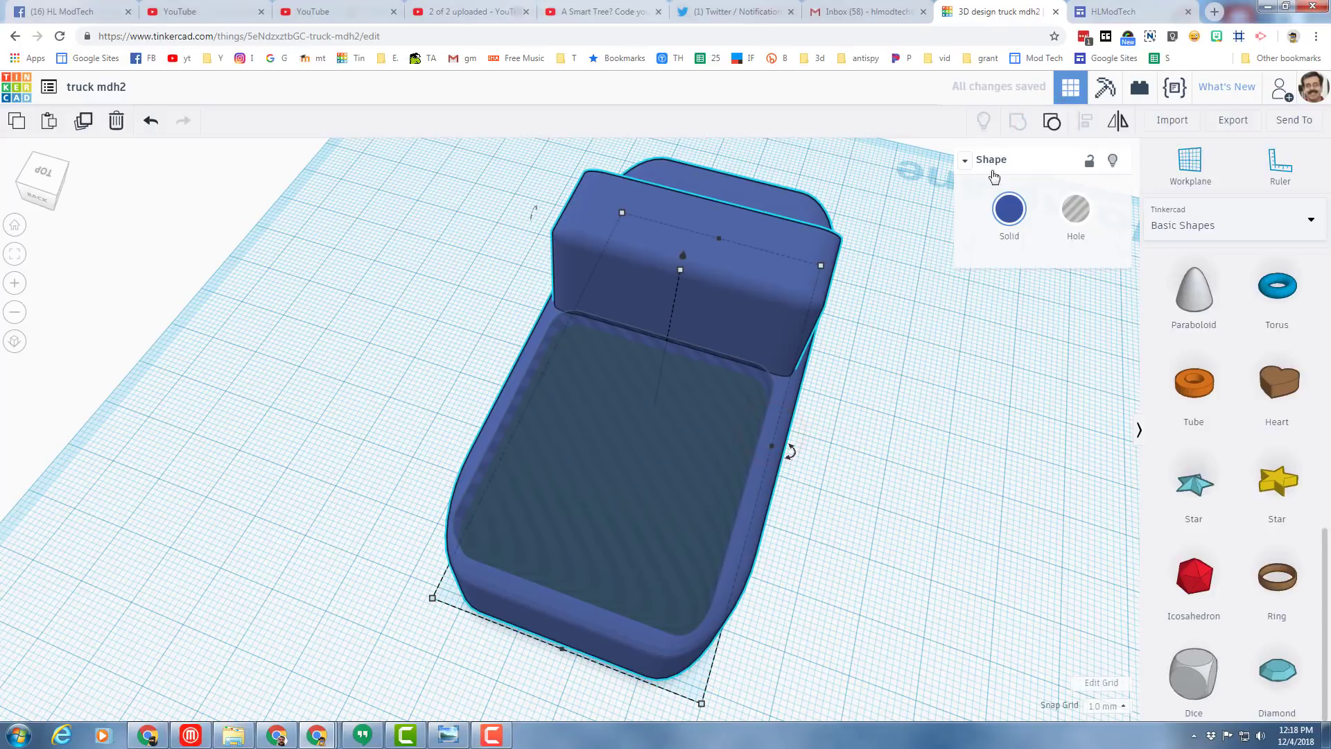
{"action": "left_click", "coordinate": [1053, 122]}
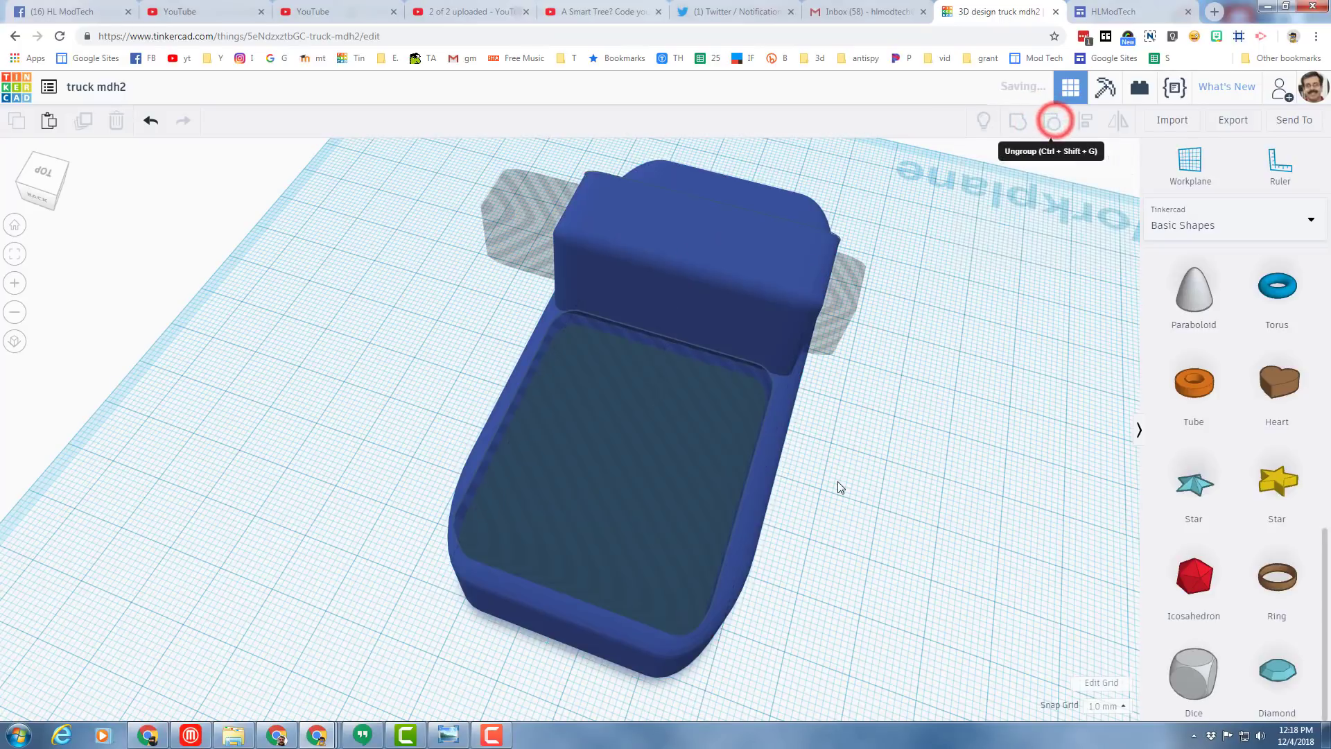
{"action": "left_click", "coordinate": [760, 517]}
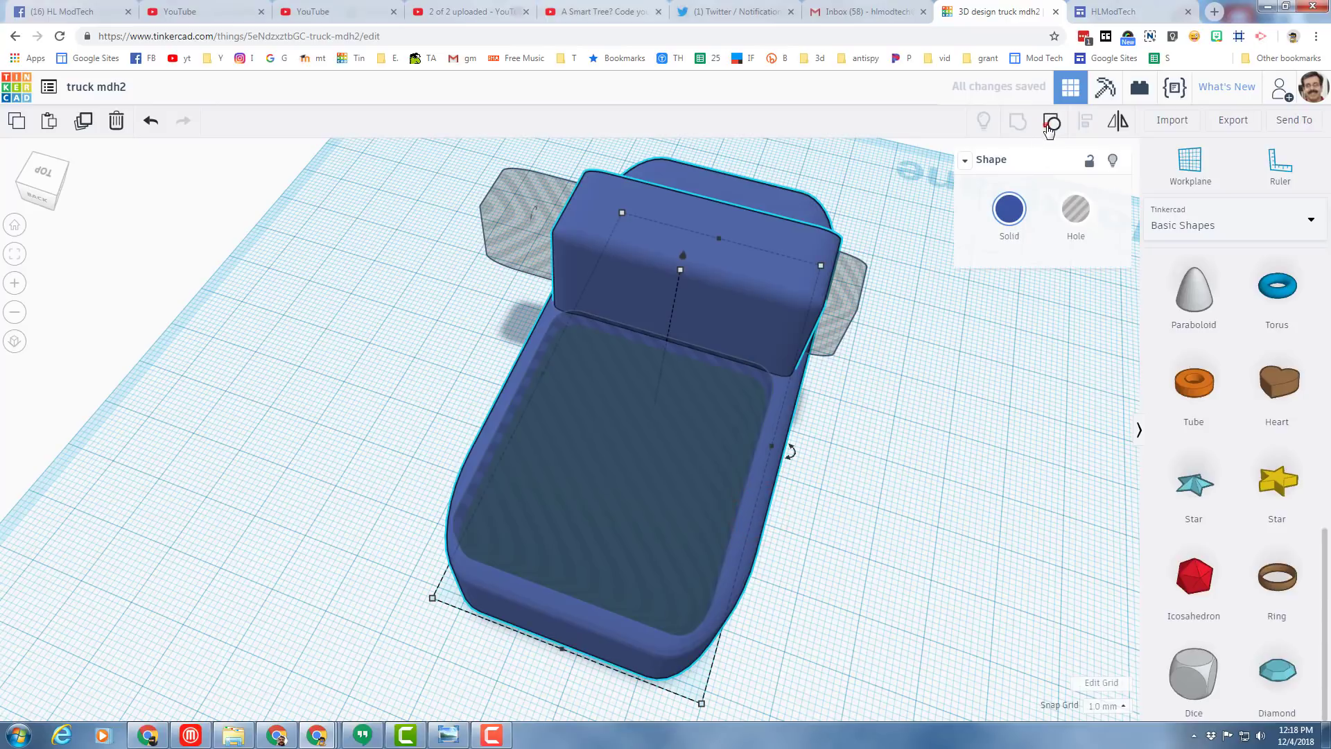
{"action": "left_click", "coordinate": [1052, 122]}
{"action": "left_click", "coordinate": [963, 628]}
Step: Group only the body, bed hole and cab window hole, leaving the wheel-well holes separate
{"action": "mouse_move", "coordinate": [831, 594]}
{"action": "right_mouse_down"}
{"action": "mouse_move", "coordinate": [760, 555]}
{"action": "mouse_move", "coordinate": [533, 590]}
{"action": "right_mouse_up"}
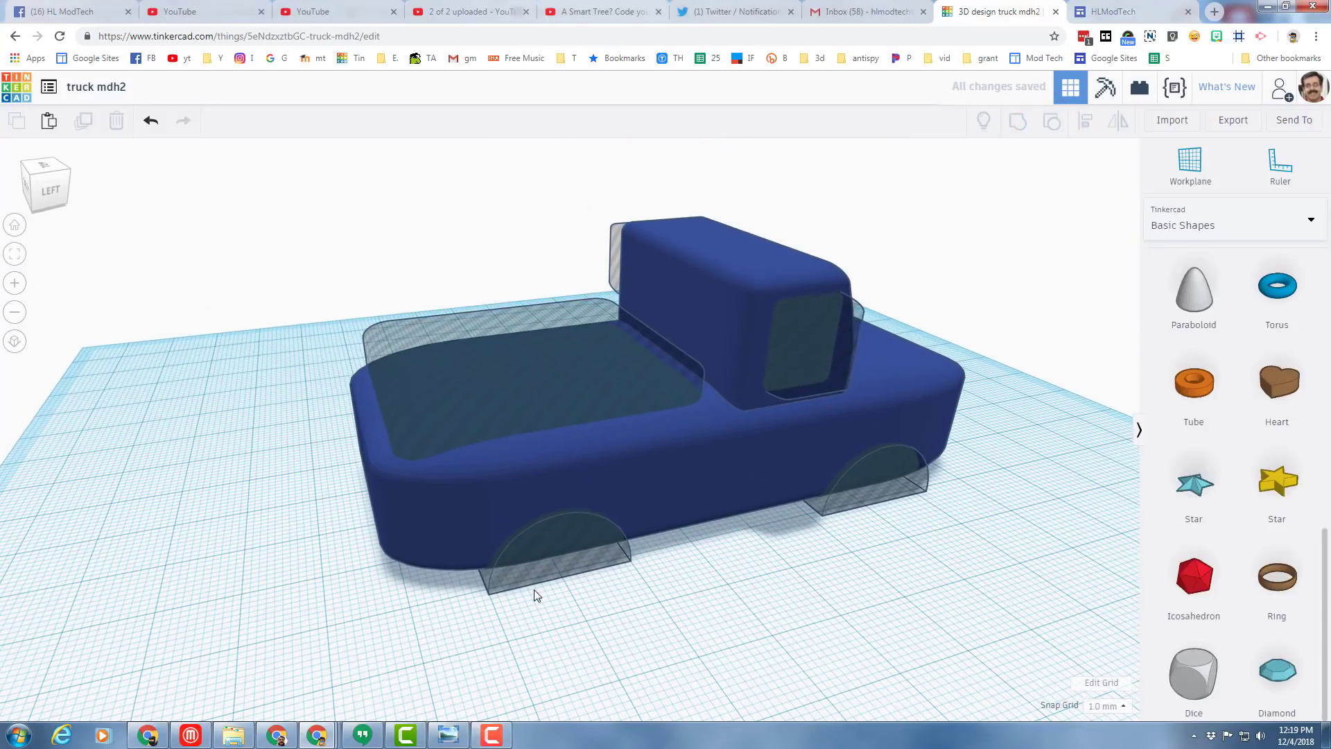
{"action": "left_click", "coordinate": [405, 508], "text": "shift"}
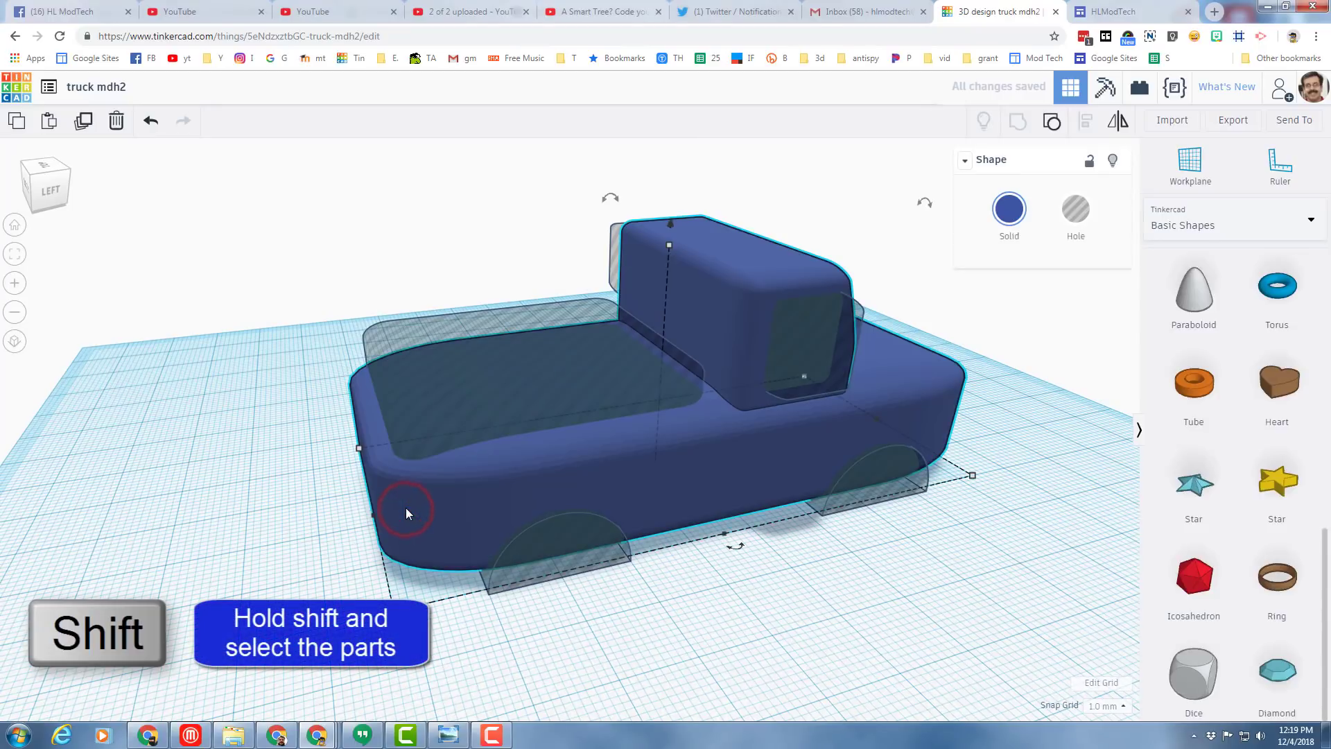
{"action": "left_click", "coordinate": [445, 387], "text": "shift"}
{"action": "left_click", "coordinate": [821, 339], "text": "shift"}
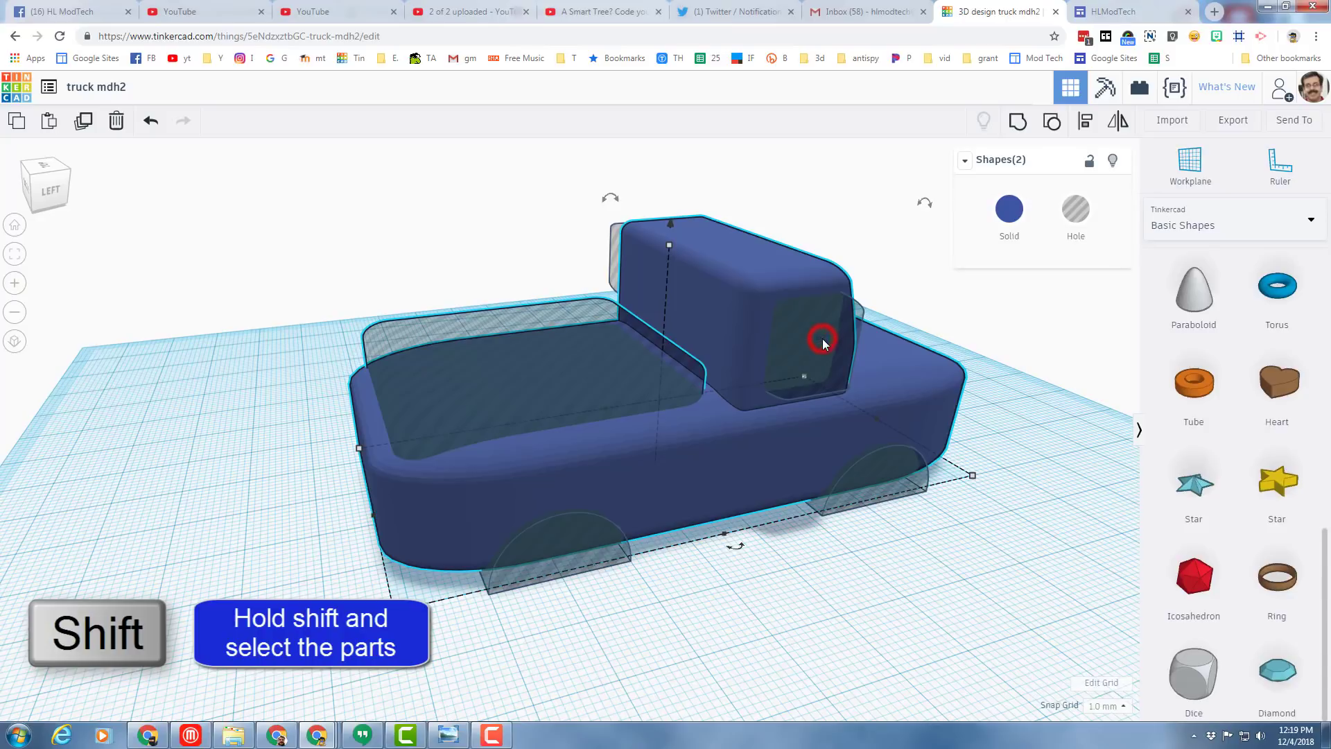
{"action": "left_click", "coordinate": [789, 362], "text": "shift"}
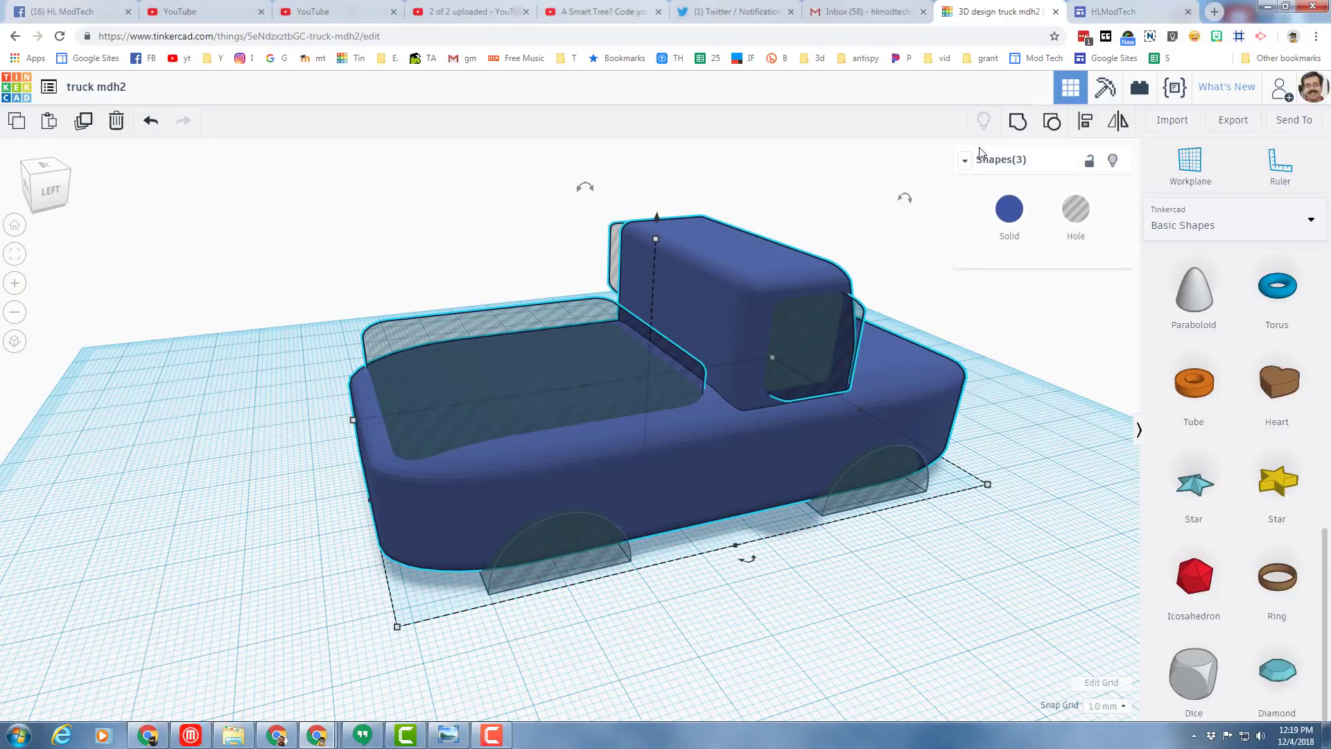
{"action": "left_click", "coordinate": [1020, 121]}
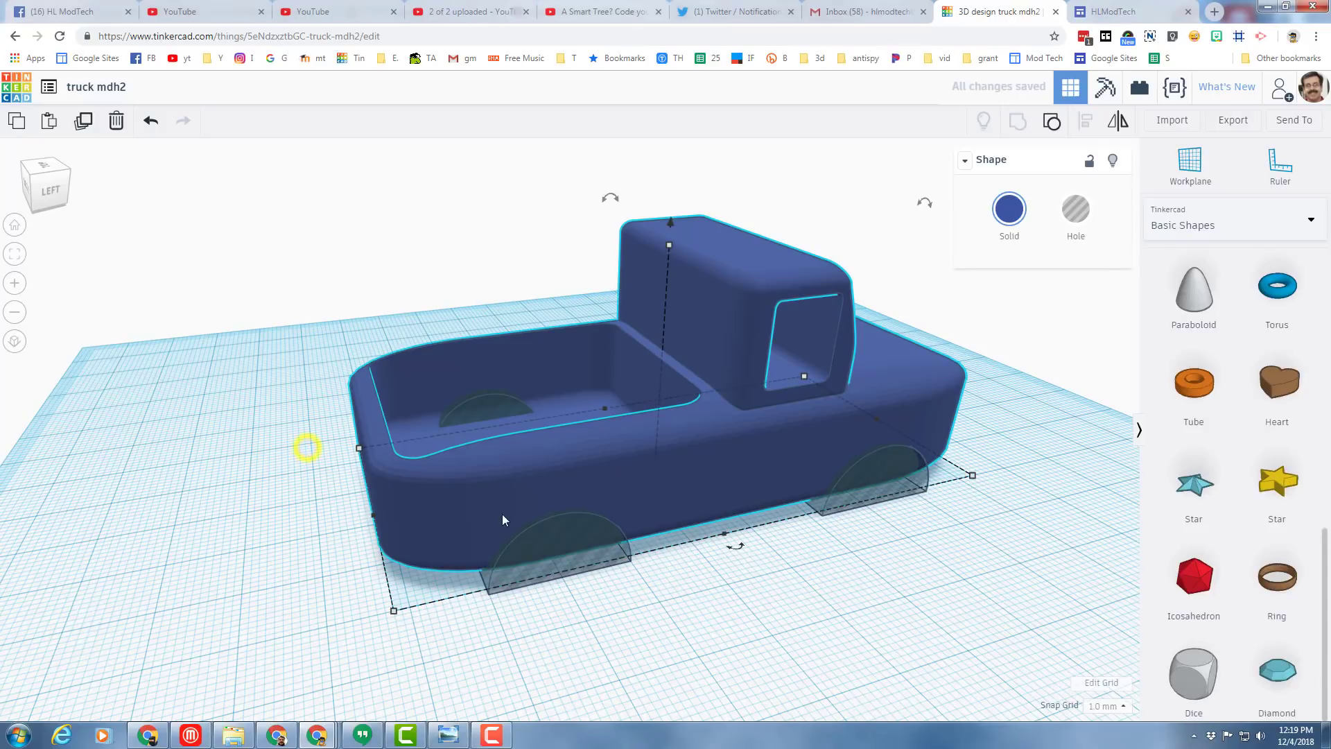
{"action": "right_click_drag", "start_coordinate": [504, 514], "coordinate": [579, 485]}
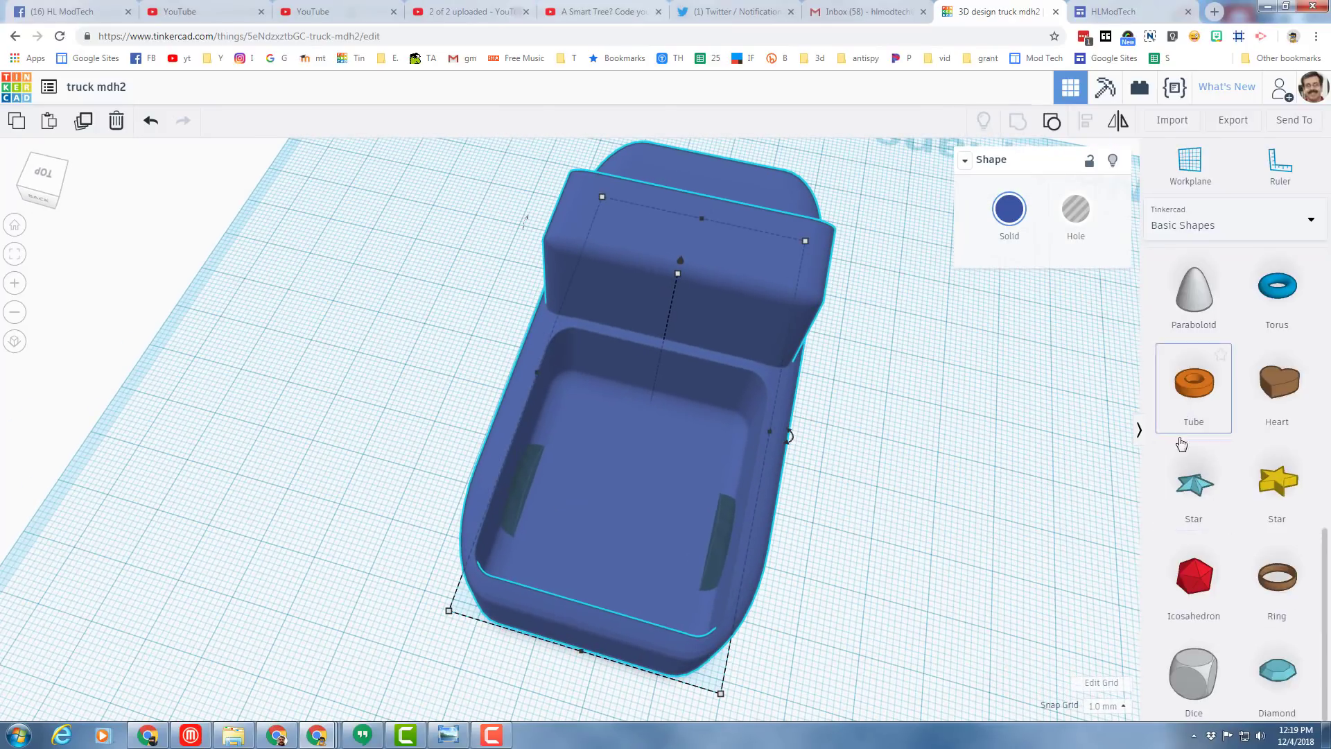
{"action": "scroll", "coordinate": [1182, 438], "scroll_direction": "up", "scroll_amount": 1}
{"action": "scroll", "coordinate": [1177, 472], "scroll_direction": "up", "scroll_amount": 2}
{"action": "scroll", "coordinate": [1177, 472], "scroll_direction": "up", "scroll_amount": 1}
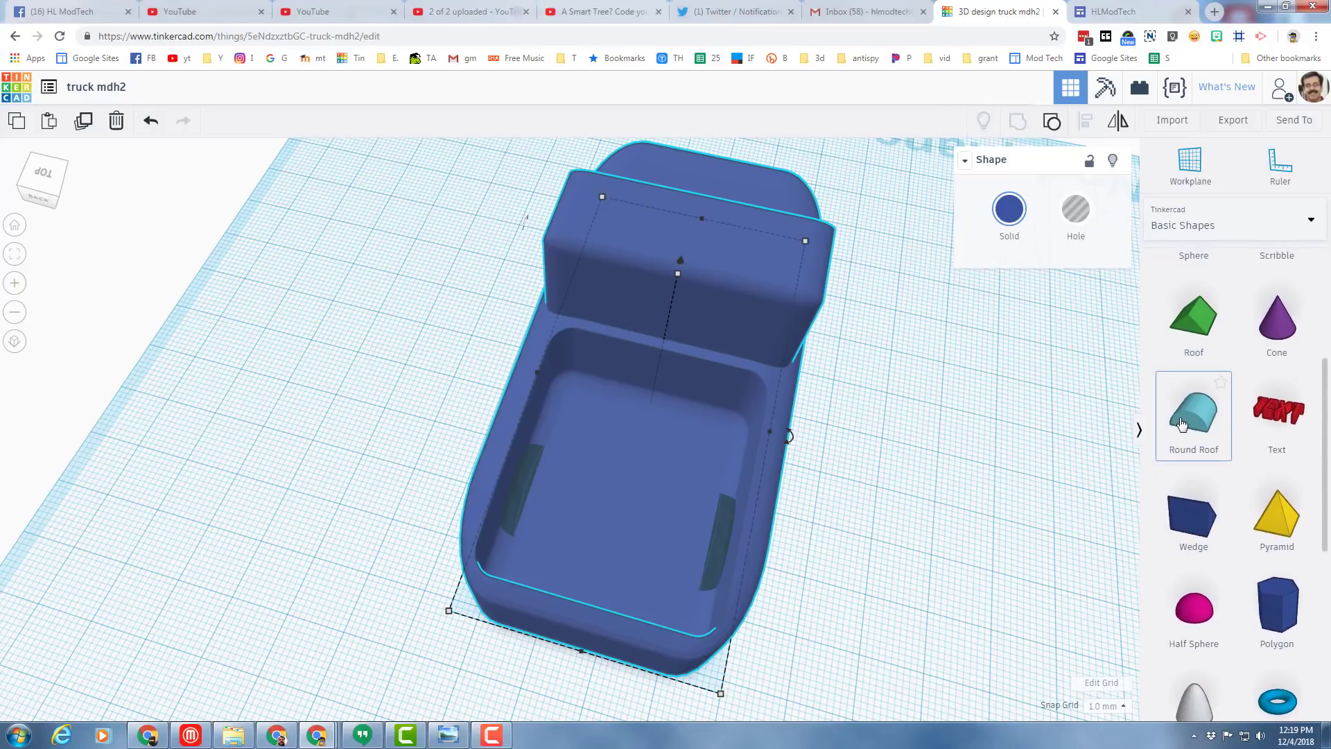
Step: Set a workplane on the bed floor and drop a Round Roof shape into the truck bed
{"action": "key", "text": "w"}
{"action": "left_click", "coordinate": [613, 501]}
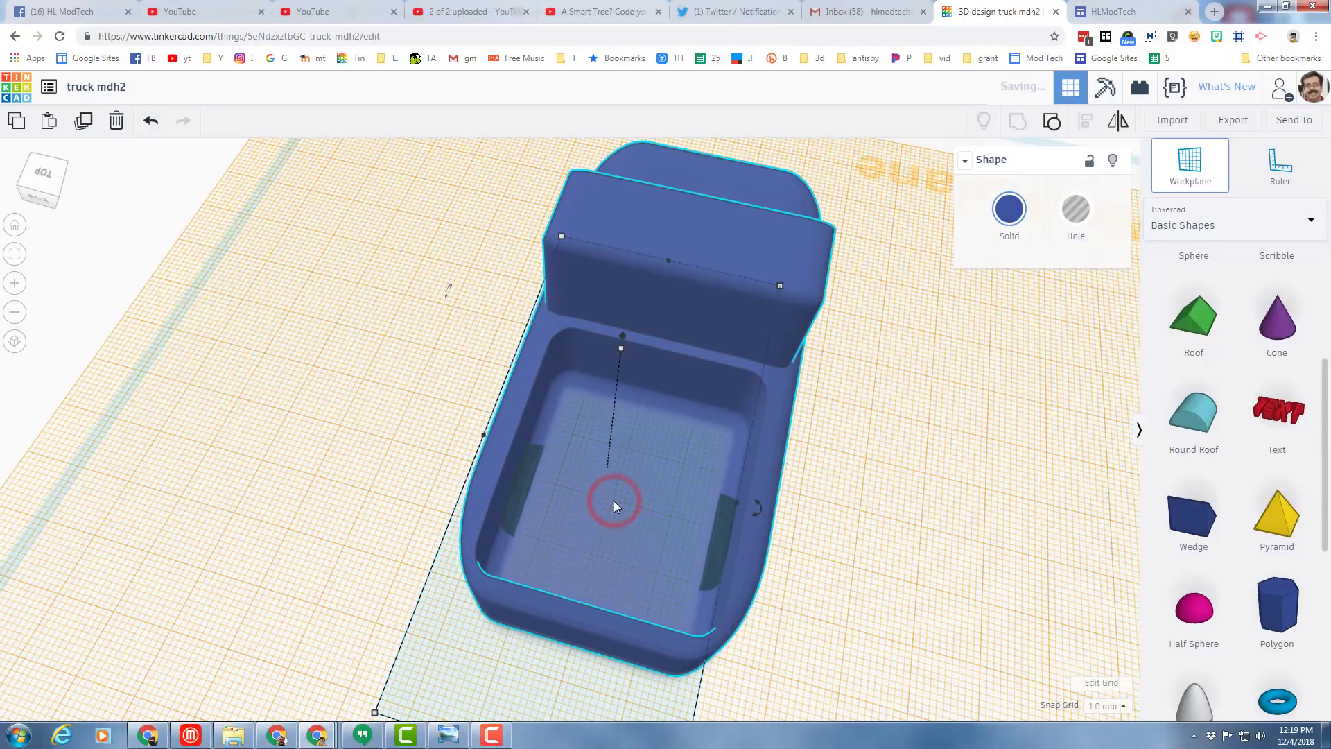
{"action": "left_click", "coordinate": [1193, 414]}
{"action": "left_click", "coordinate": [624, 502]}
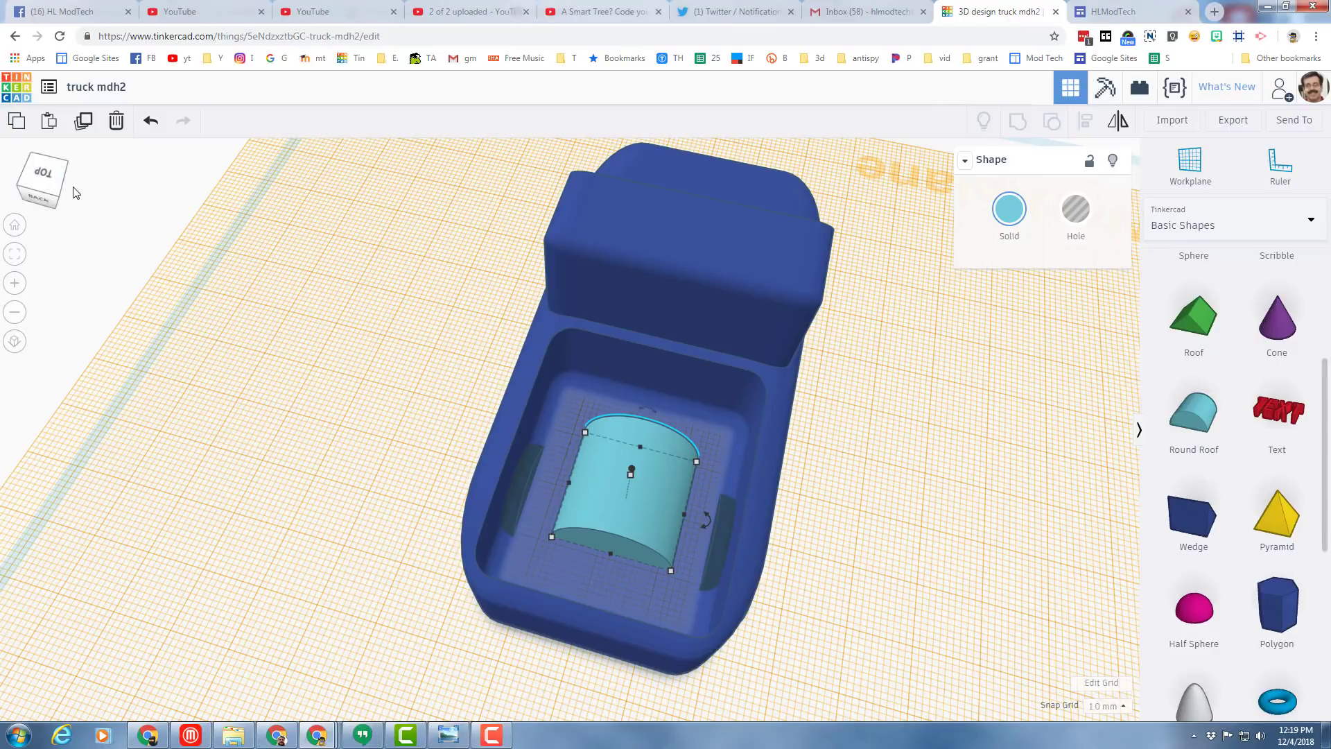
Step: Rotate the cylinder 90° so it lines up with the bed's sides
{"action": "left_click", "coordinate": [54, 179]}
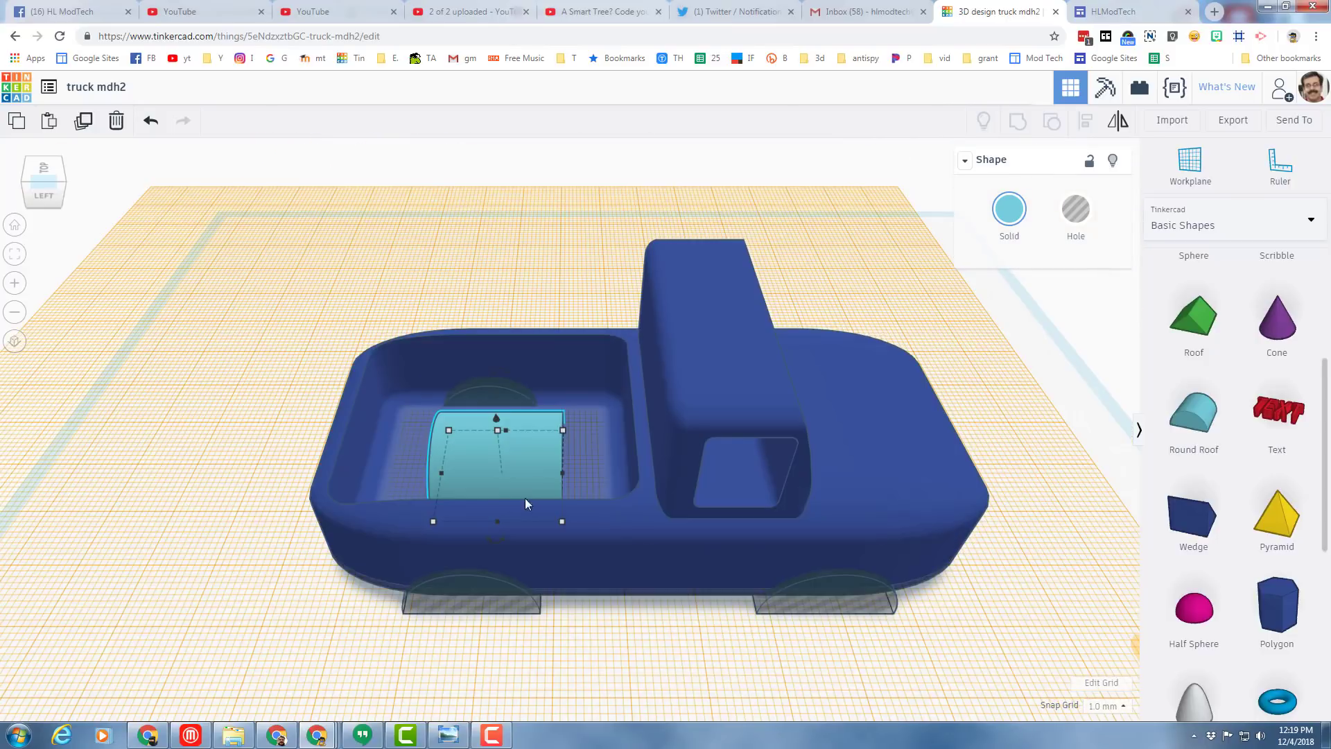
{"action": "left_click_drag", "start_coordinate": [499, 539], "coordinate": [499, 539]}
{"action": "right_click_drag", "start_coordinate": [603, 487], "coordinate": [557, 515]}
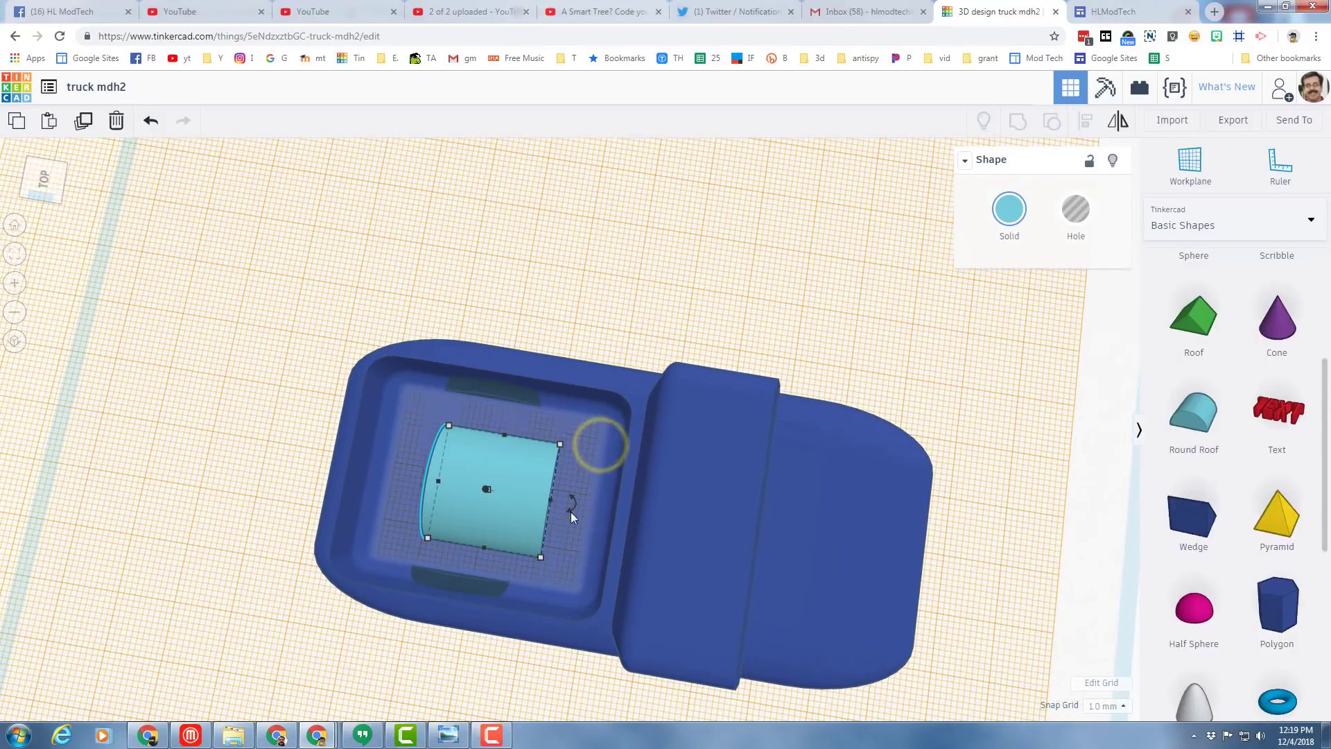
{"action": "mouse_move", "coordinate": [575, 506]}
{"action": "left_mouse_down"}
{"action": "mouse_move", "coordinate": [450, 552]}
{"action": "mouse_move", "coordinate": [476, 569]}
{"action": "mouse_move", "coordinate": [440, 563]}
{"action": "mouse_move", "coordinate": [463, 547]}
{"action": "left_mouse_up"}
Step: Nudge the cylinder against the bed's side and shrink its depth from 20 to 9
{"action": "key", "text": "Up"}
{"action": "key", "text": "Up"}
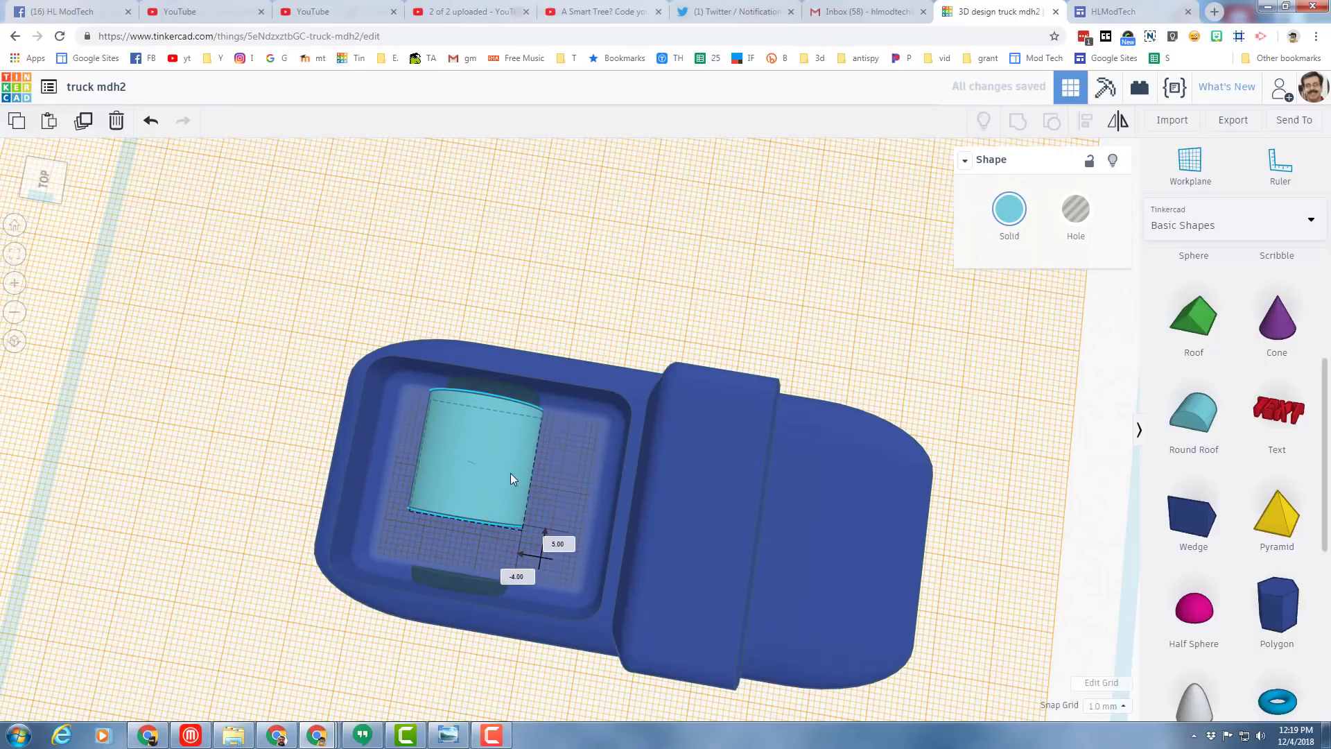
{"action": "key", "text": "Up"}
{"action": "key", "text": "Up"}
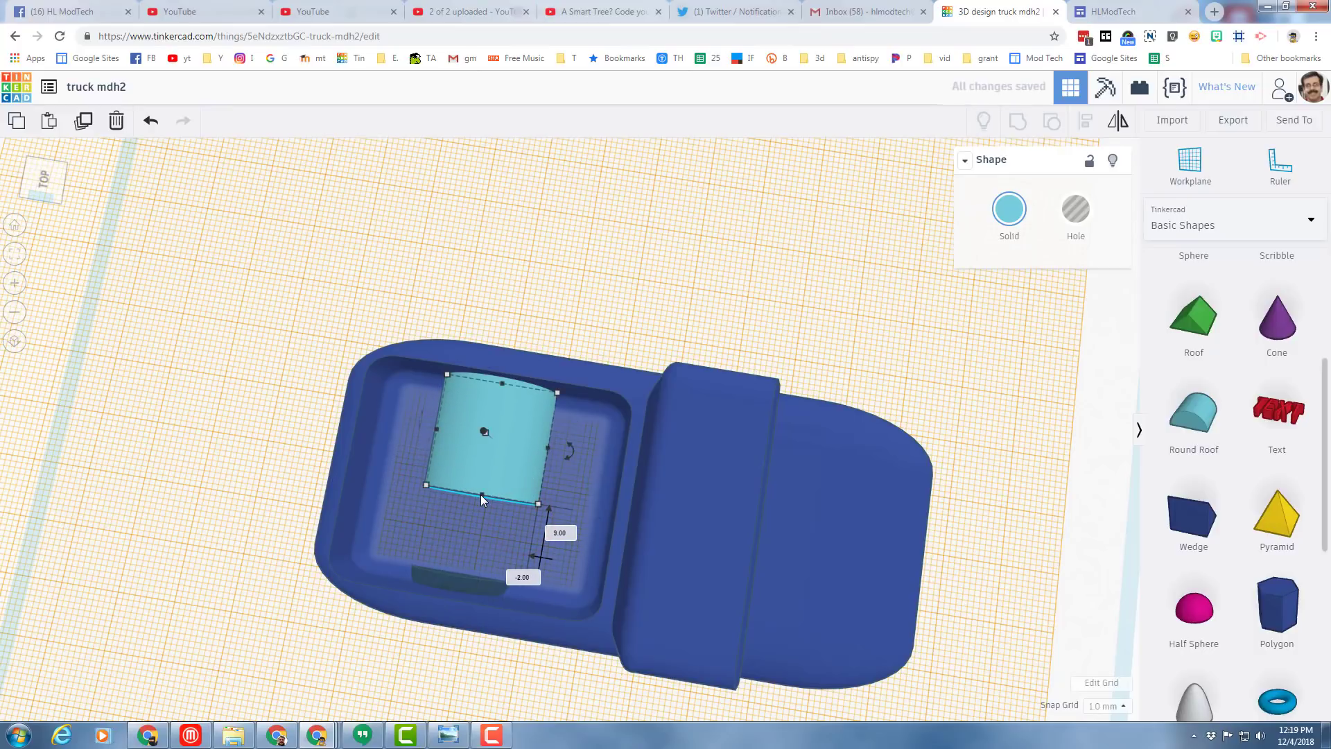
{"action": "left_click", "coordinate": [481, 494]}
{"action": "left_click_drag", "start_coordinate": [496, 448], "coordinate": [503, 427]}
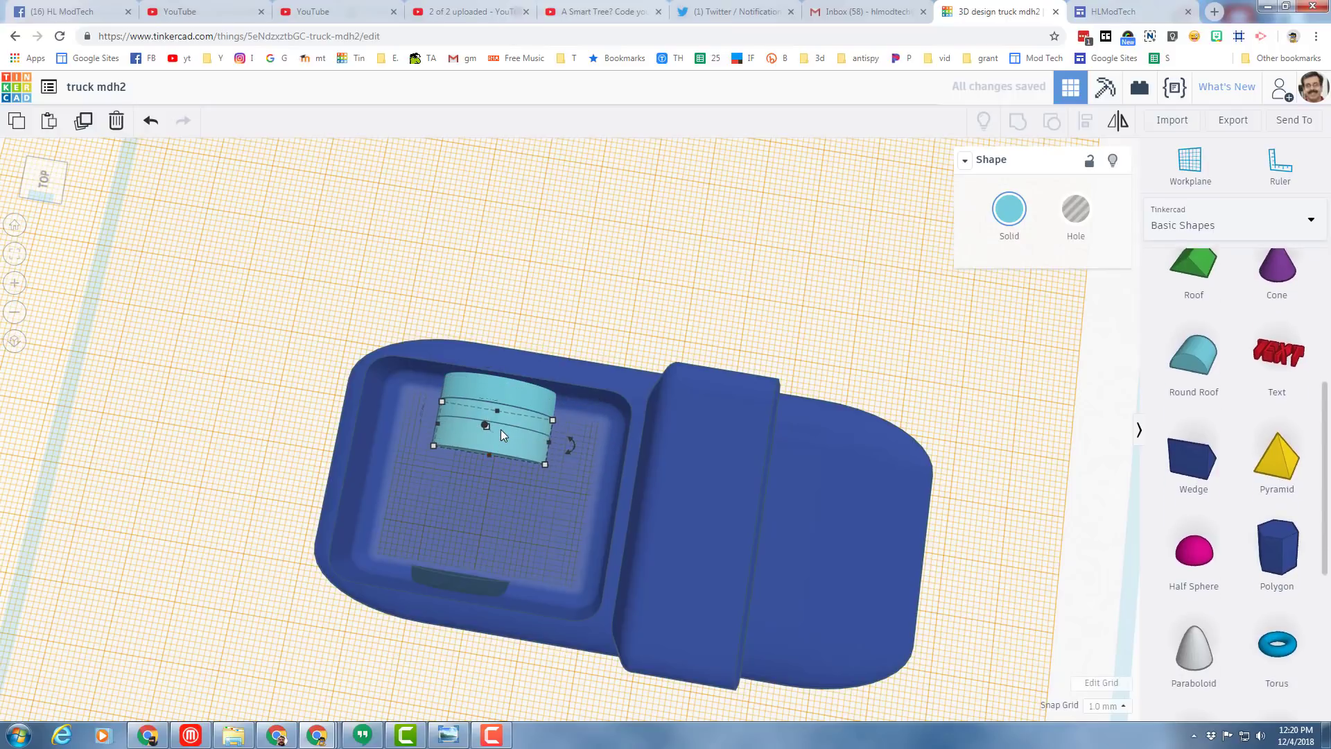
Step: Duplicate the hump, push the copy against the far bed side, and select every truck part
{"action": "key", "text": "Down"}
{"action": "key", "text": "Down"}
{"action": "key", "text": "Down"}
{"action": "key", "text": "Down"}
{"action": "key", "text": "Down"}
{"action": "key", "text": "Down"}
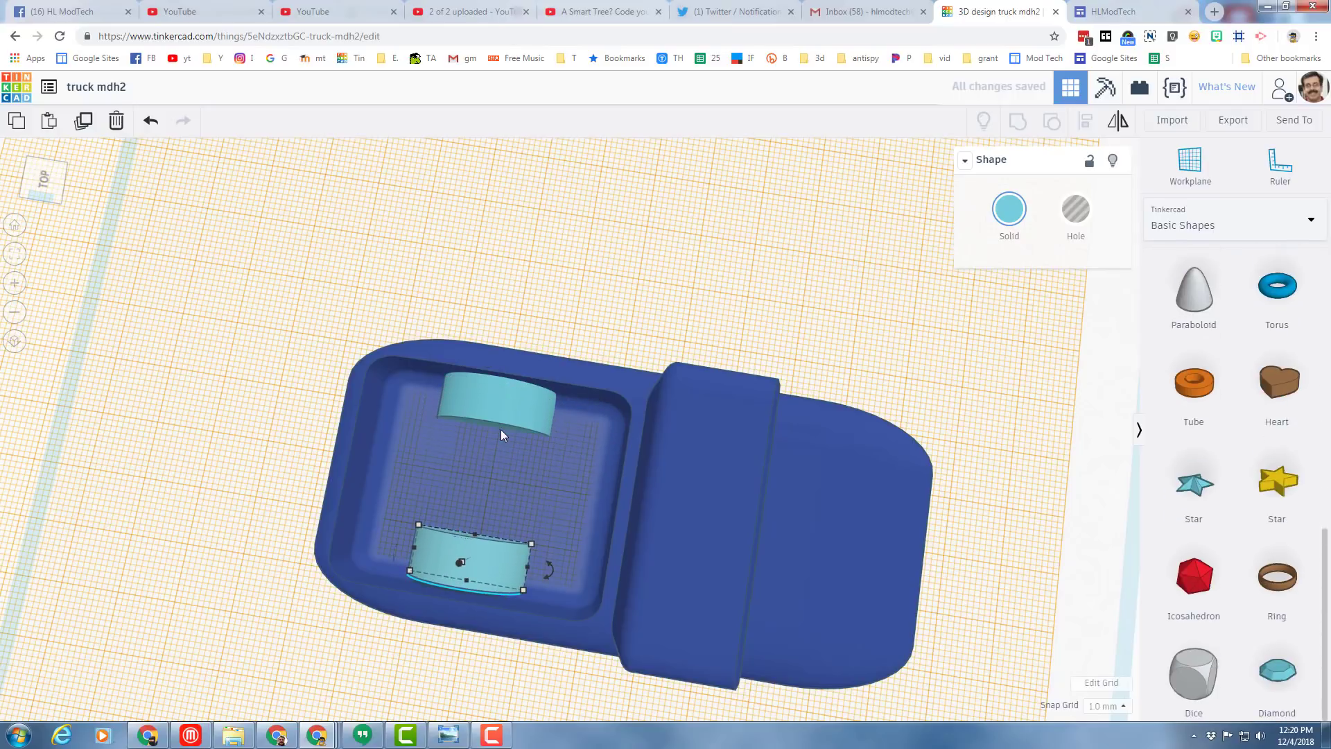
{"action": "key", "text": "Down"}
{"action": "key", "text": "Down"}
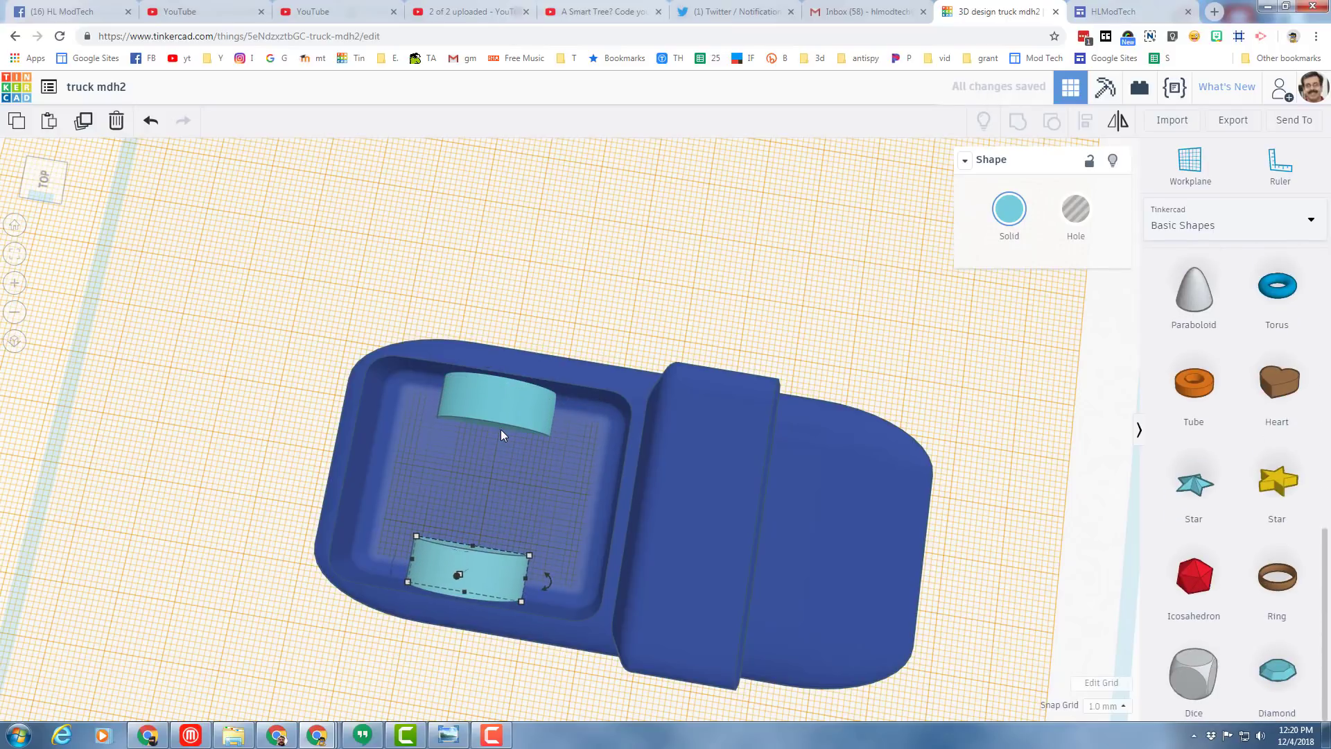
{"action": "key", "text": "Down"}
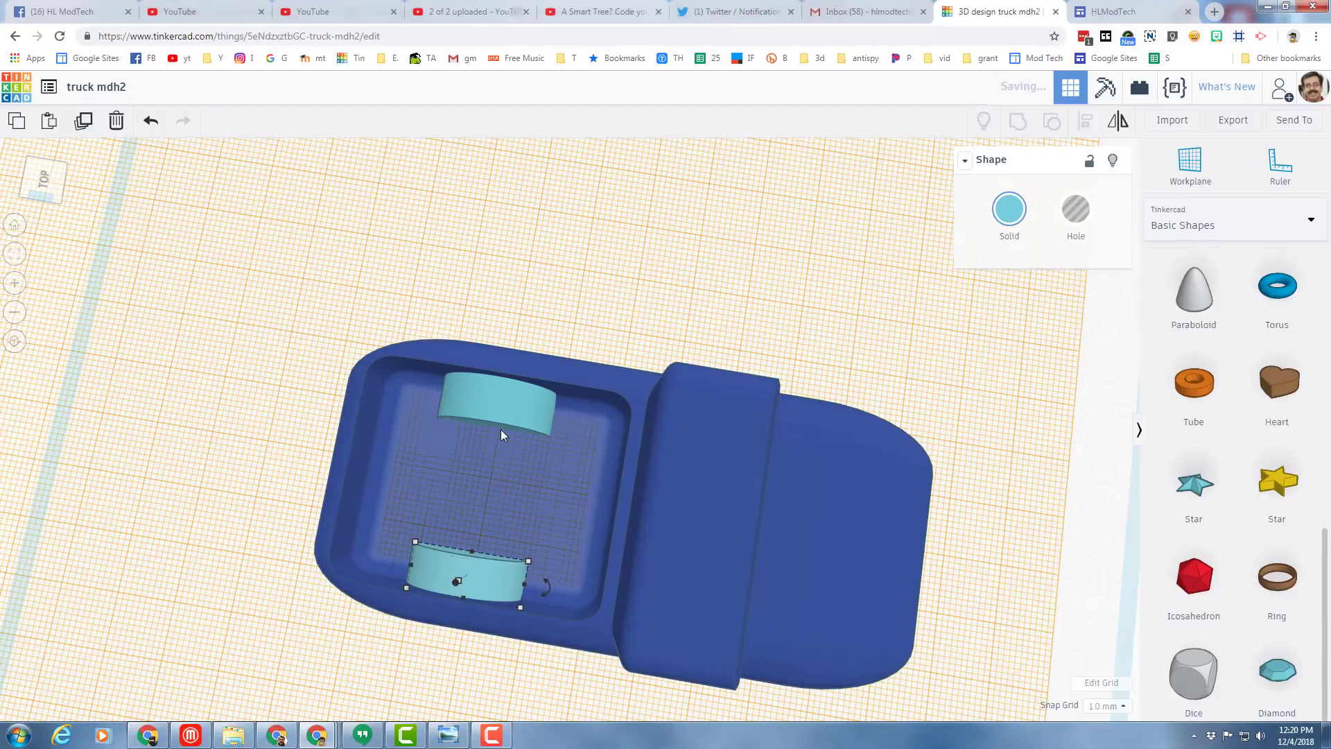
{"action": "right_click", "coordinate": [241, 244]}
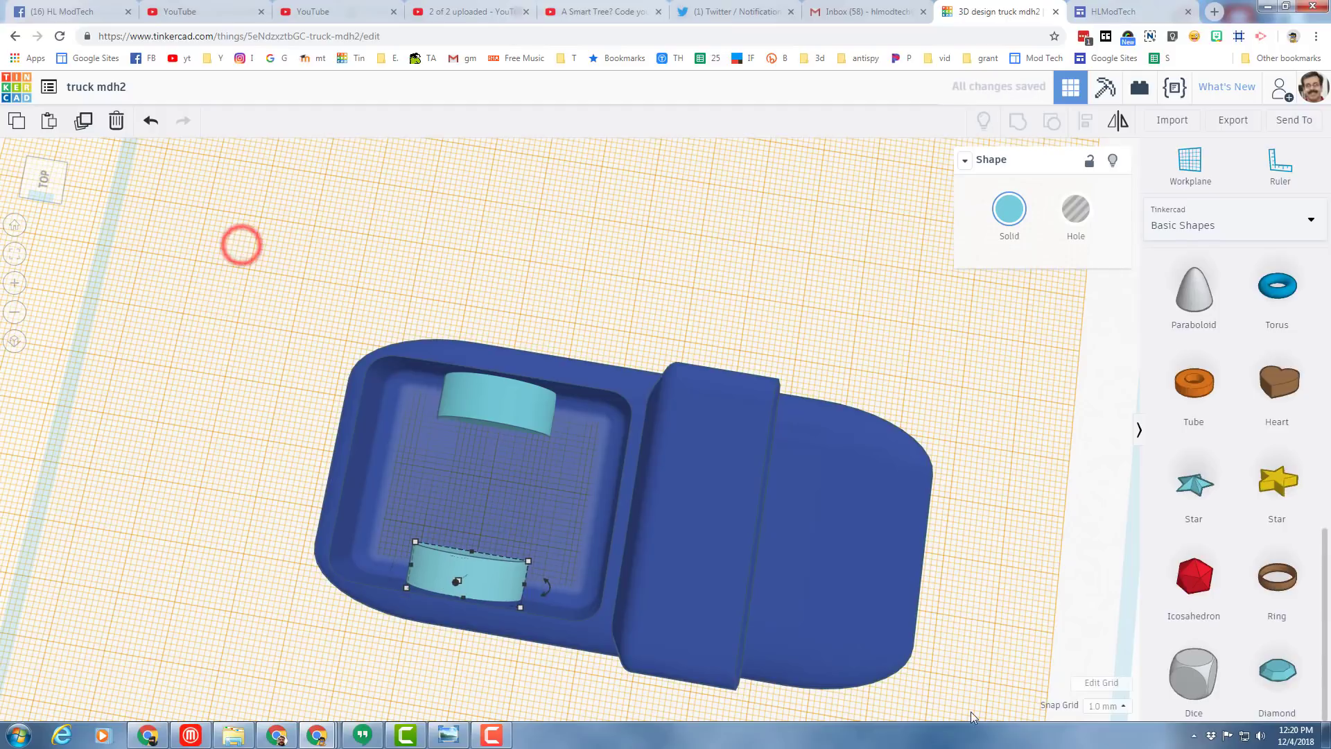
{"action": "left_click_drag", "start_coordinate": [241, 244], "coordinate": [973, 667]}
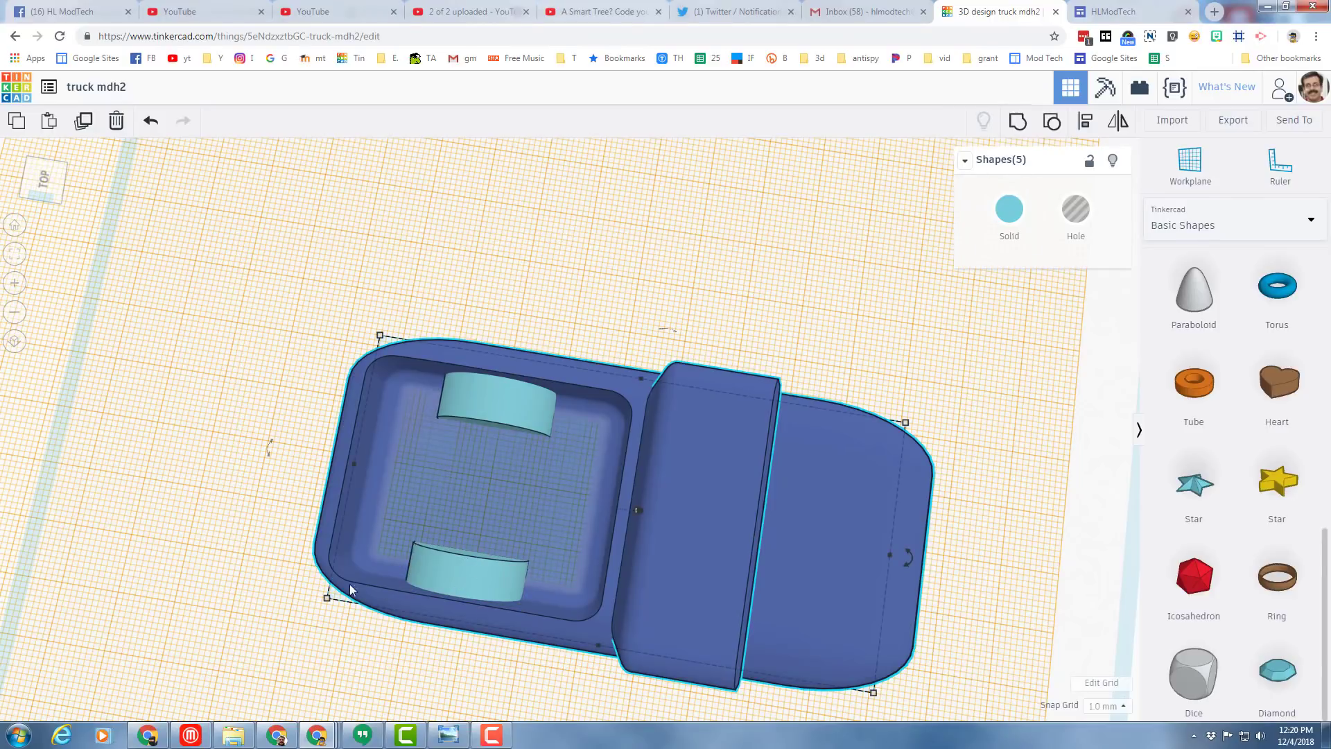
Step: Group all selected parts into one solid truck with the wheel humps built in
{"action": "left_click", "coordinate": [59, 204]}
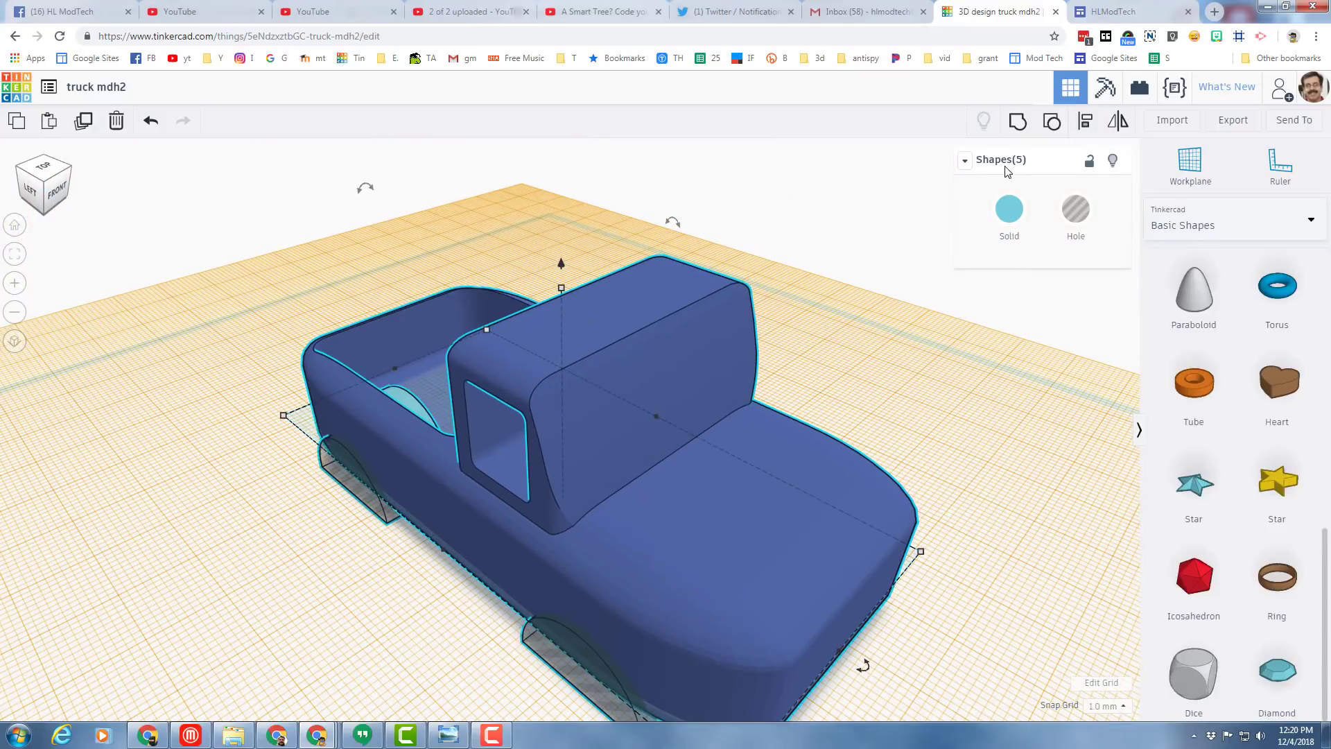
{"action": "left_click", "coordinate": [1018, 121]}
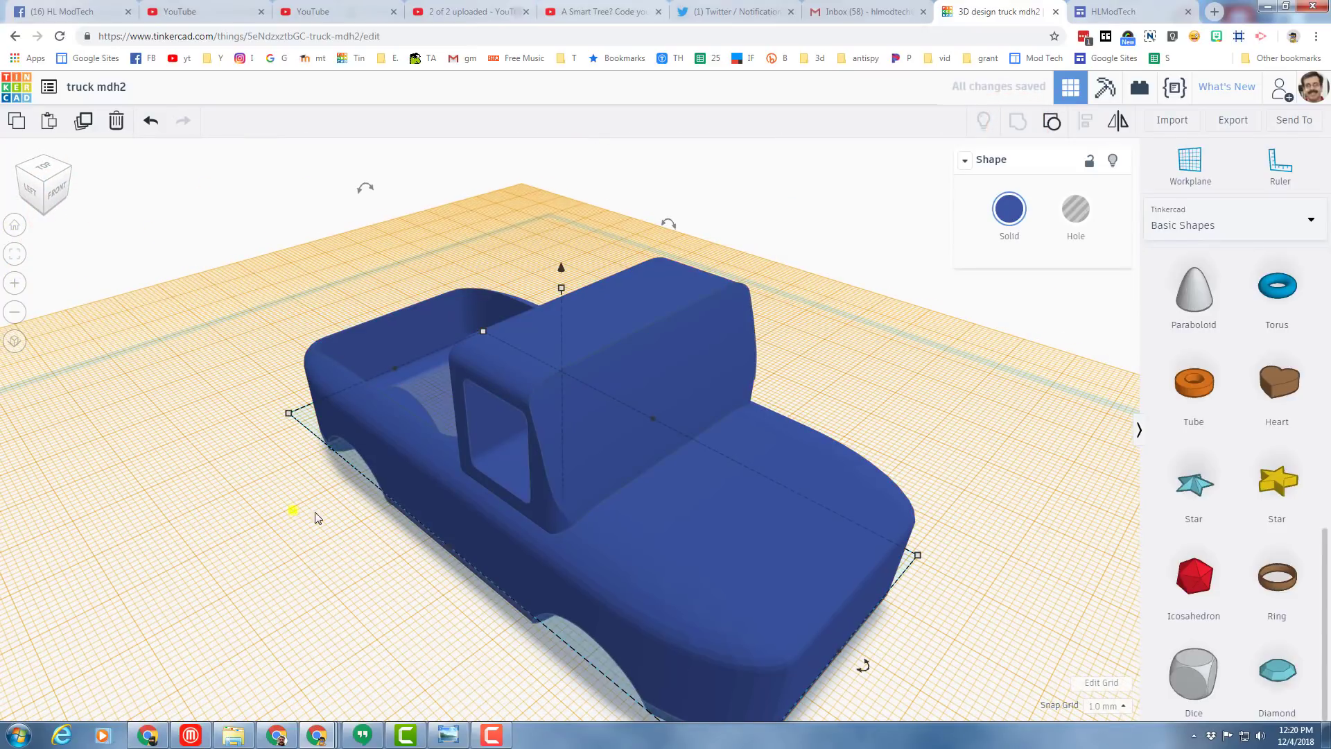
{"action": "mouse_move", "coordinate": [325, 517]}
{"action": "right_mouse_down"}
{"action": "mouse_move", "coordinate": [552, 470]}
{"action": "mouse_move", "coordinate": [754, 580]}
{"action": "mouse_move", "coordinate": [526, 537]}
{"action": "mouse_move", "coordinate": [309, 469]}
{"action": "mouse_move", "coordinate": [440, 468]}
{"action": "mouse_move", "coordinate": [444, 542]}
{"action": "mouse_move", "coordinate": [317, 505]}
{"action": "right_mouse_up"}
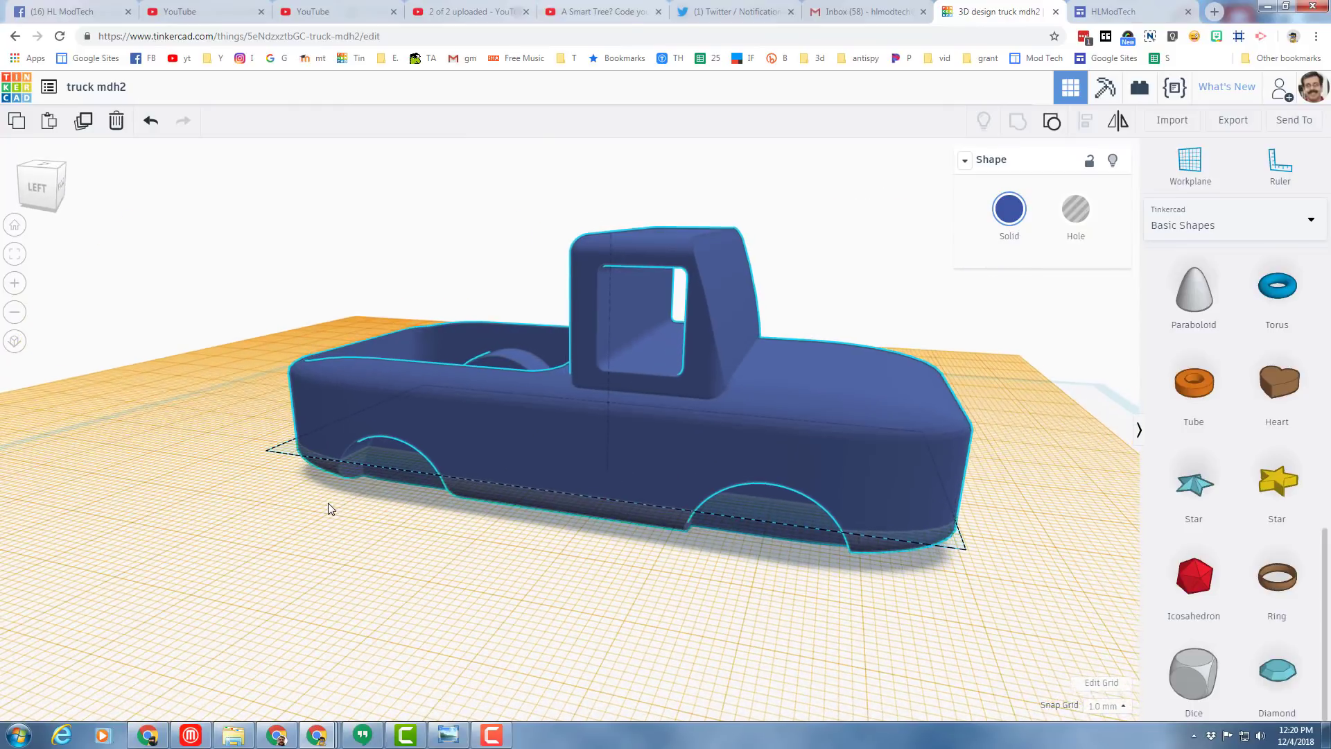
{"action": "right_click_drag", "start_coordinate": [328, 508], "coordinate": [260, 581]}
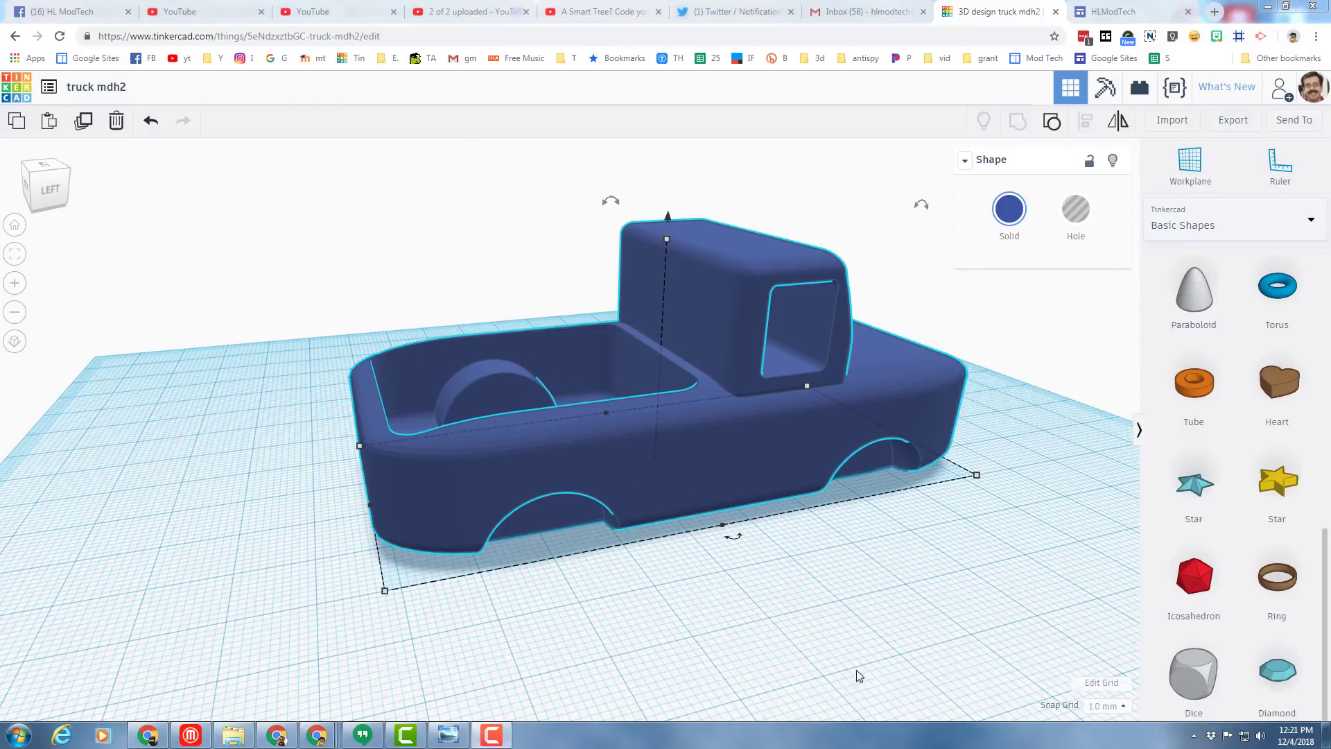
Step: Orbit around the truck to inspect it from the front, side and rear corners
{"action": "mouse_move", "coordinate": [857, 618]}
{"action": "right_mouse_down"}
{"action": "mouse_move", "coordinate": [561, 612]}
{"action": "mouse_move", "coordinate": [408, 436]}
{"action": "right_mouse_up"}
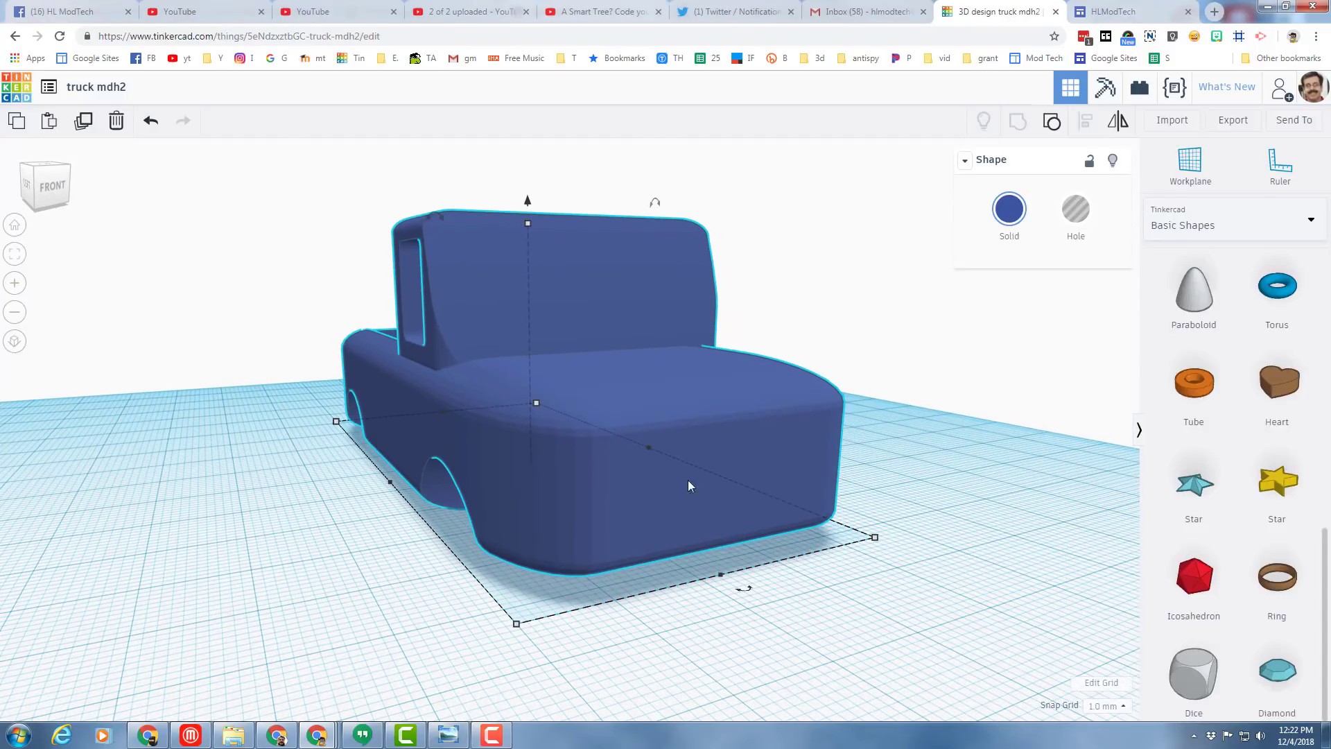
{"action": "right_click_drag", "start_coordinate": [363, 548], "coordinate": [813, 412]}
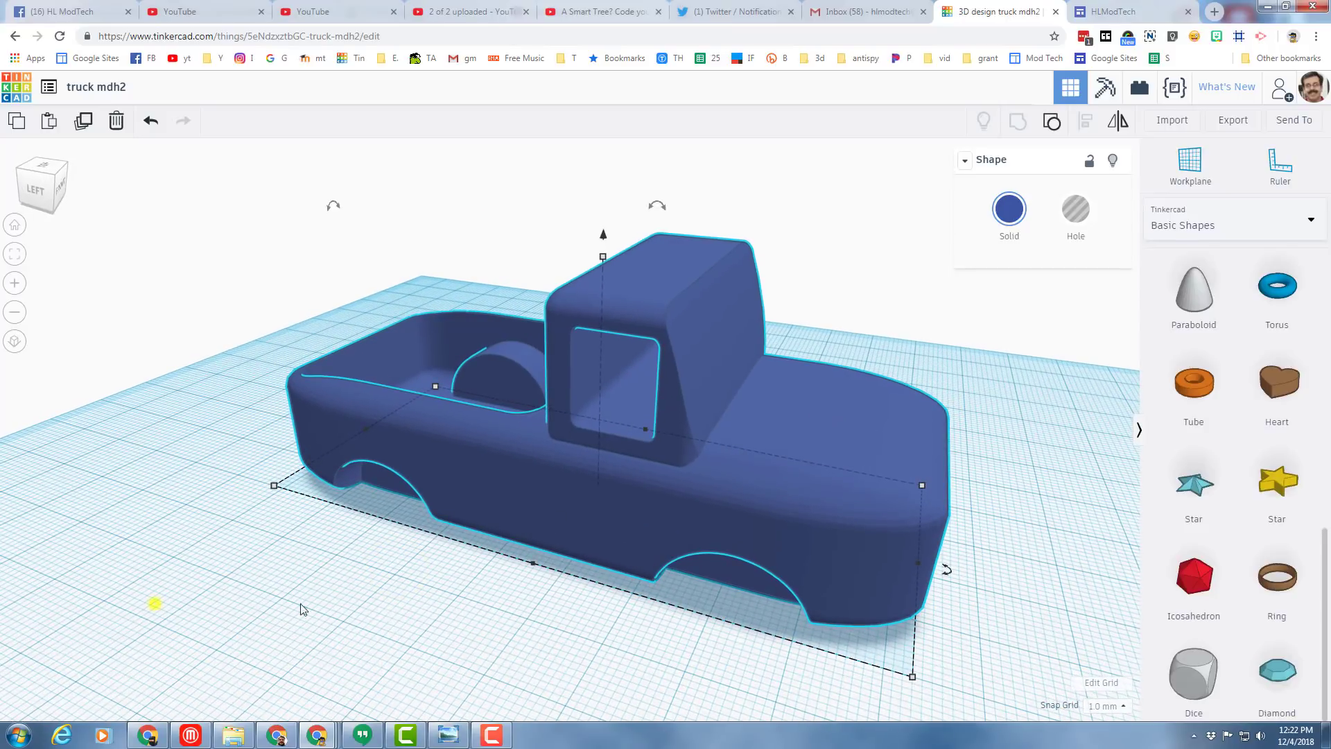
{"action": "right_click_drag", "start_coordinate": [338, 609], "coordinate": [463, 502]}
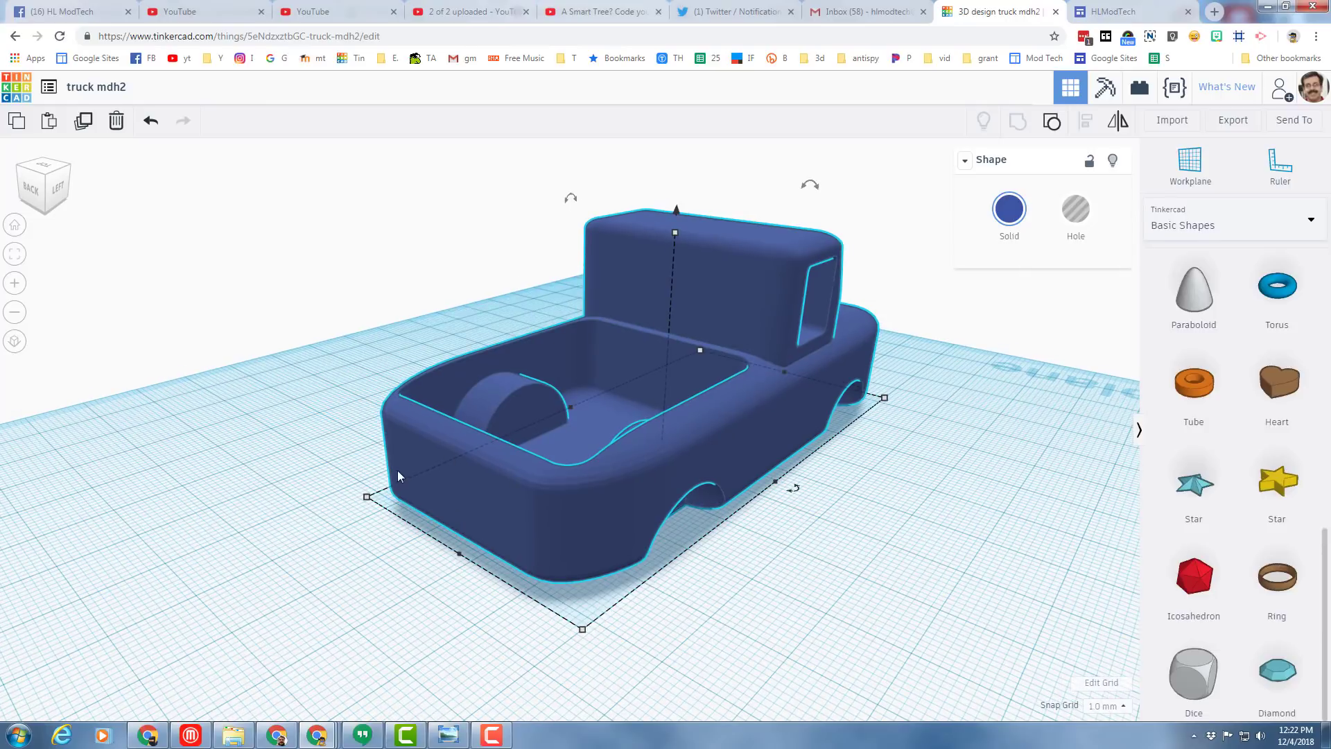
{"action": "right_click_drag", "start_coordinate": [785, 578], "coordinate": [567, 569]}
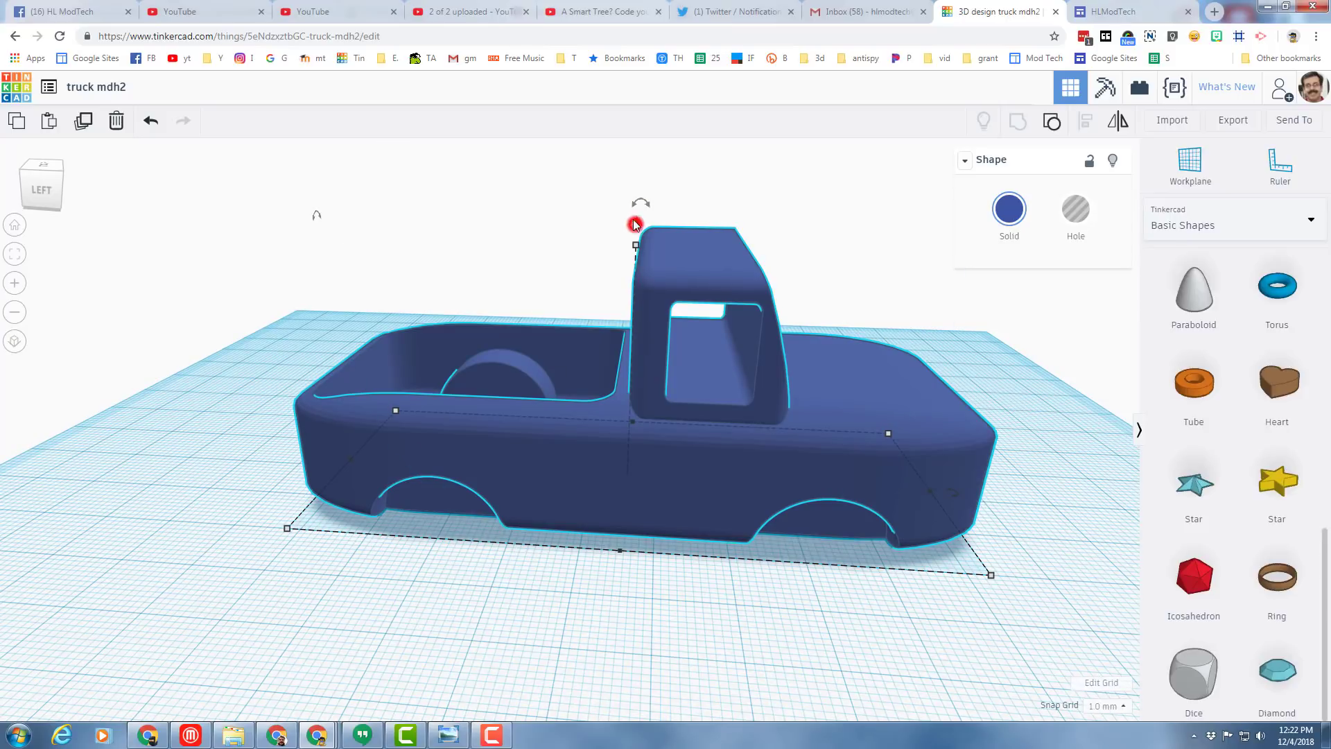
Step: Lift the merged truck body and set its elevation to 10 mm above the workplane
{"action": "left_click_drag", "start_coordinate": [635, 224], "coordinate": [636, 198]}
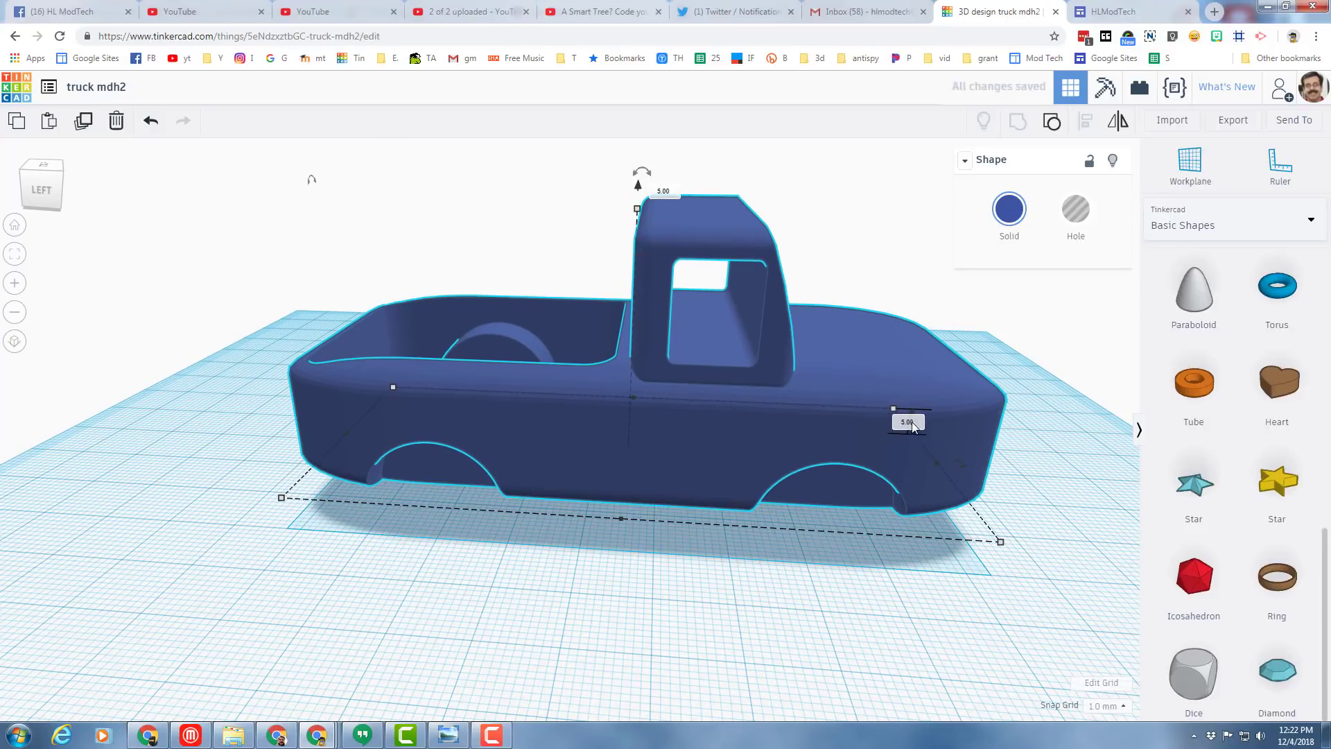
{"action": "left_click", "coordinate": [910, 421]}
{"action": "key", "text": "Return"}
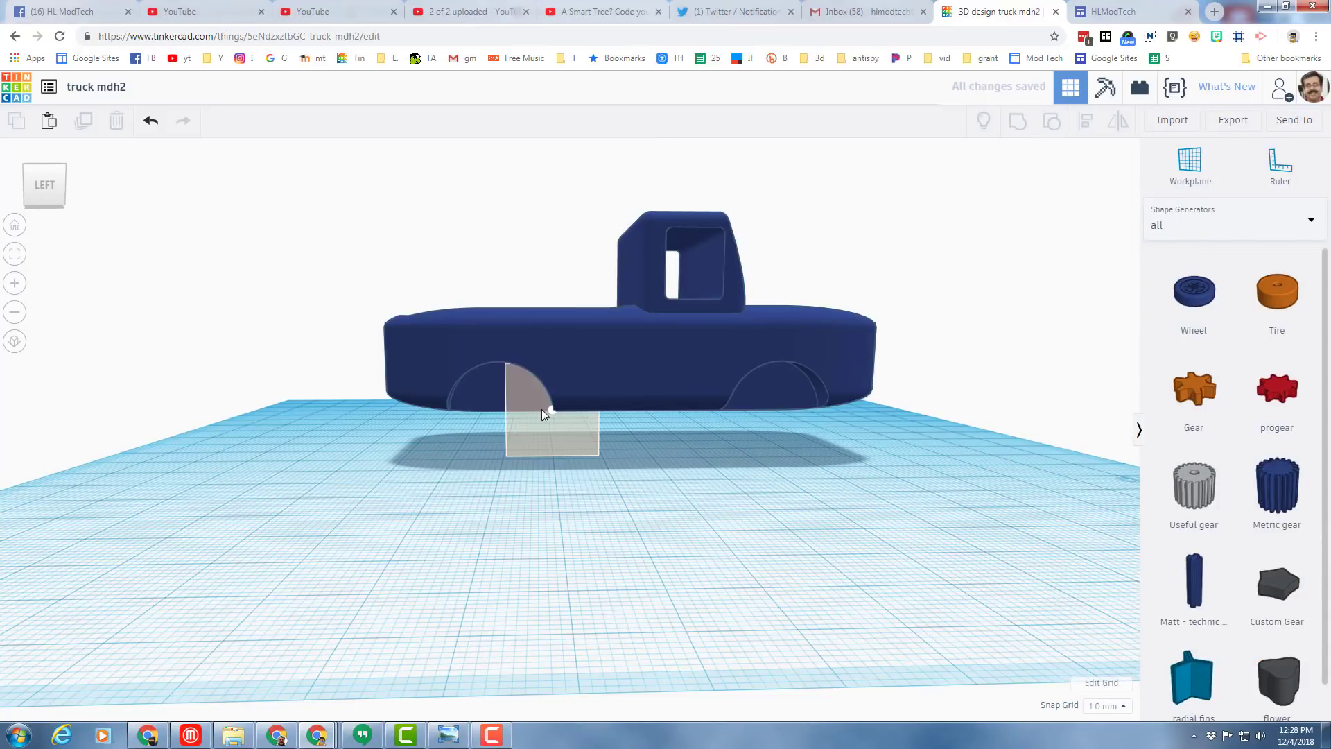
Step: Place a workplane (W) on the truck's front wheel-well face
{"action": "key", "text": "w"}
{"action": "left_click", "coordinate": [496, 398]}
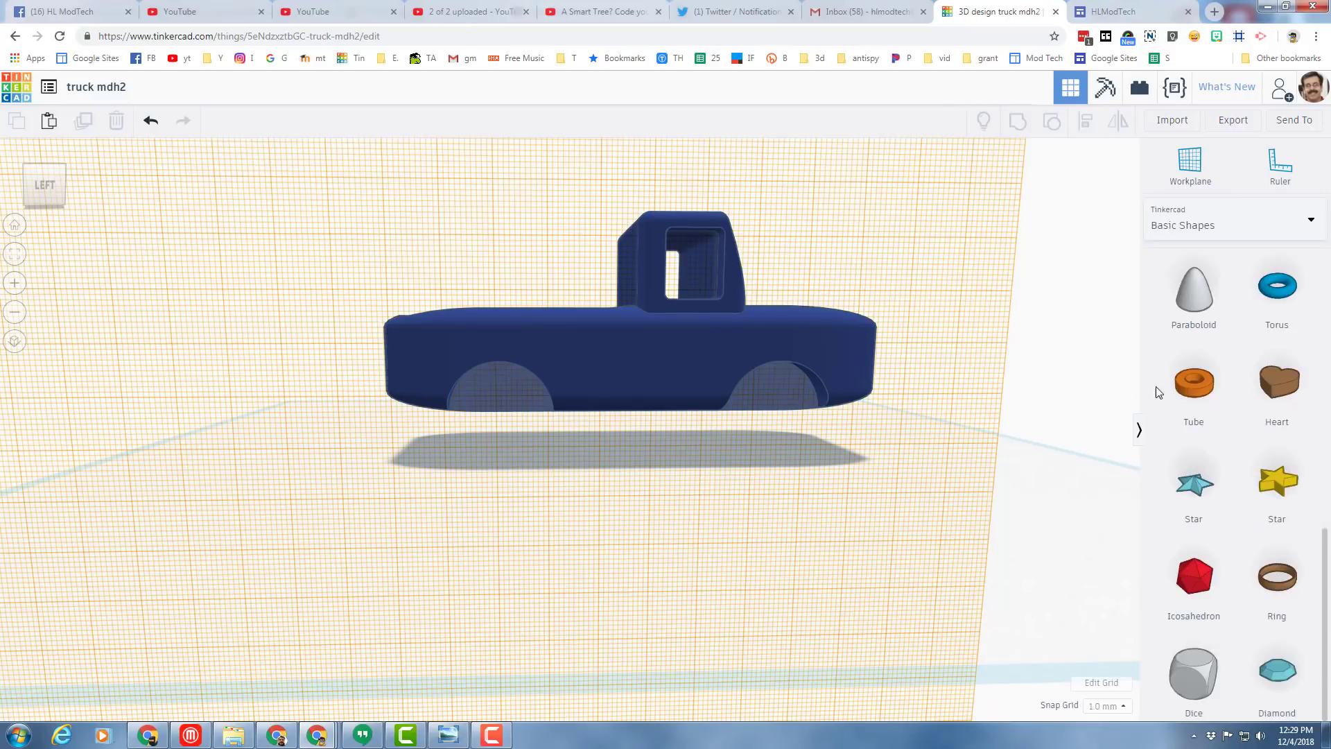
Step: From Shape Generators > all, page 3, drag a Wheel shape into the design
{"action": "left_click", "coordinate": [1196, 220]}
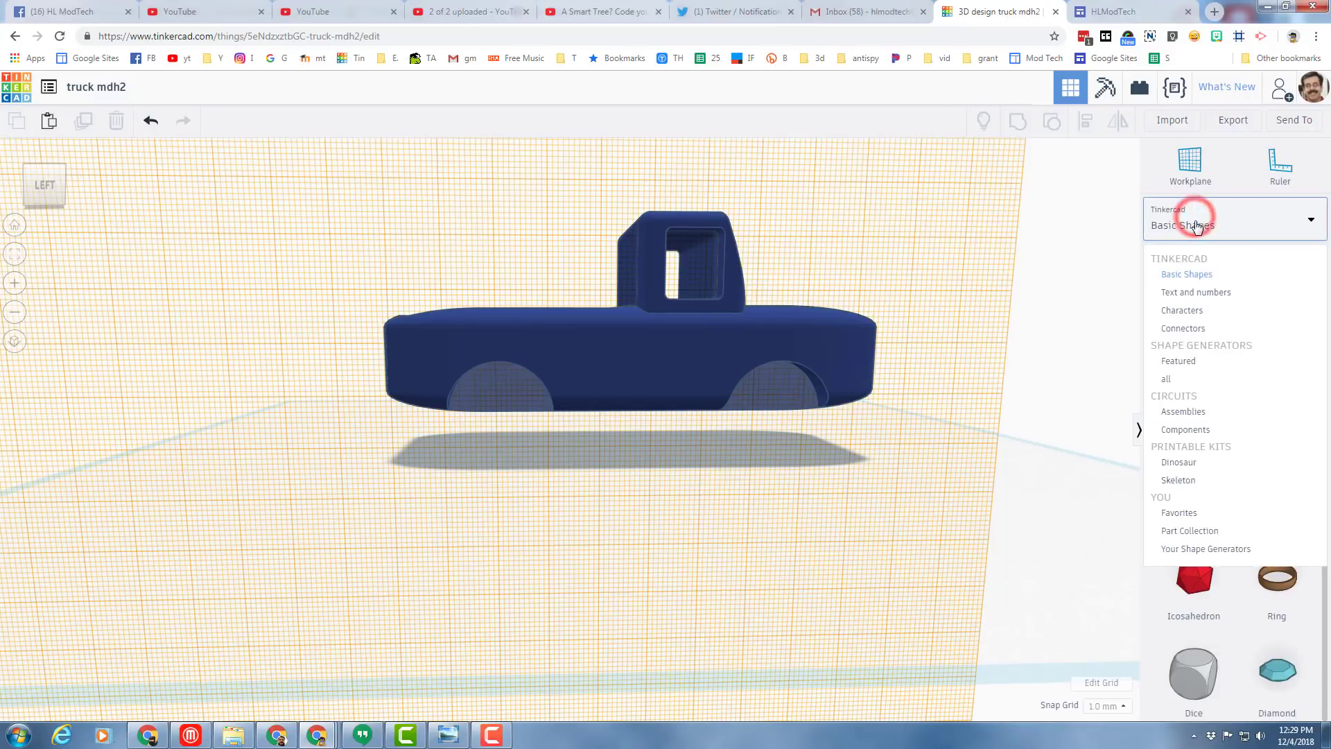
{"action": "left_click", "coordinate": [1181, 376]}
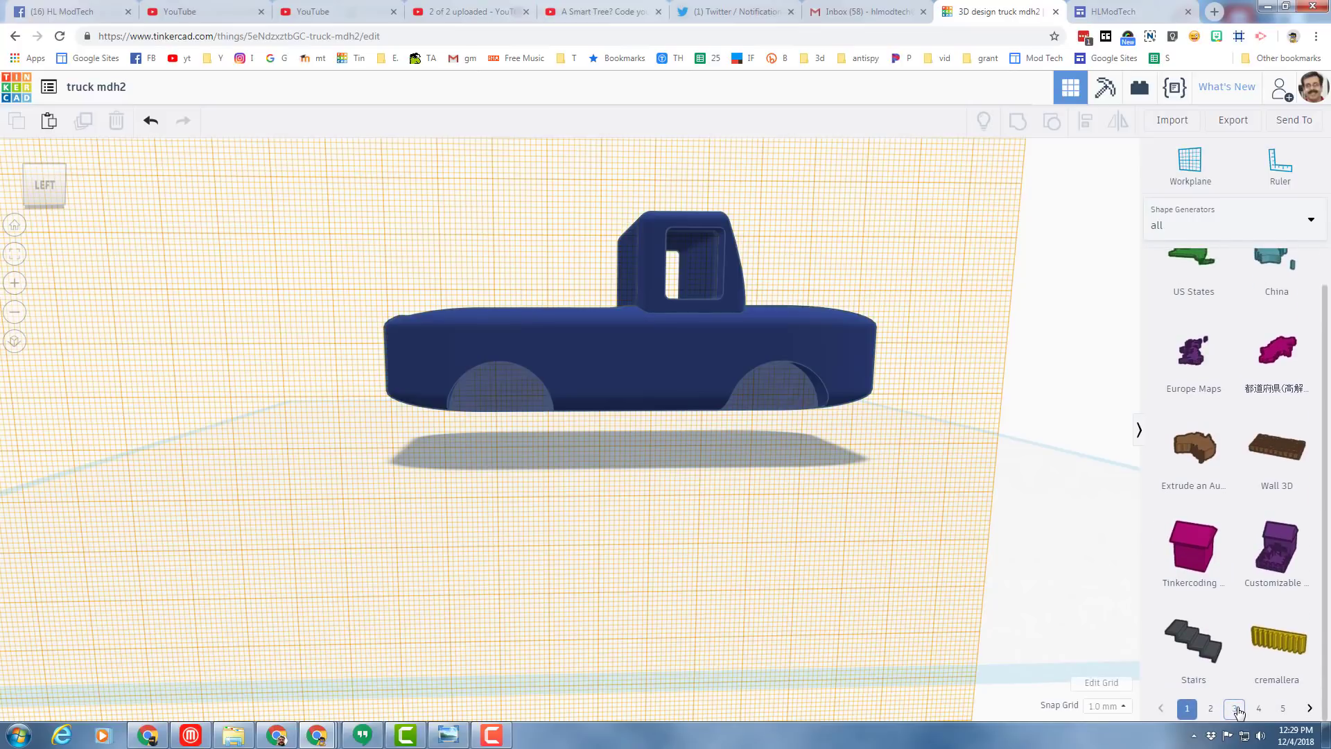
{"action": "left_click", "coordinate": [1234, 708]}
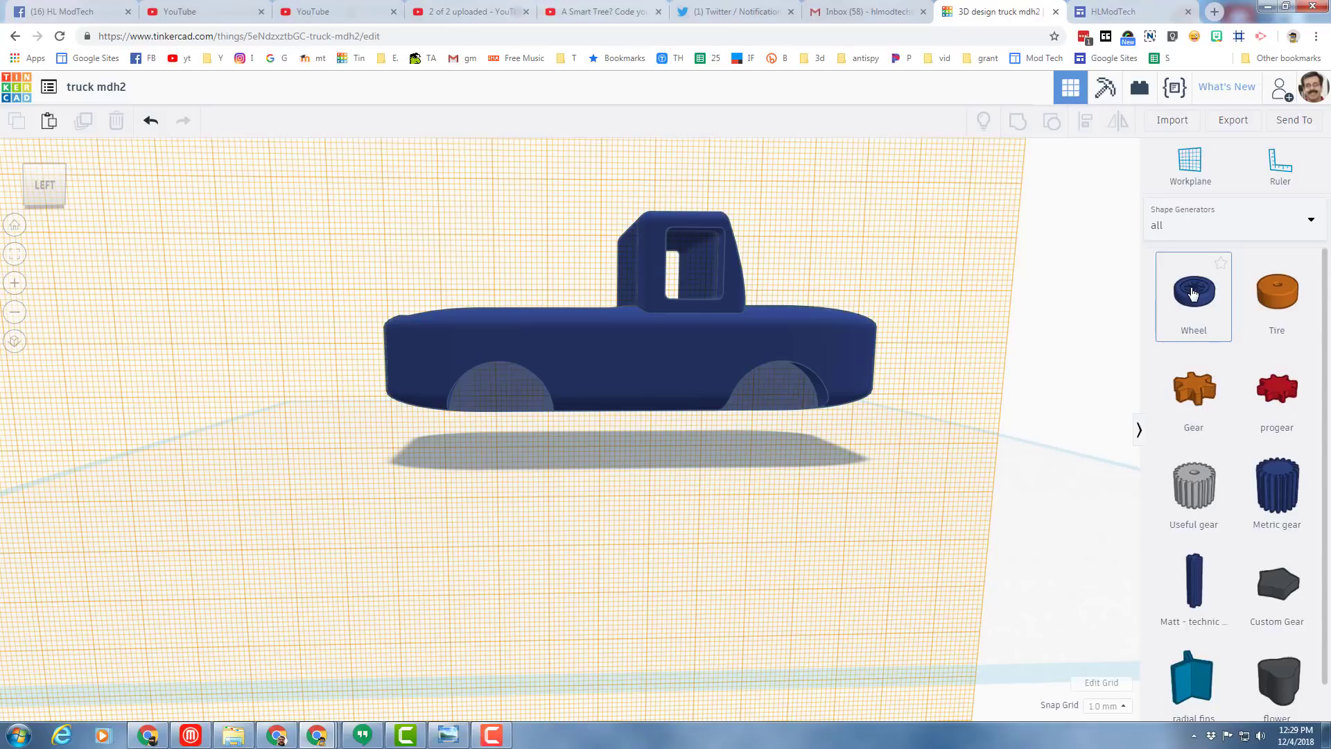
{"action": "mouse_move", "coordinate": [1193, 292]}
{"action": "left_mouse_down"}
{"action": "mouse_move", "coordinate": [264, 402]}
{"action": "mouse_move", "coordinate": [320, 418]}
{"action": "left_mouse_up"}
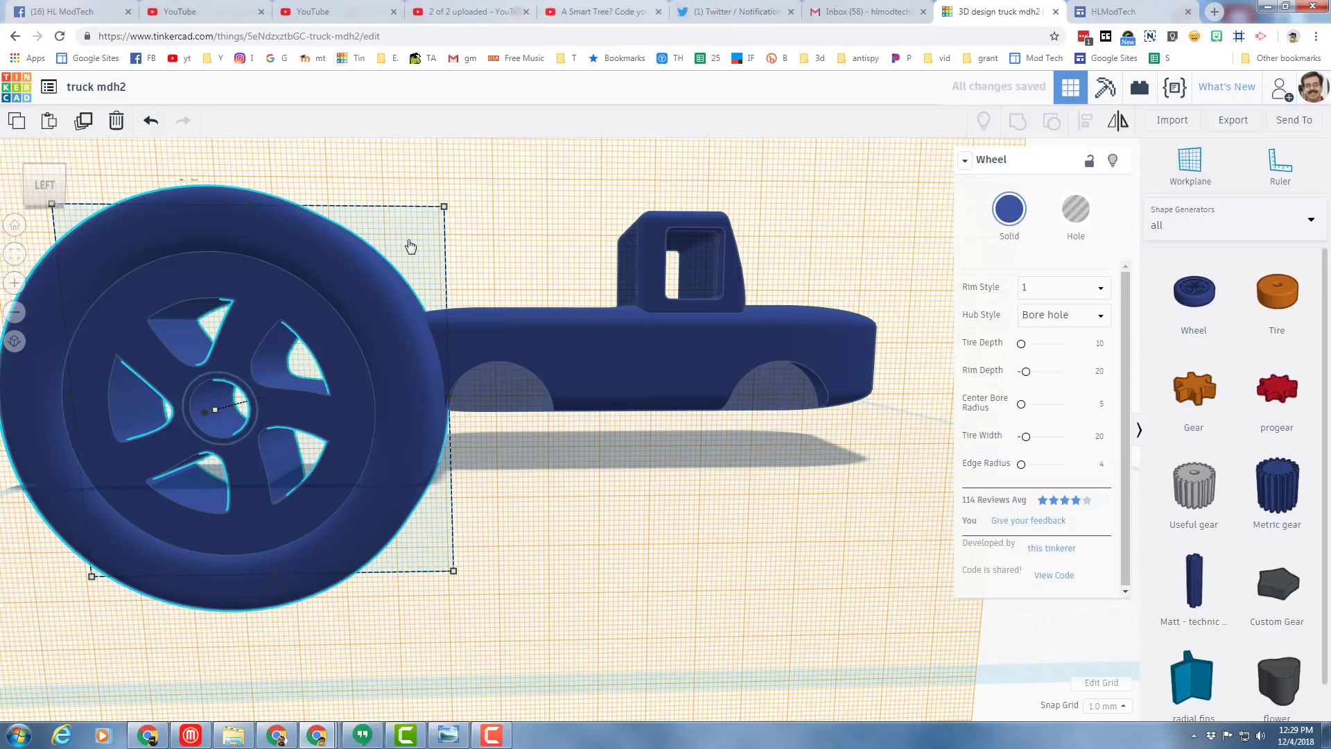
Step: Shrink the wheel evenly to 18 by 18
{"action": "mouse_move", "coordinate": [444, 214]}
{"action": "left_mouse_down", "text": "shift"}
{"action": "mouse_move", "coordinate": [337, 289]}
{"action": "mouse_move", "coordinate": [379, 401]}
{"action": "left_mouse_up", "text": "shift"}
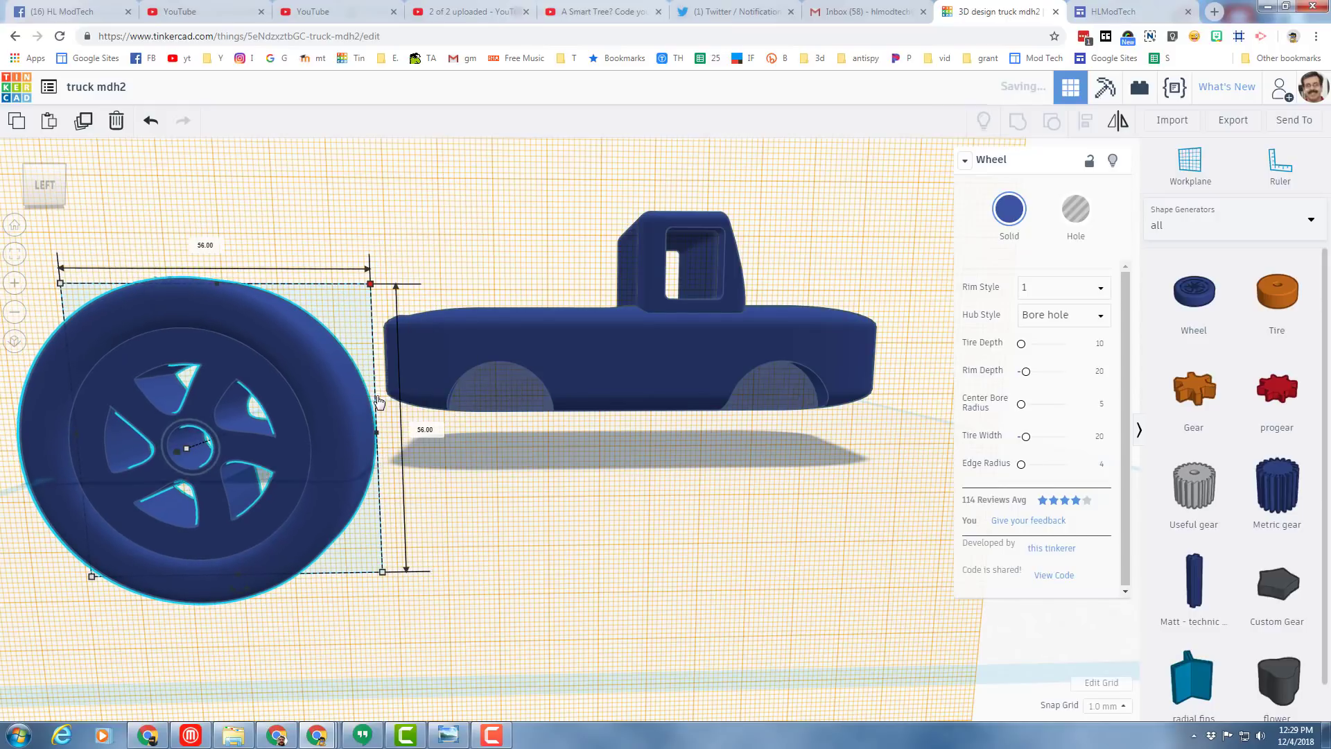
{"action": "left_click", "coordinate": [420, 432]}
{"action": "type", "text": "18"}
{"action": "key", "text": "Return"}
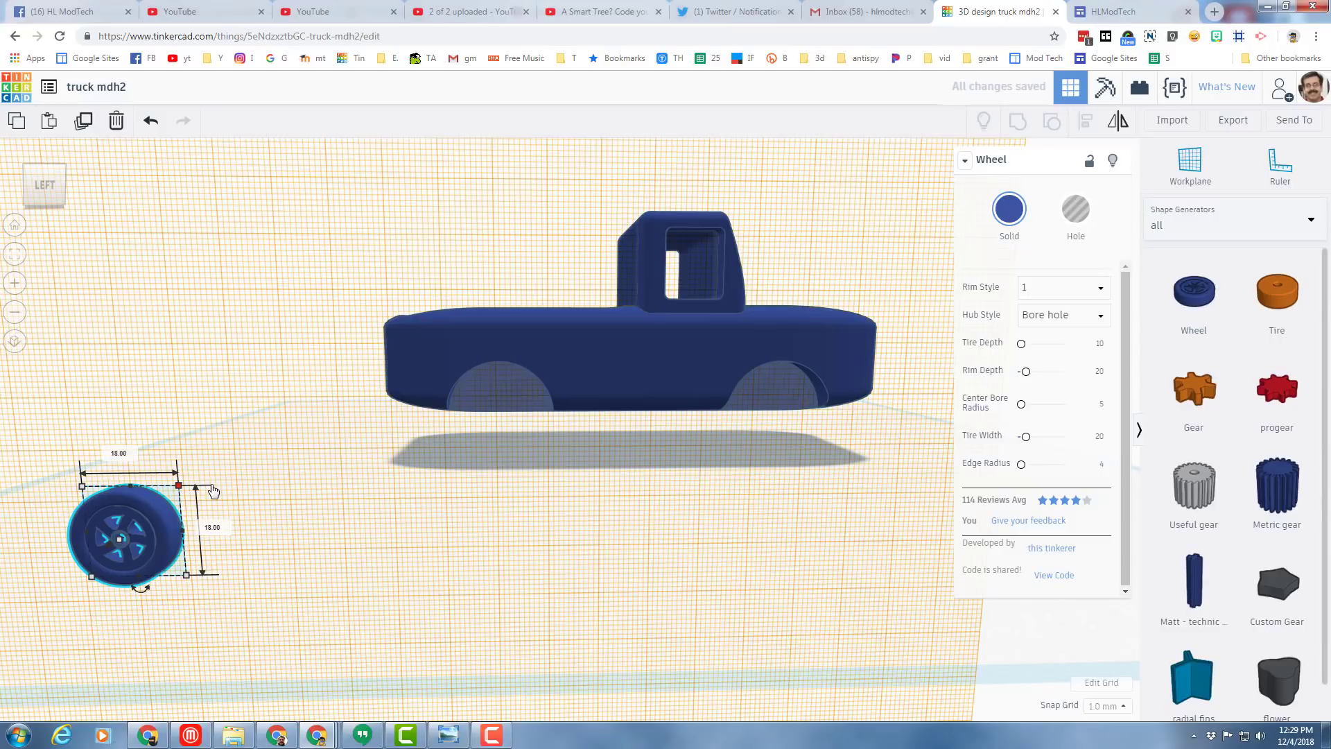
Step: Move the wheel under the left-hand wheel well and nudge it to fit the arch
{"action": "mouse_move", "coordinate": [165, 534]}
{"action": "left_mouse_down"}
{"action": "mouse_move", "coordinate": [551, 460]}
{"action": "mouse_move", "coordinate": [547, 408]}
{"action": "left_mouse_up"}
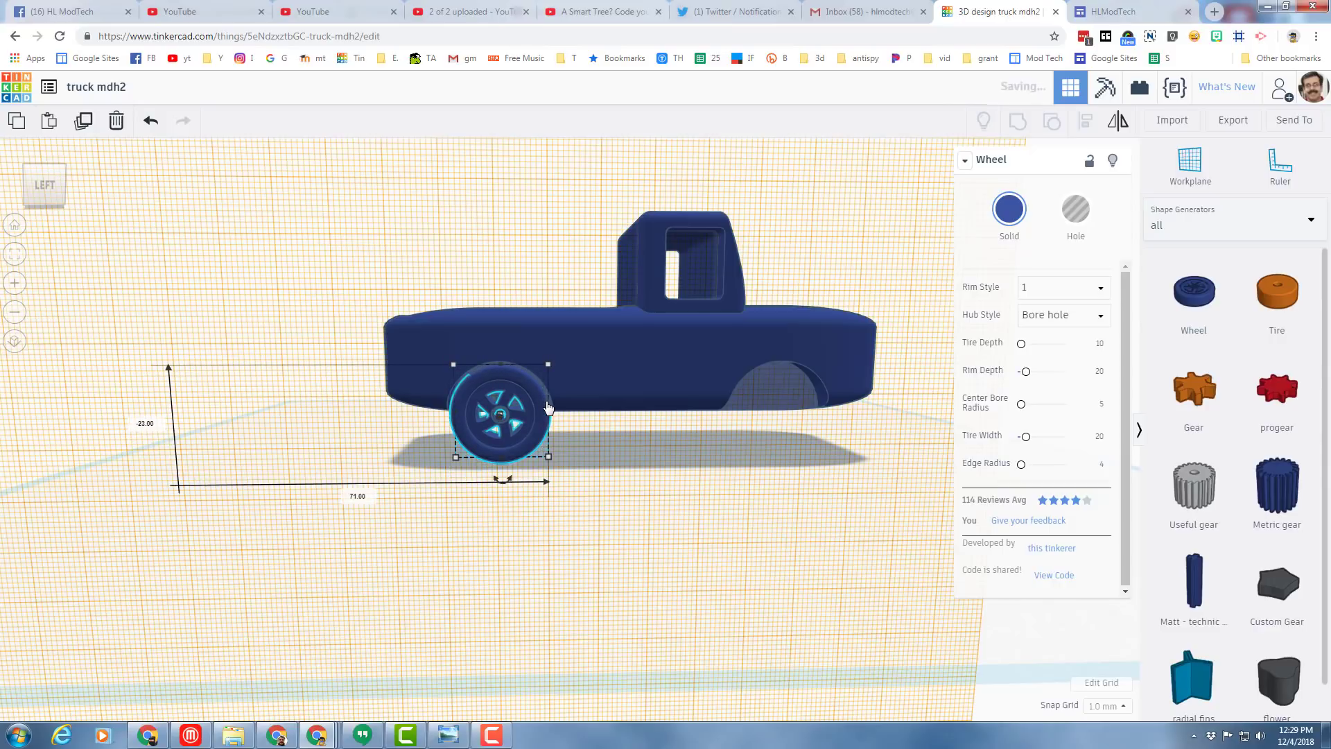
{"action": "left_click", "coordinate": [17, 253]}
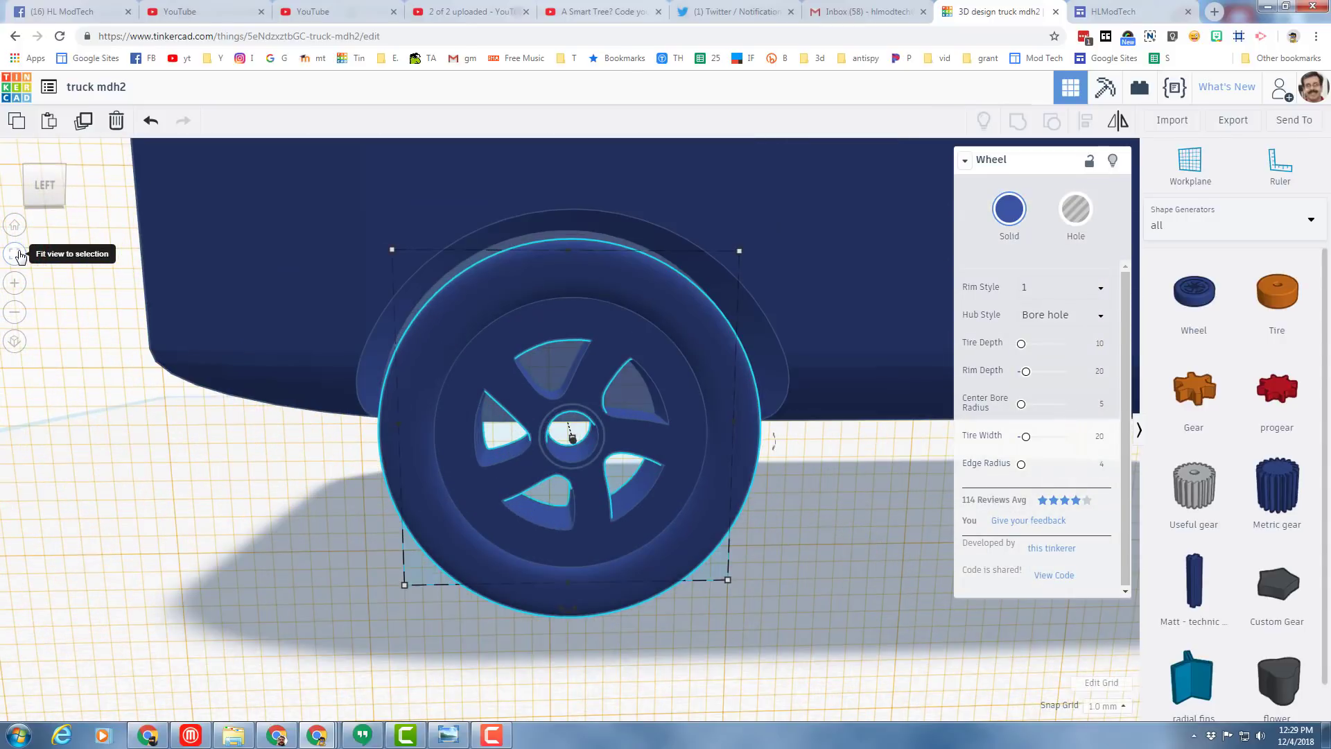
{"action": "key", "text": "Right"}
{"action": "key", "text": "Left"}
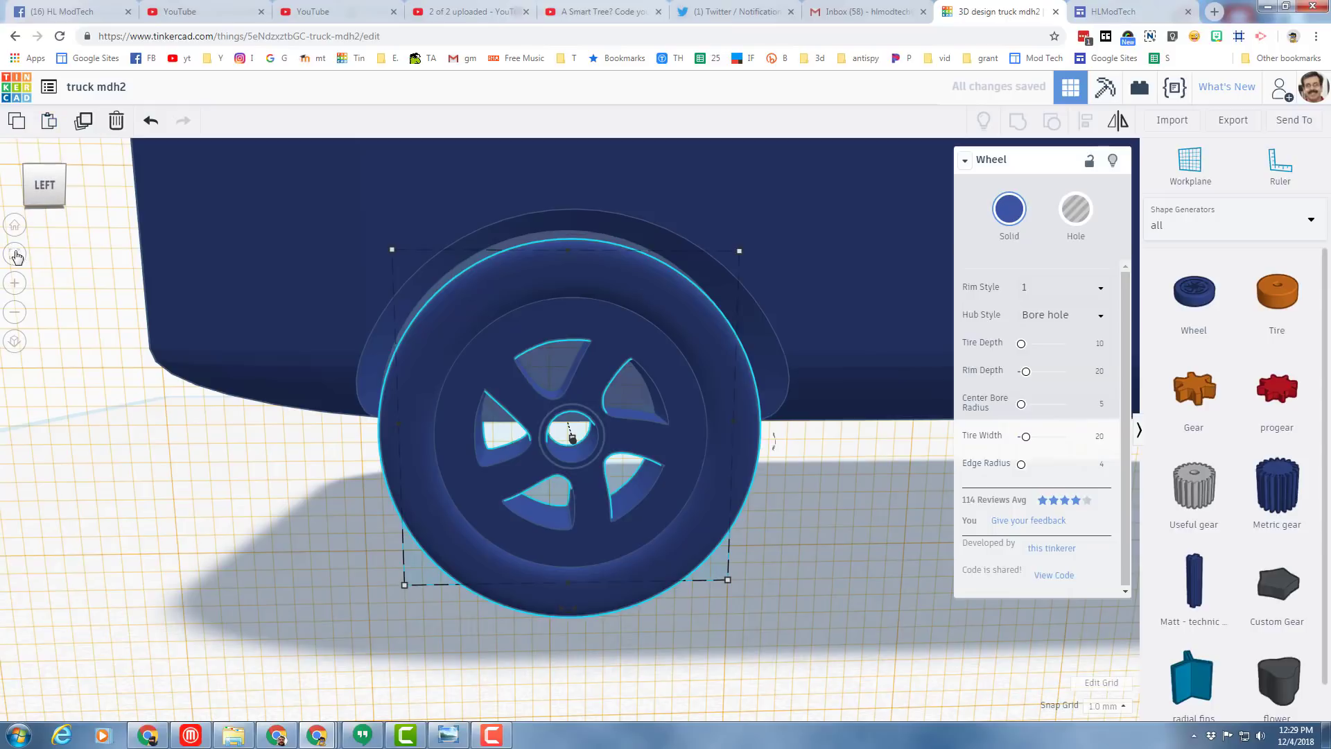
{"action": "left_click", "coordinate": [16, 253]}
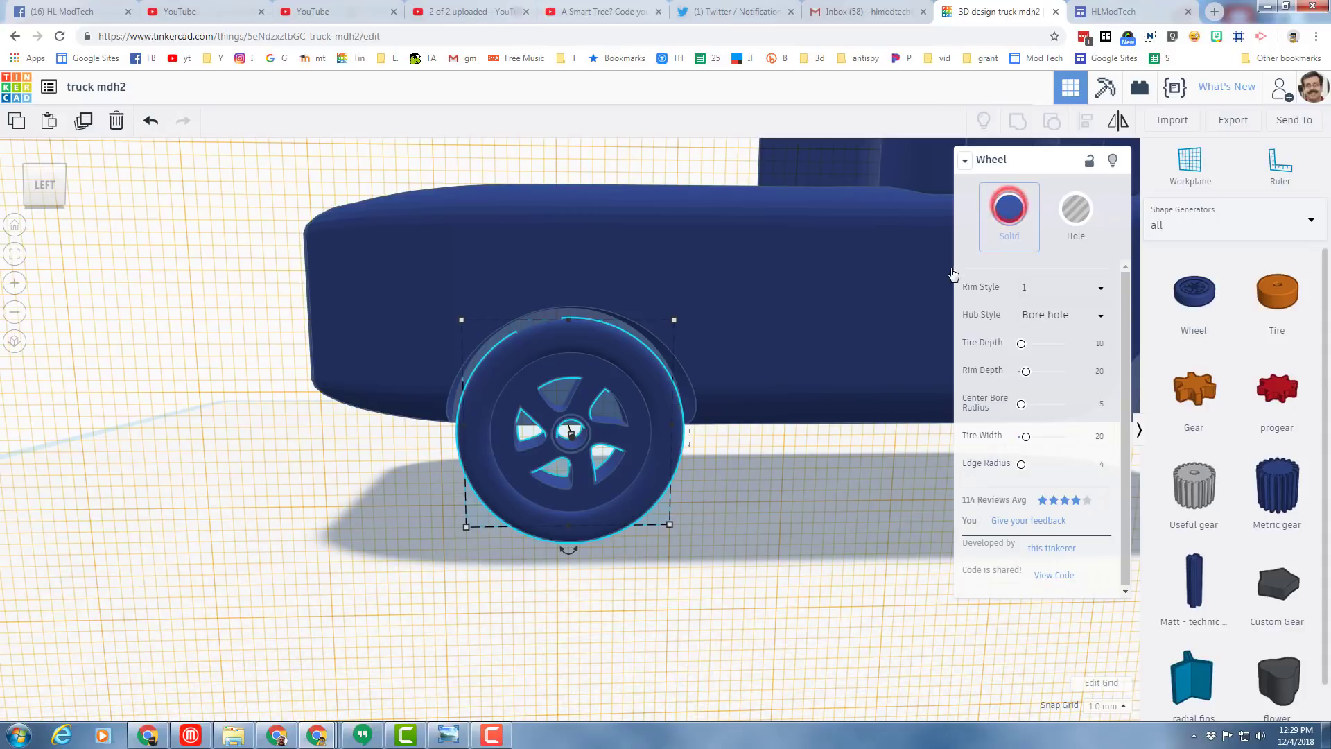
Step: Colour the wheel black and reposition it snugly against the truck body in its well
{"action": "left_click", "coordinate": [1266, 361]}
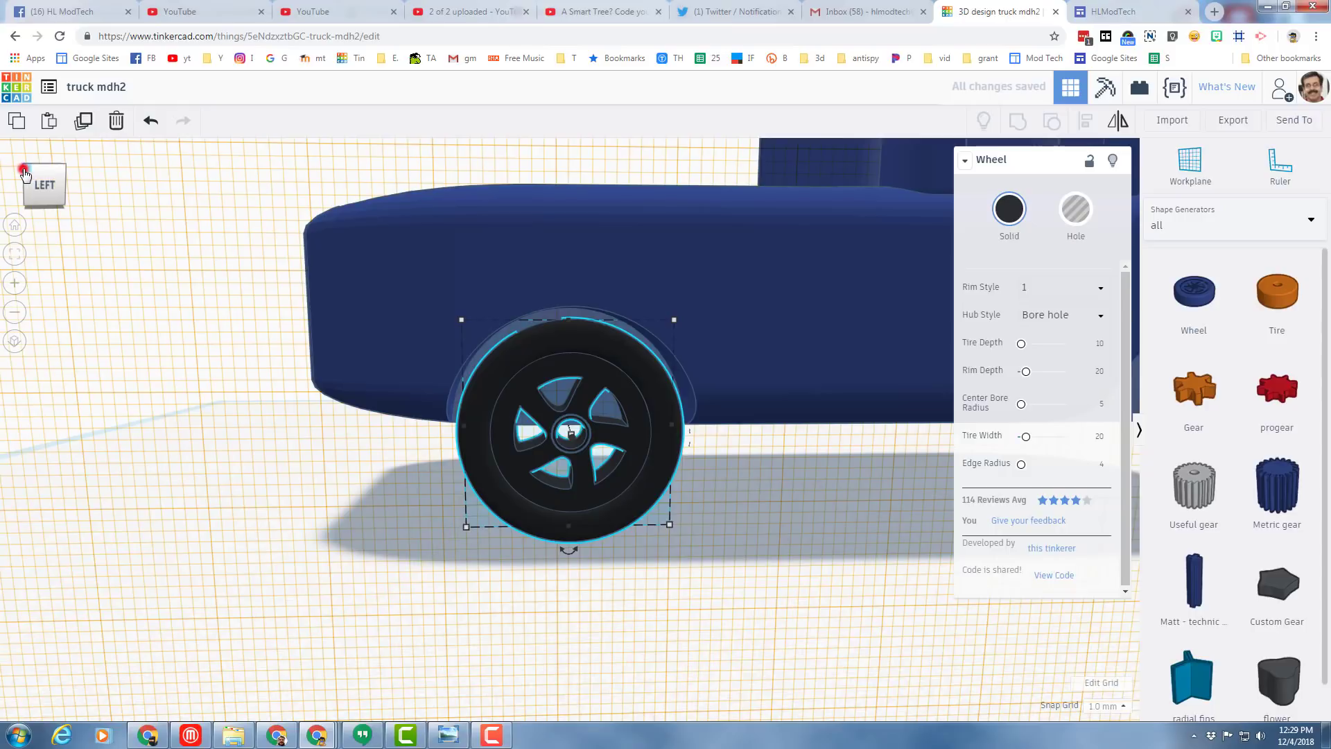
{"action": "mouse_move", "coordinate": [25, 176]}
{"action": "left_mouse_down"}
{"action": "mouse_move", "coordinate": [642, 469]}
{"action": "mouse_move", "coordinate": [632, 474]}
{"action": "left_mouse_up"}
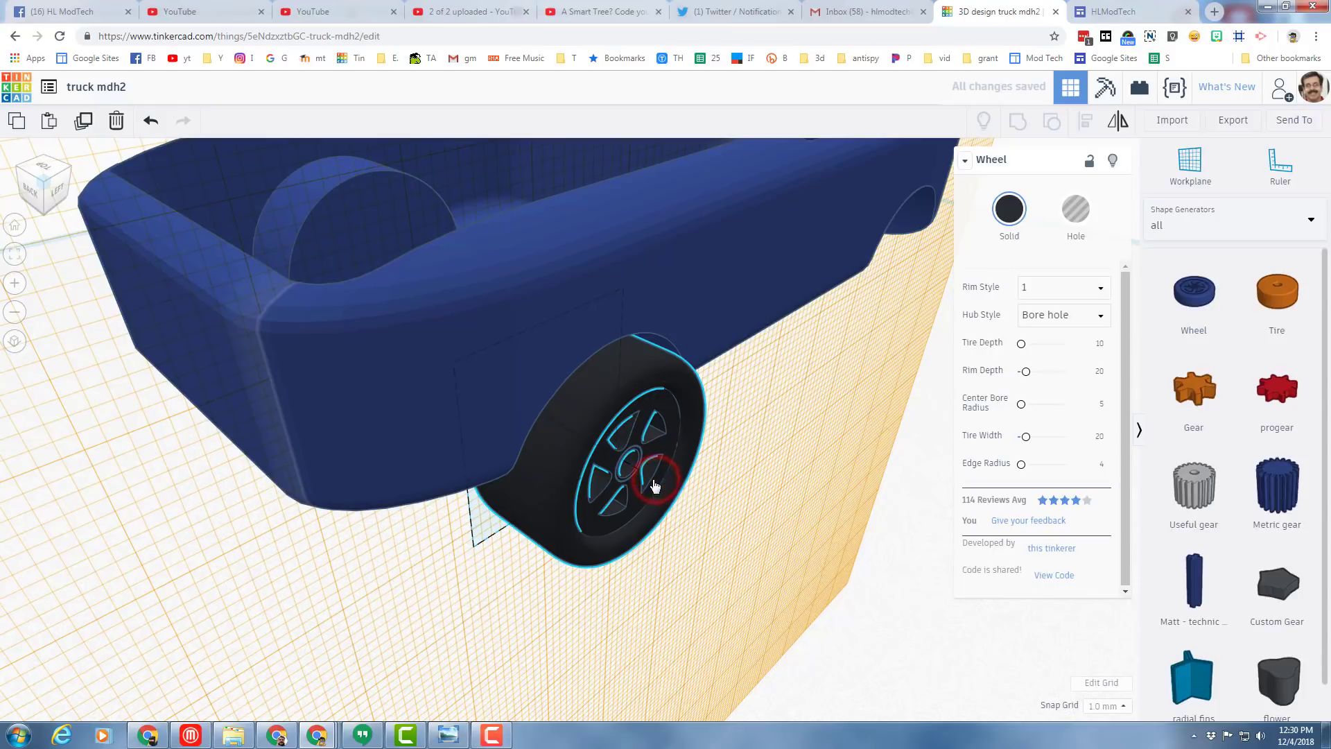
{"action": "left_click_drag", "start_coordinate": [655, 486], "coordinate": [638, 481]}
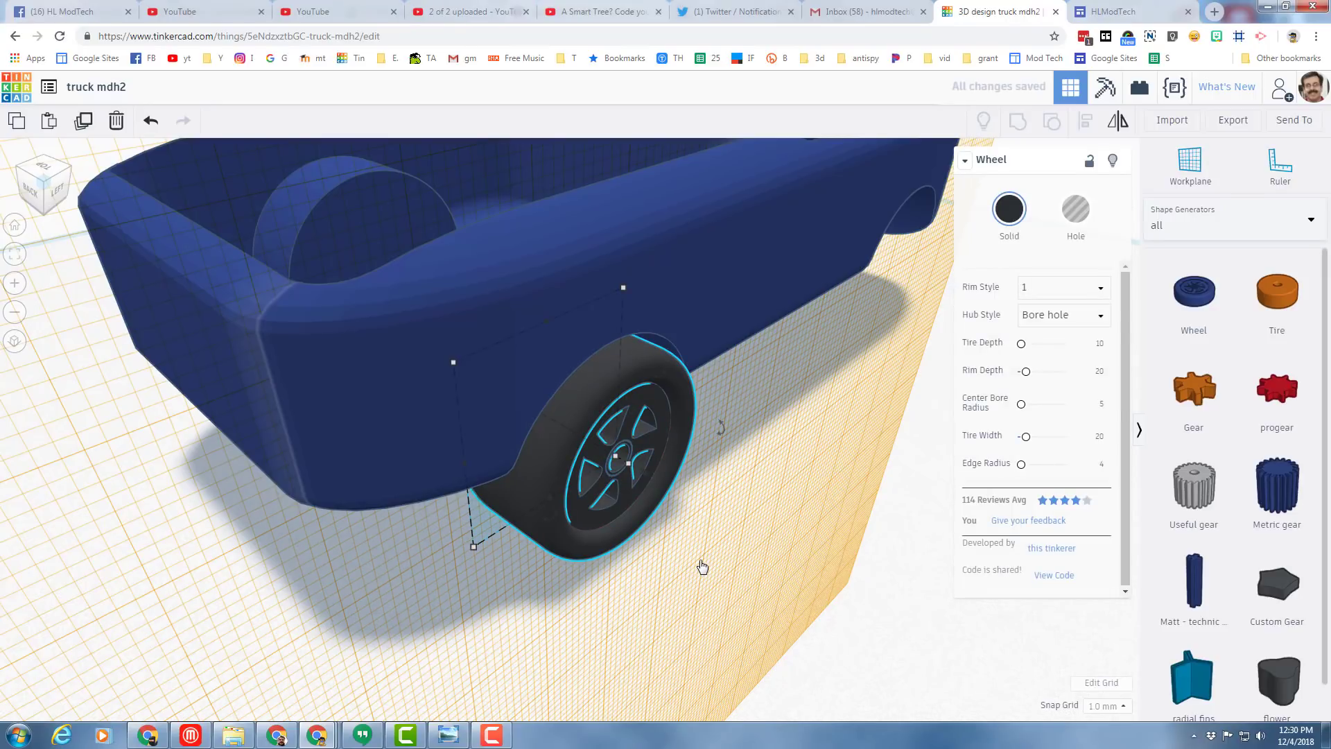
Step: Duplicate the wheel and move the copy into the other wheel well, centring it from the side view
{"action": "key", "text": "ctrl+d"}
{"action": "key", "text": "Right"}
{"action": "key", "text": "Right"}
{"action": "key", "text": "Right"}
{"action": "key", "text": "Right"}
{"action": "key", "text": "Right"}
{"action": "key", "text": "Right"}
{"action": "key", "text": "Right"}
{"action": "key", "text": "Right"}
{"action": "key", "text": "Right"}
{"action": "key", "text": "Right"}
{"action": "key", "text": "Right"}
{"action": "key", "text": "Right"}
{"action": "key", "text": "Right"}
{"action": "key", "text": "Right"}
{"action": "key", "text": "Right"}
{"action": "key", "text": "Right"}
{"action": "key", "text": "Right"}
{"action": "key", "text": "Right"}
{"action": "key", "text": "Right"}
{"action": "key", "text": "Right"}
{"action": "key", "text": "Right"}
{"action": "key", "text": "Right"}
{"action": "key", "text": "Right"}
{"action": "key", "text": "Right"}
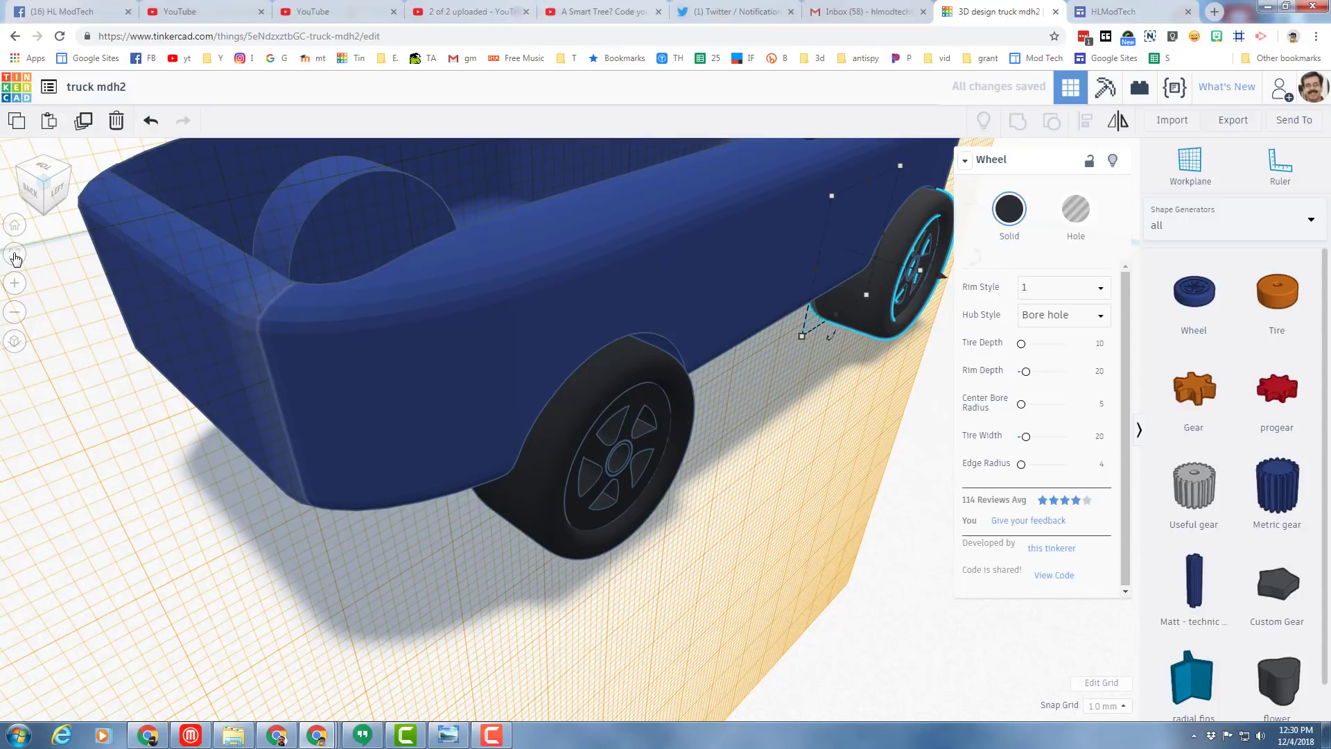
{"action": "left_click", "coordinate": [14, 254]}
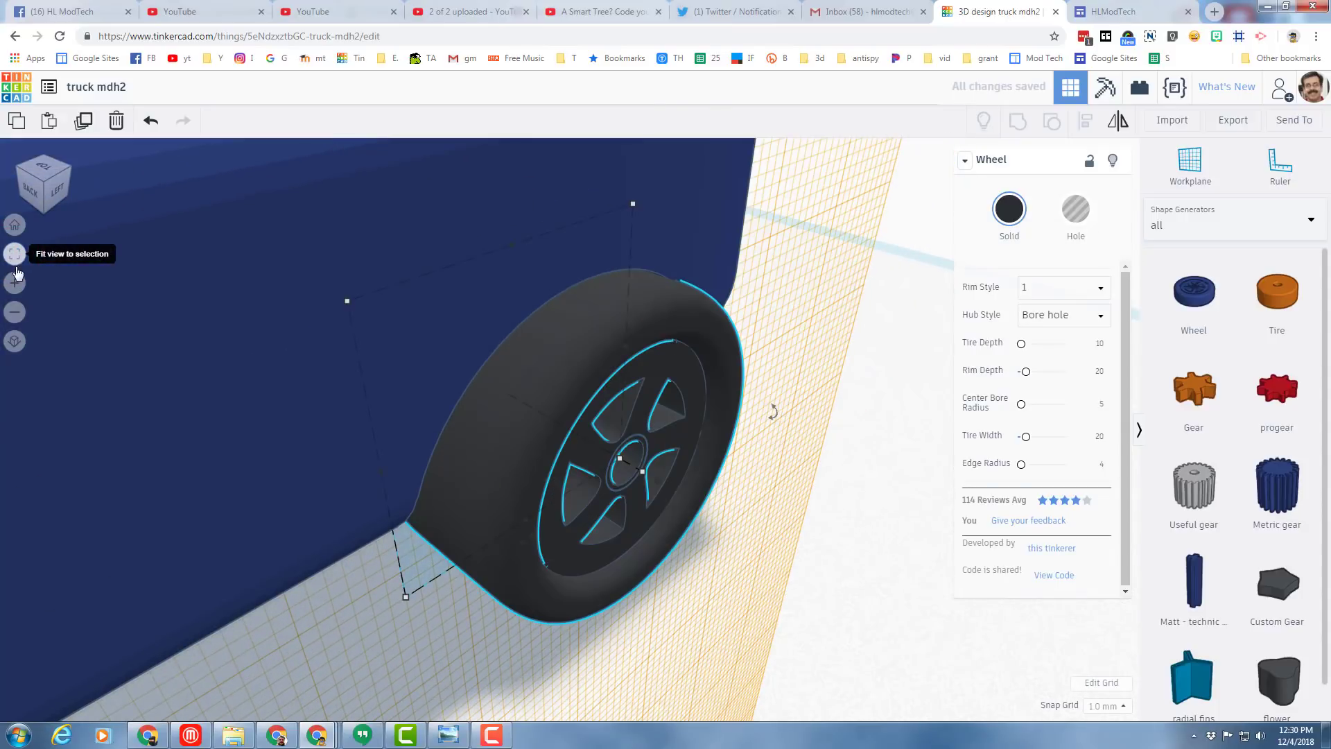
{"action": "left_click", "coordinate": [62, 193]}
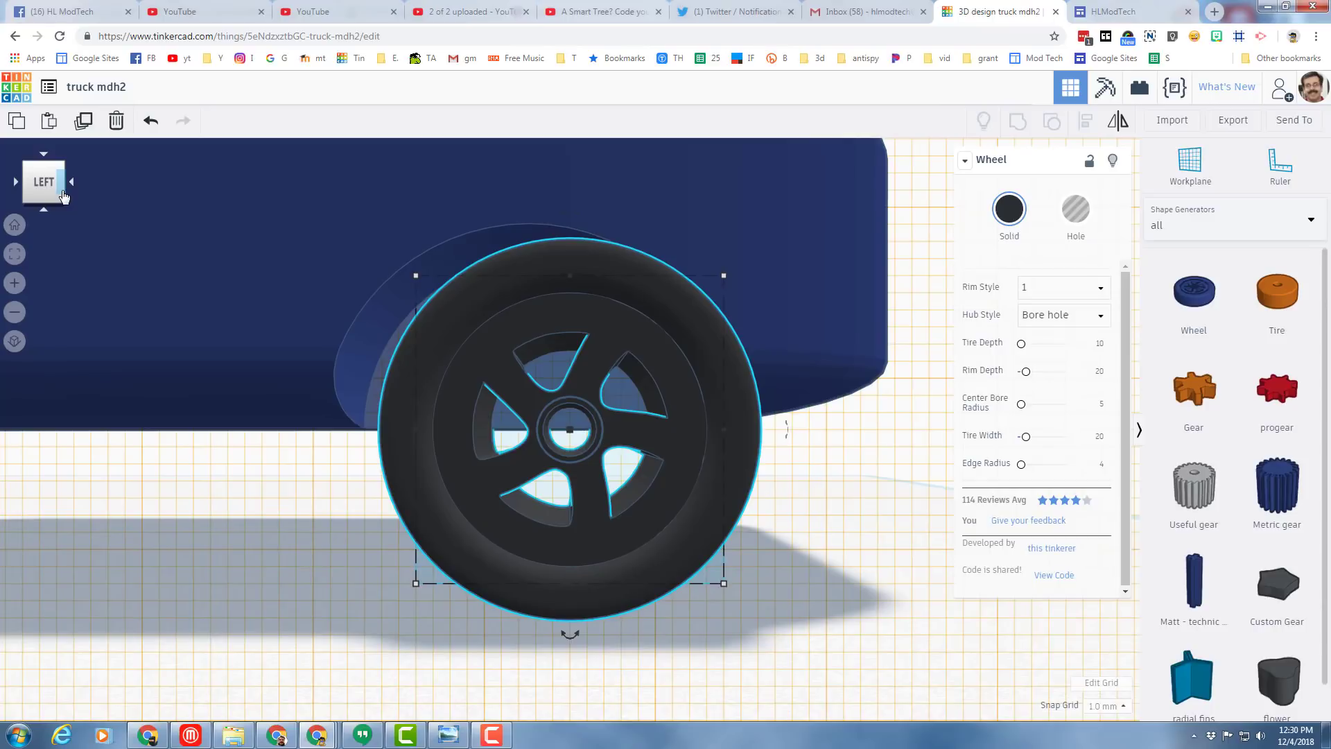
{"action": "key", "text": "Left"}
{"action": "key", "text": "Left"}
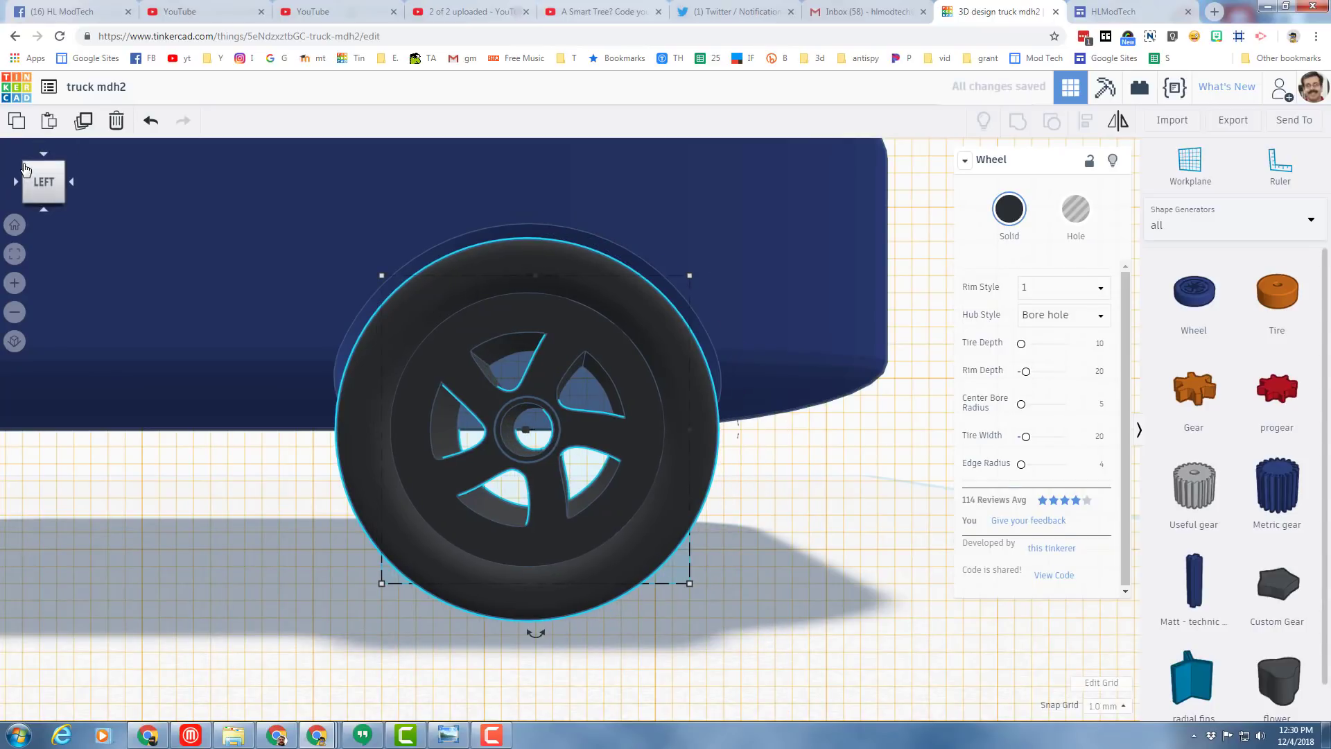
{"action": "left_click", "coordinate": [23, 167]}
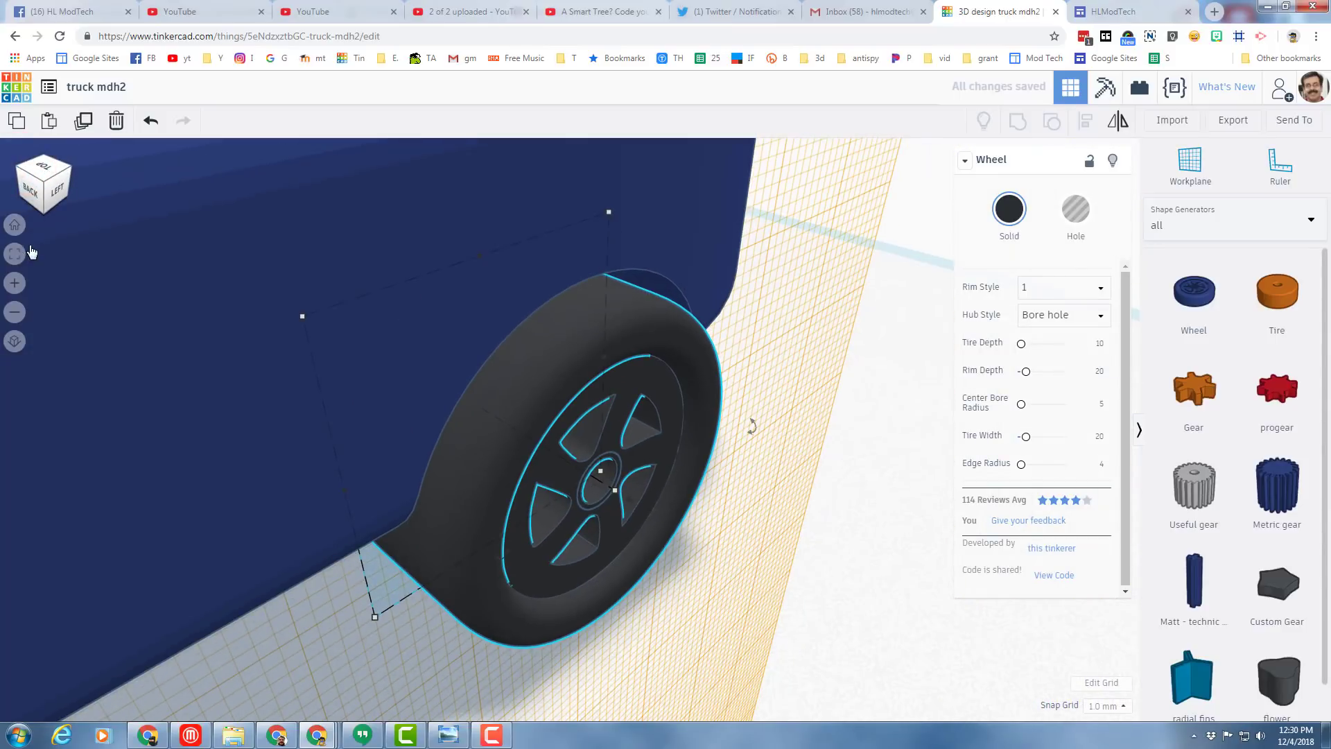
{"action": "left_click", "coordinate": [12, 313]}
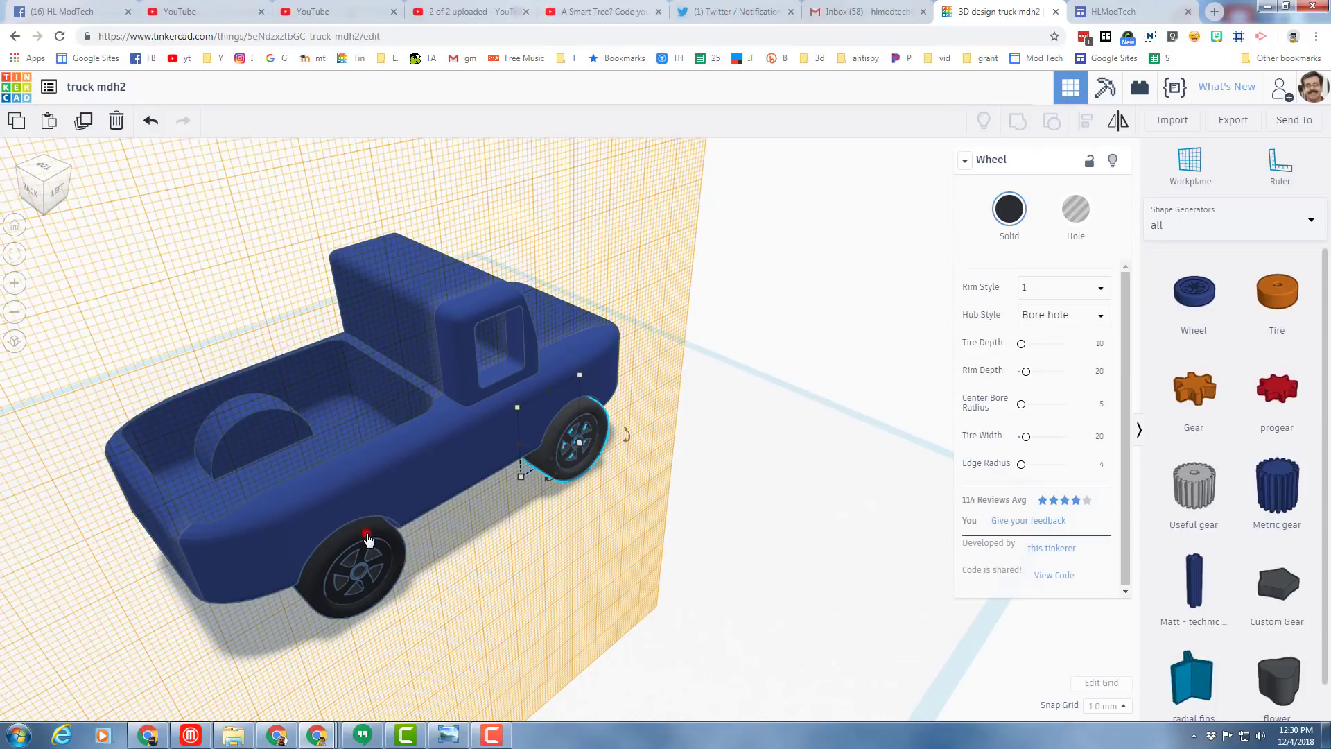
Step: Select both wheels, group them into one shape and duplicate the pair
{"action": "left_click", "coordinate": [368, 540], "text": "shift"}
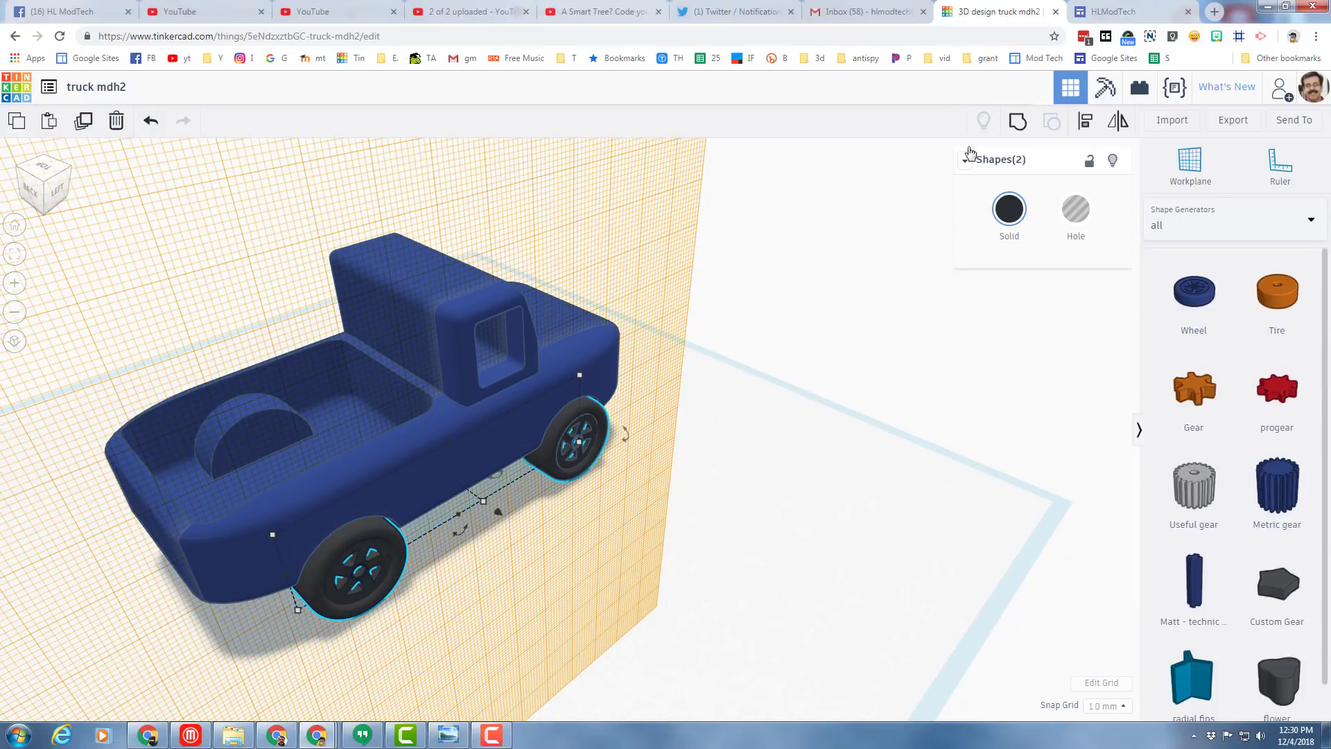
{"action": "left_click", "coordinate": [1017, 123]}
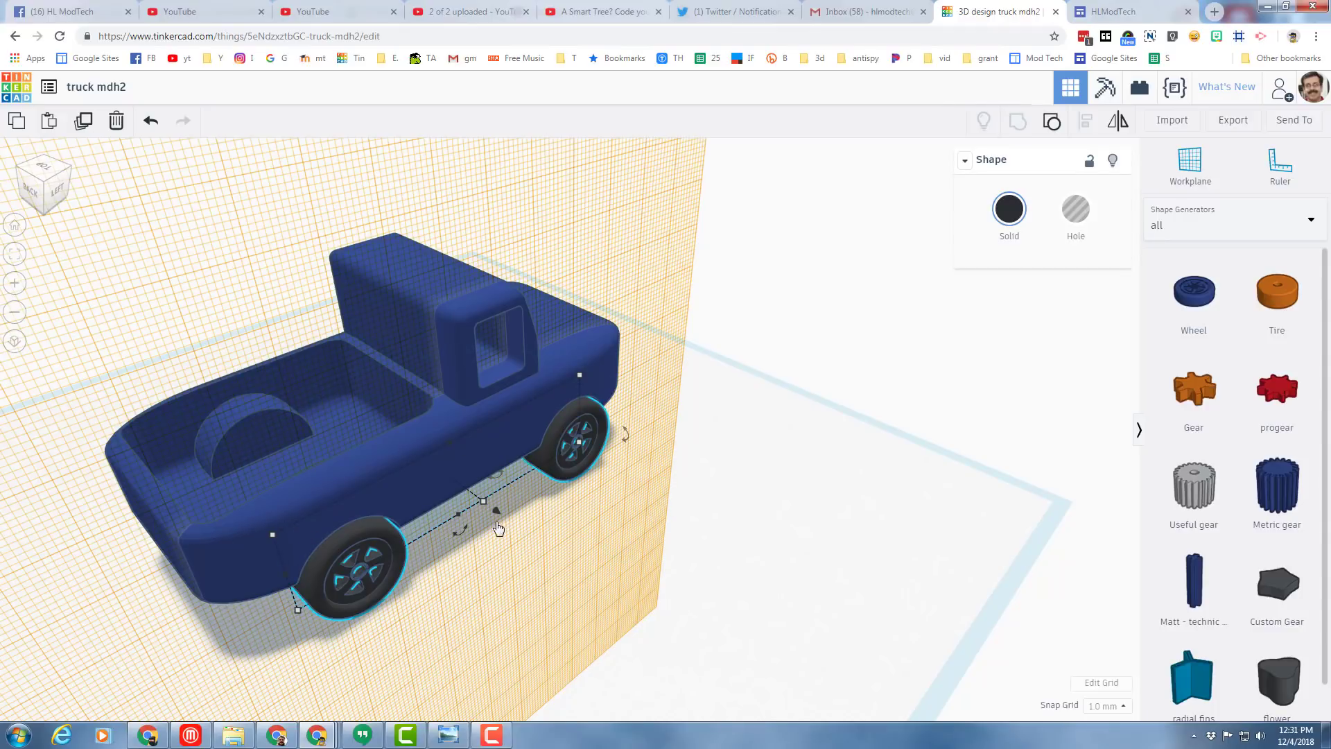
{"action": "left_click", "coordinate": [84, 121]}
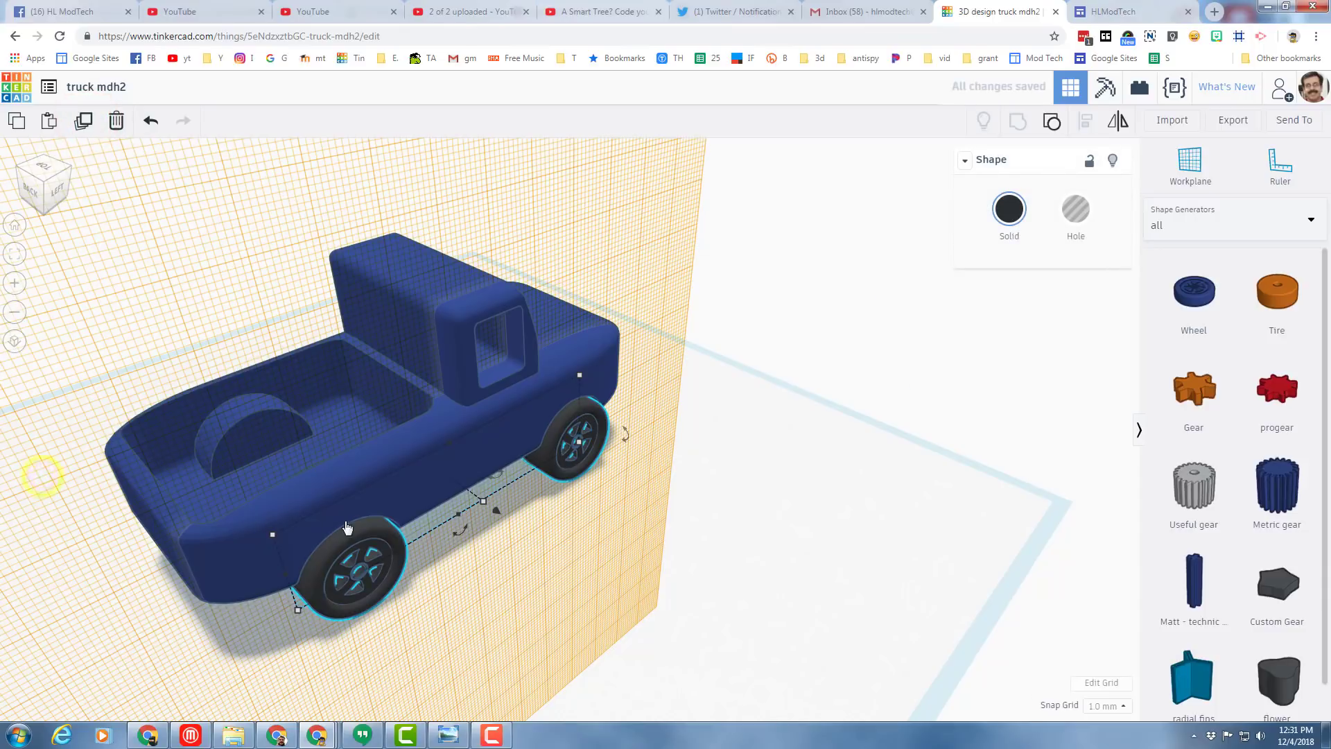
Step: Set a workplane on the truck's other side face and drop the copied wheel pair into its wells
{"action": "mouse_move", "coordinate": [364, 529]}
{"action": "right_mouse_down"}
{"action": "mouse_move", "coordinate": [484, 511]}
{"action": "mouse_move", "coordinate": [526, 489]}
{"action": "mouse_move", "coordinate": [545, 453]}
{"action": "right_mouse_up"}
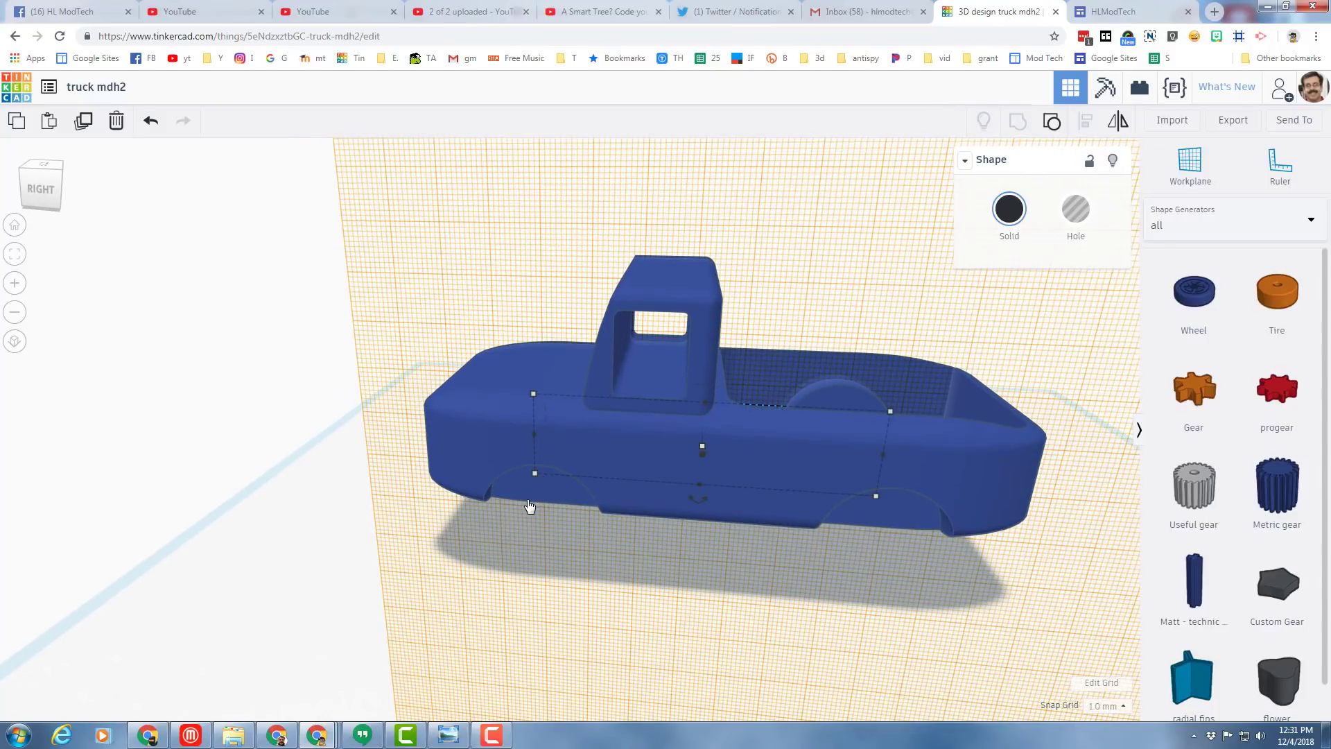
{"action": "key", "text": "w"}
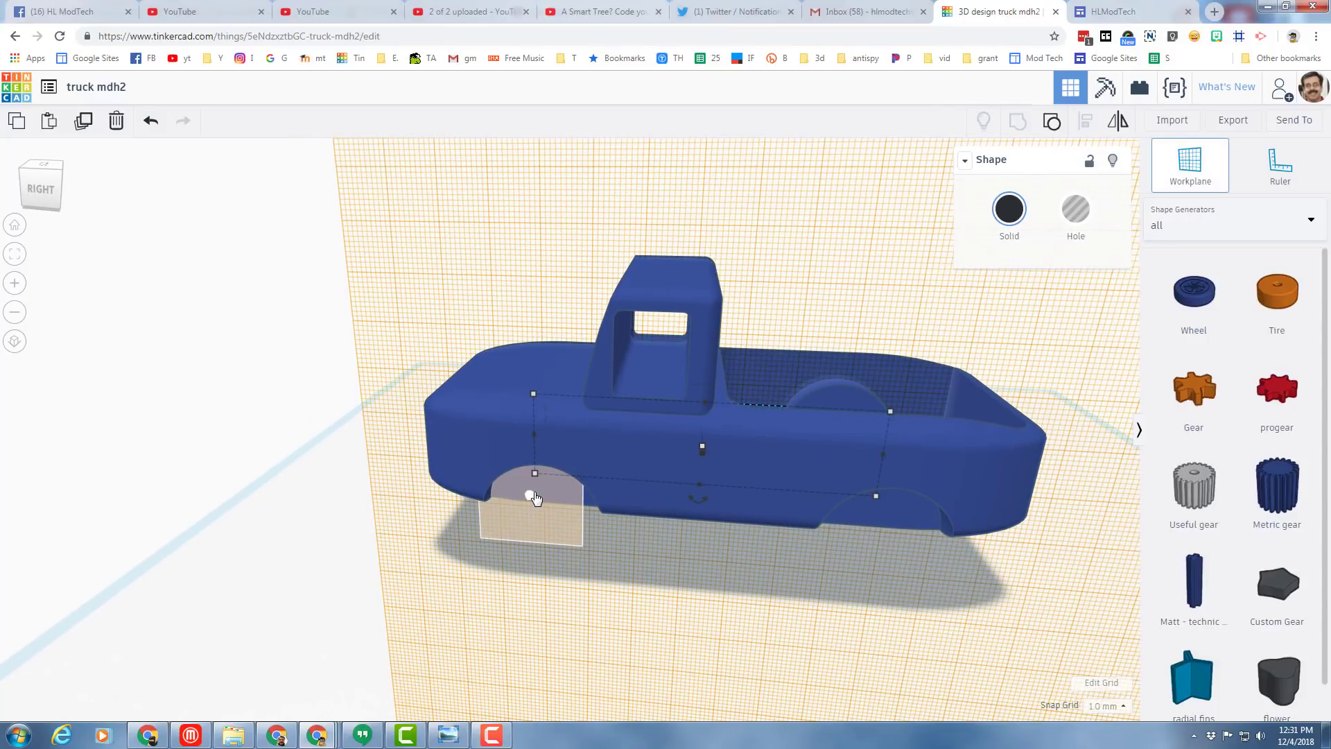
{"action": "left_click", "coordinate": [534, 495]}
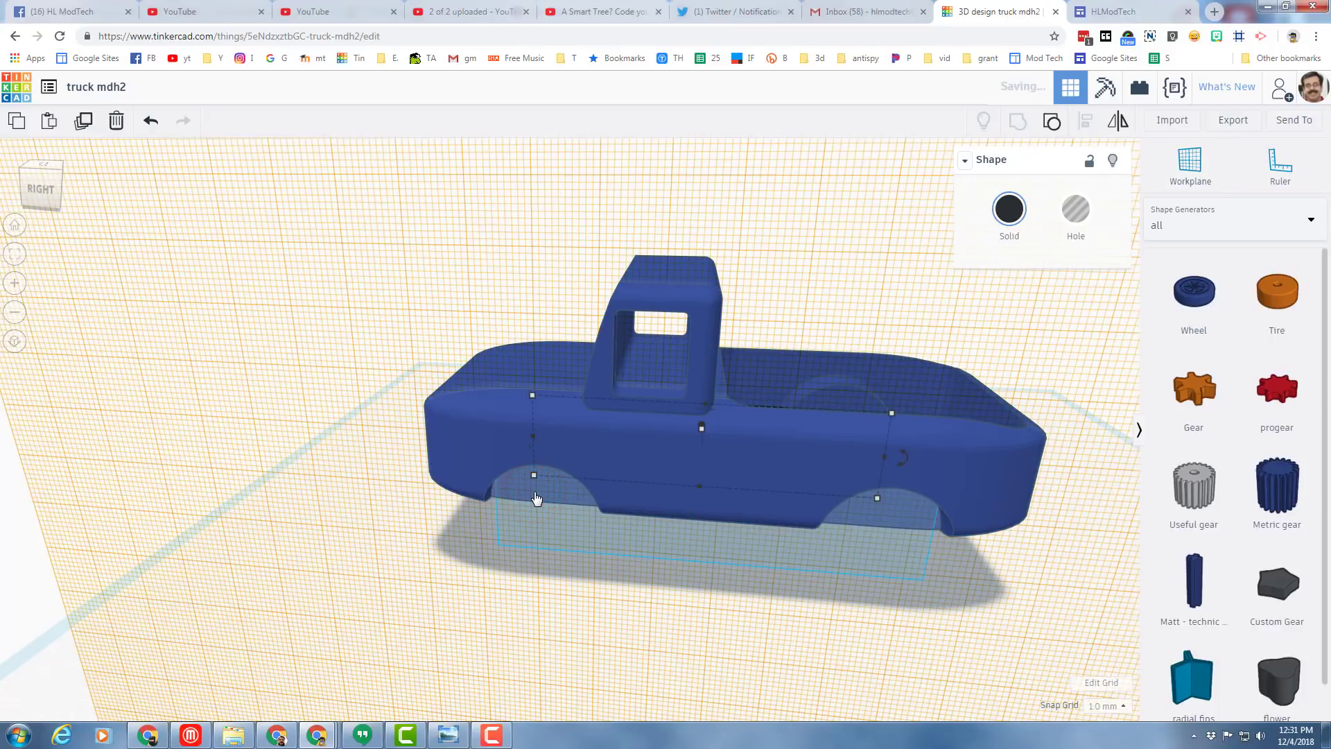
{"action": "key", "text": "ctrl+v"}
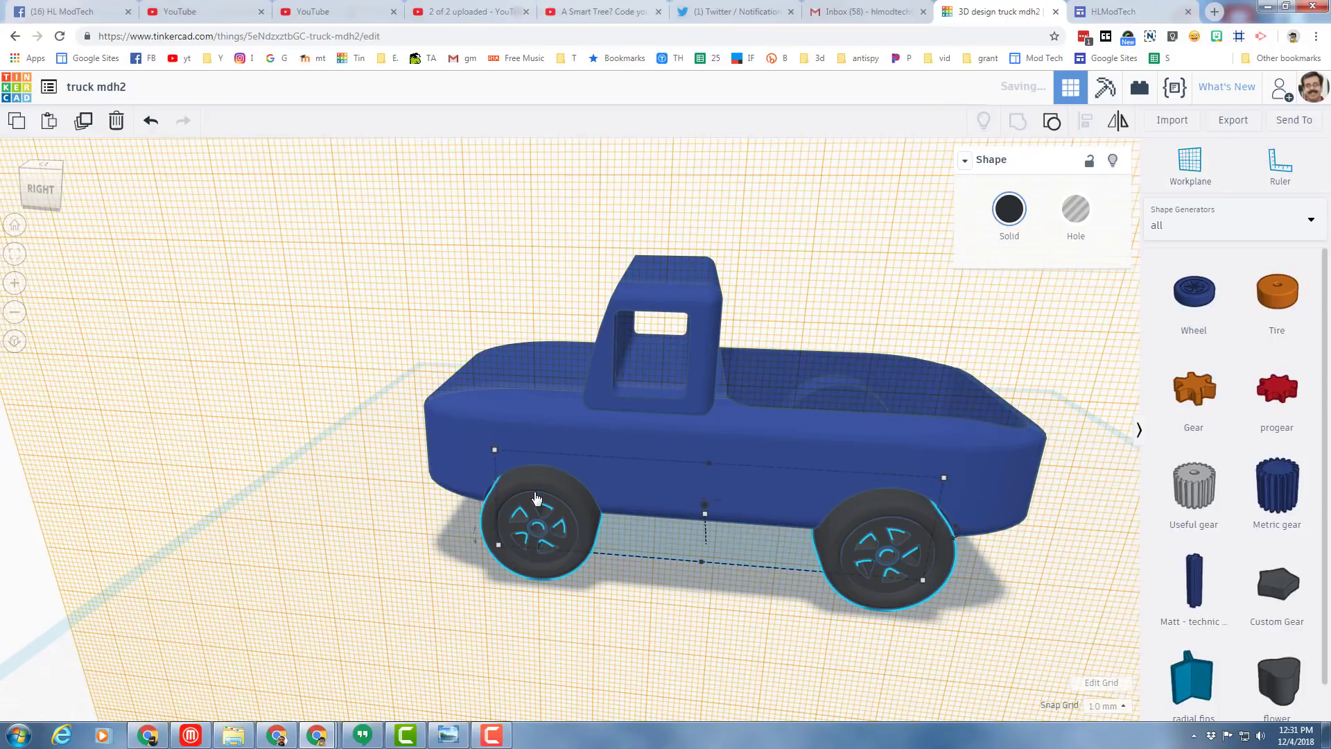
{"action": "mouse_move", "coordinate": [436, 562]}
{"action": "right_mouse_down"}
{"action": "mouse_move", "coordinate": [786, 544]}
{"action": "mouse_move", "coordinate": [850, 520]}
{"action": "mouse_move", "coordinate": [461, 509]}
{"action": "mouse_move", "coordinate": [414, 522]}
{"action": "right_mouse_up"}
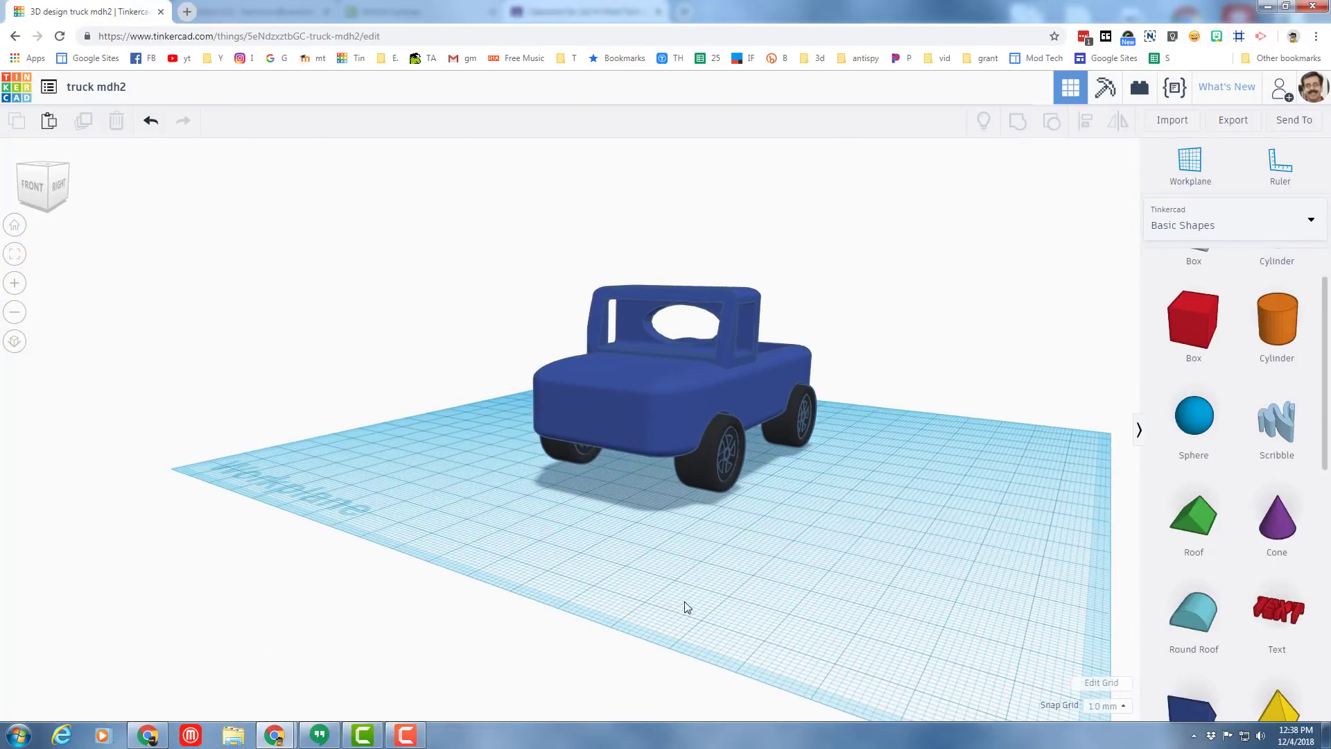
Step: Orbit around the finished four-wheeled truck to inspect it from the side, rear and front
{"action": "mouse_move", "coordinate": [685, 607]}
{"action": "right_mouse_down"}
{"action": "mouse_move", "coordinate": [535, 606]}
{"action": "mouse_move", "coordinate": [742, 620]}
{"action": "right_mouse_up"}
{"action": "mouse_move", "coordinate": [580, 628]}
{"action": "right_mouse_down"}
{"action": "mouse_move", "coordinate": [690, 609]}
{"action": "mouse_move", "coordinate": [713, 565]}
{"action": "mouse_move", "coordinate": [594, 568]}
{"action": "mouse_move", "coordinate": [592, 537]}
{"action": "mouse_move", "coordinate": [532, 480]}
{"action": "right_mouse_up"}
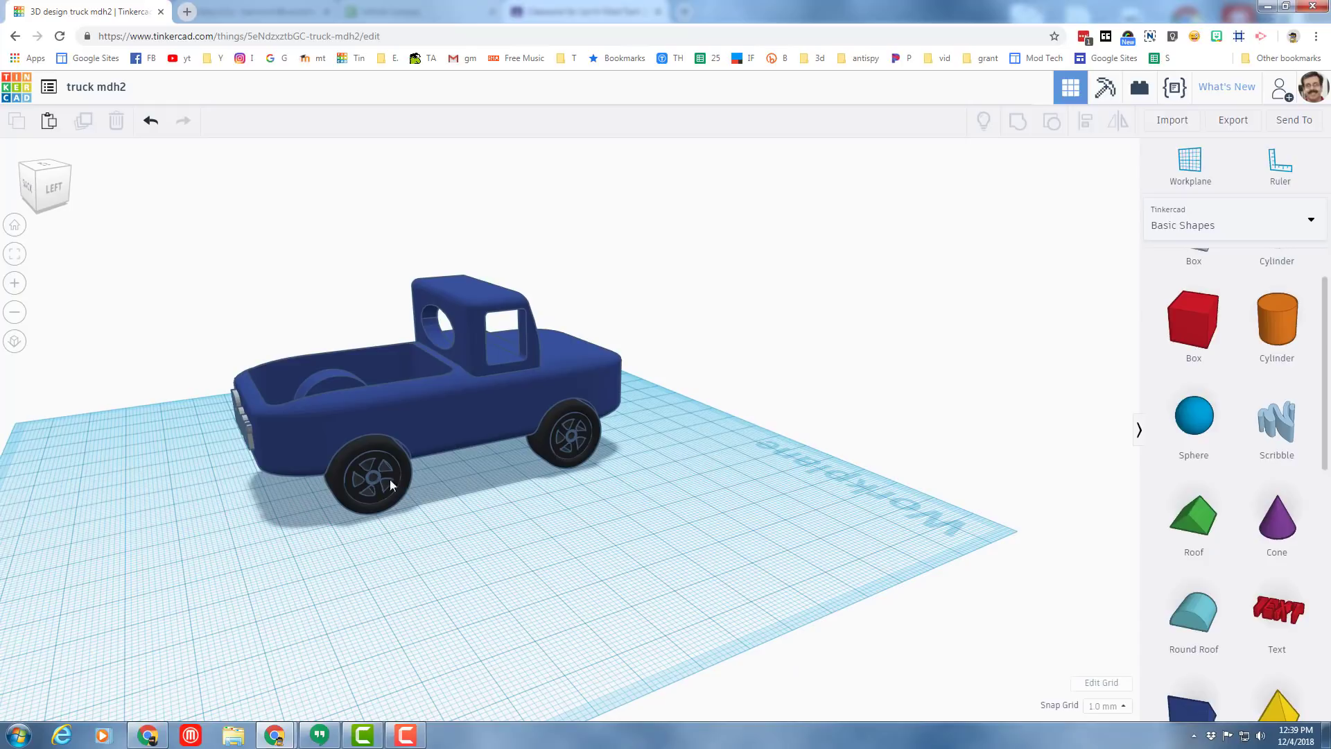
{"action": "left_click", "coordinate": [546, 507]}
{"action": "mouse_move", "coordinate": [417, 490]}
{"action": "right_mouse_down"}
{"action": "mouse_move", "coordinate": [640, 497]}
{"action": "mouse_move", "coordinate": [496, 545]}
{"action": "mouse_move", "coordinate": [333, 574]}
{"action": "right_mouse_up"}
{"action": "mouse_move", "coordinate": [565, 573]}
{"action": "right_mouse_down"}
{"action": "mouse_move", "coordinate": [416, 559]}
{"action": "mouse_move", "coordinate": [542, 550]}
{"action": "mouse_move", "coordinate": [482, 552]}
{"action": "mouse_move", "coordinate": [613, 560]}
{"action": "mouse_move", "coordinate": [647, 579]}
{"action": "mouse_move", "coordinate": [546, 558]}
{"action": "right_mouse_up"}
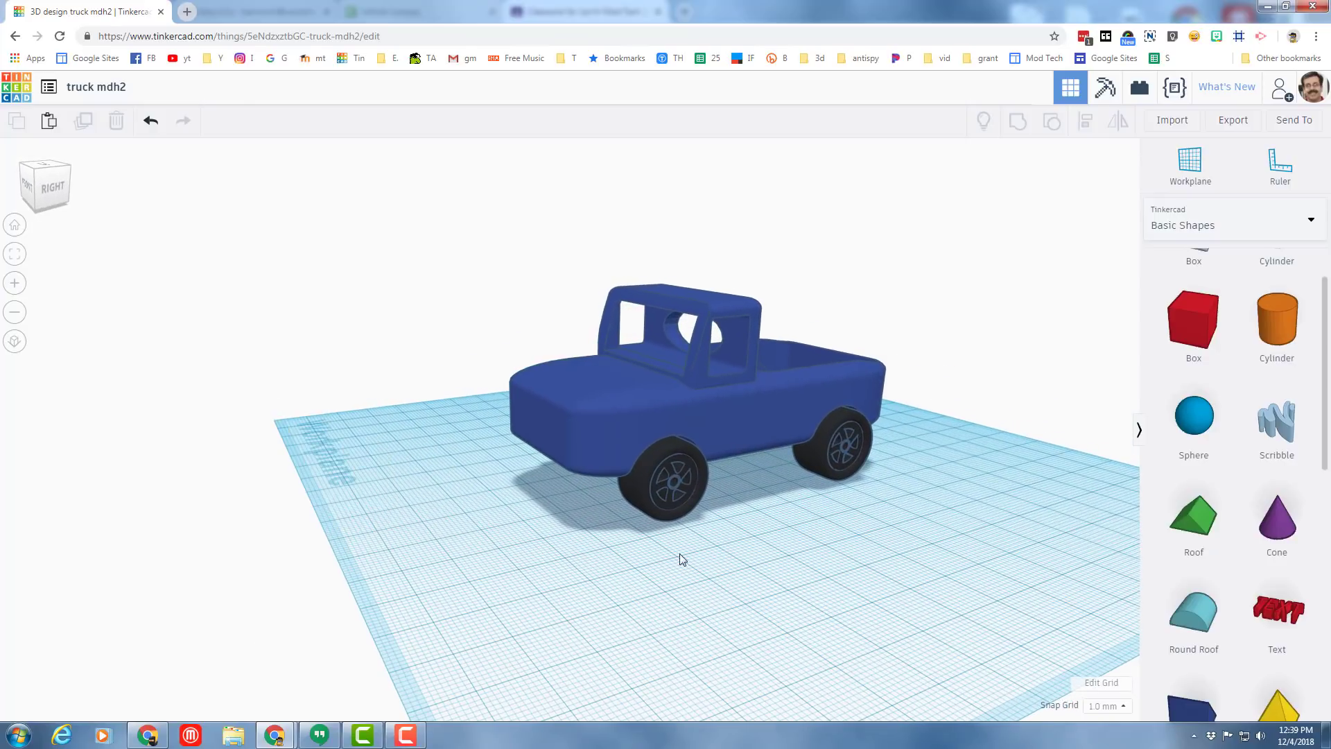
{"action": "mouse_move", "coordinate": [720, 551]}
{"action": "right_mouse_down"}
{"action": "mouse_move", "coordinate": [553, 568]}
{"action": "mouse_move", "coordinate": [843, 610]}
{"action": "mouse_move", "coordinate": [637, 587]}
{"action": "mouse_move", "coordinate": [728, 598]}
{"action": "right_mouse_up"}
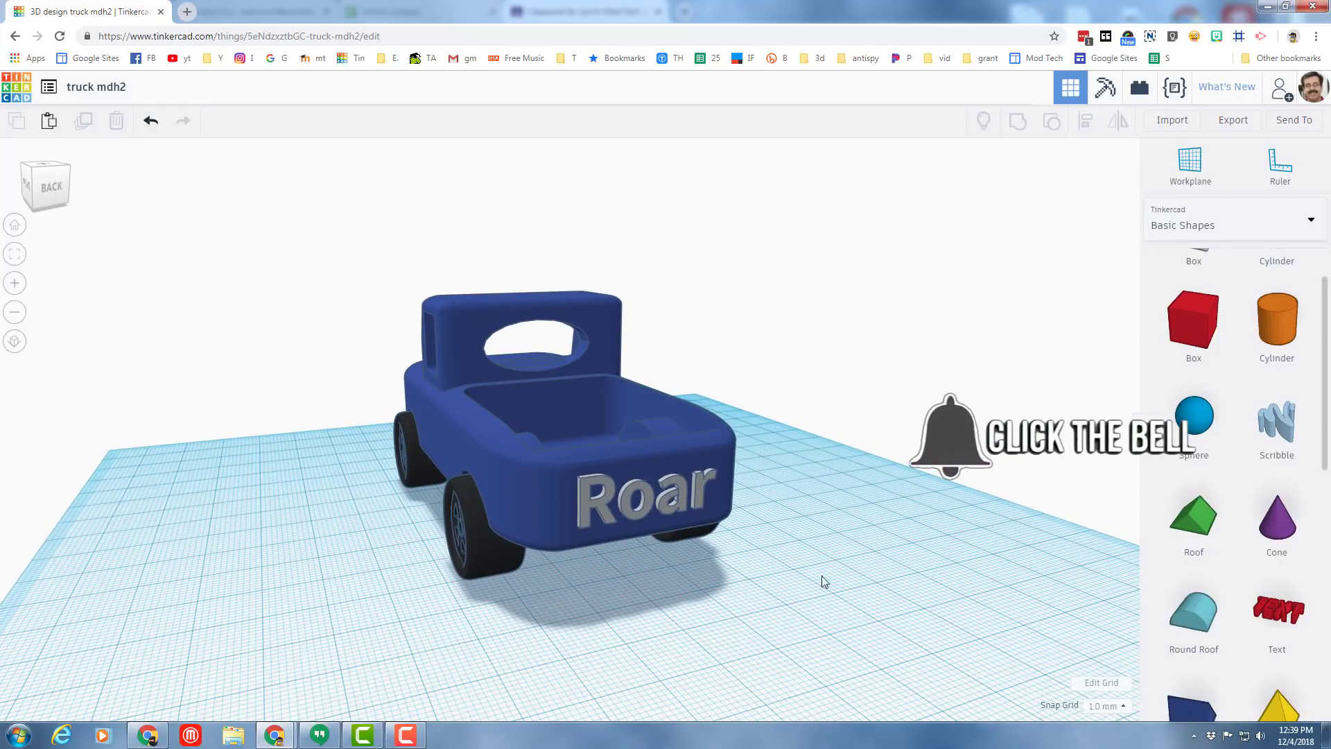
{"action": "mouse_move", "coordinate": [737, 586]}
{"action": "right_mouse_down"}
{"action": "mouse_move", "coordinate": [550, 588]}
{"action": "mouse_move", "coordinate": [420, 306]}
{"action": "mouse_move", "coordinate": [507, 535]}
{"action": "right_mouse_up"}
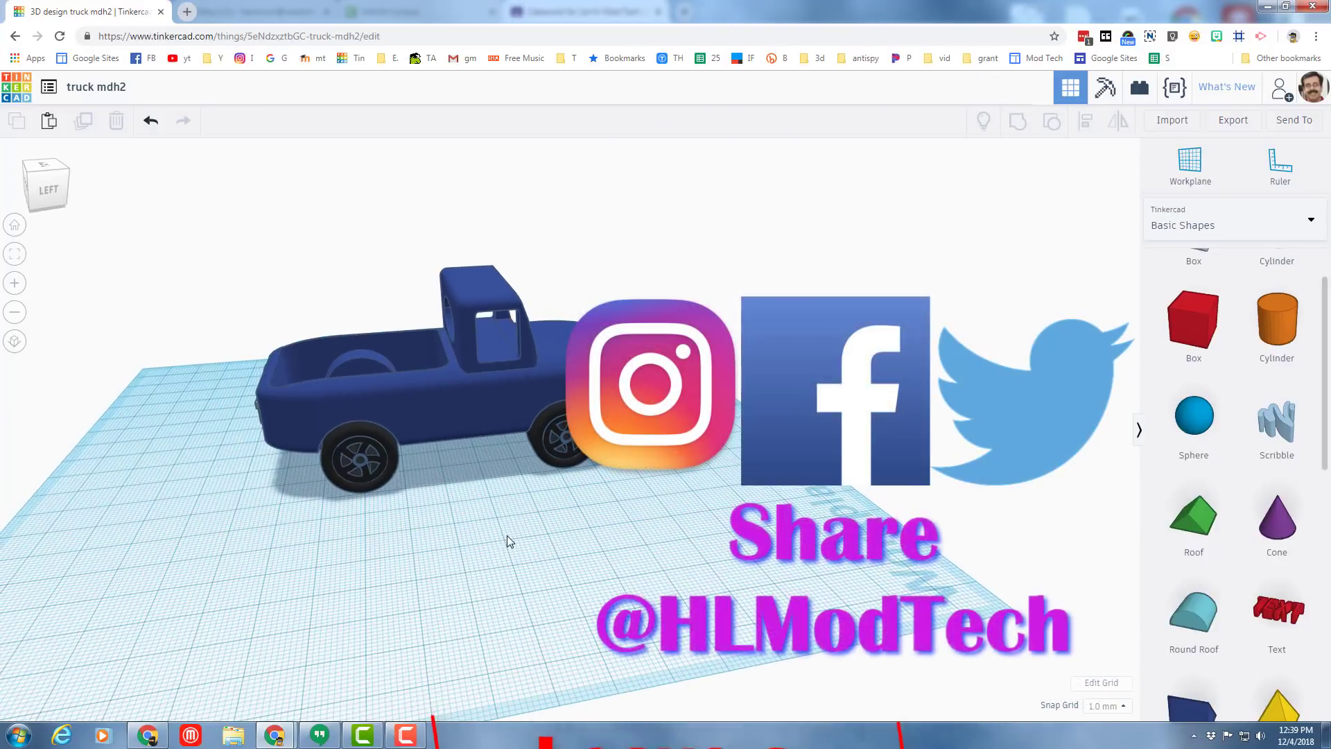